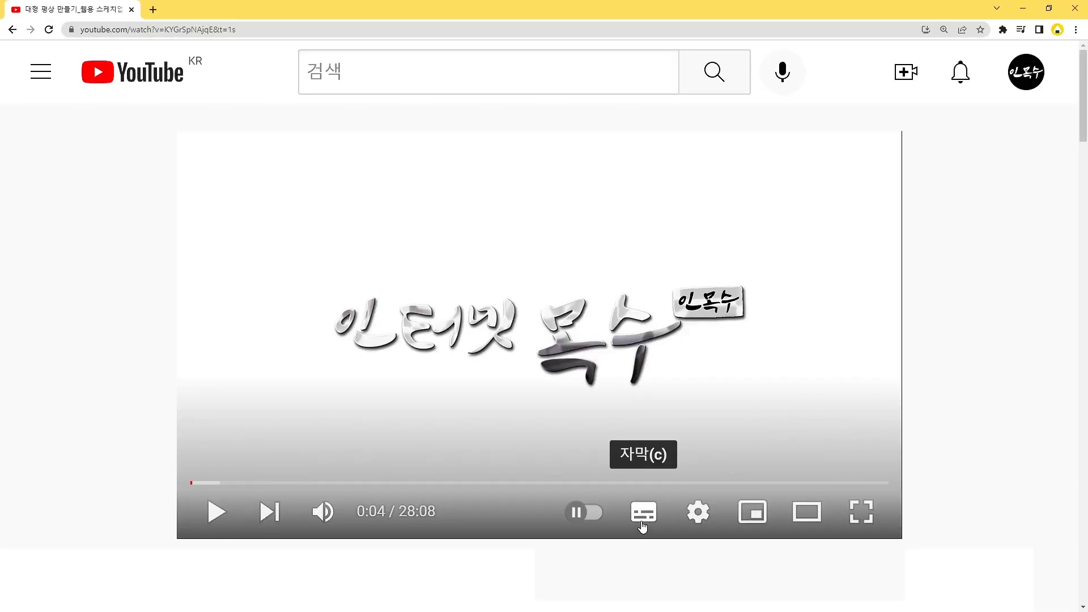
Step: Switch on CC subtitles in the YouTube tutorial player
left_click(644, 515)
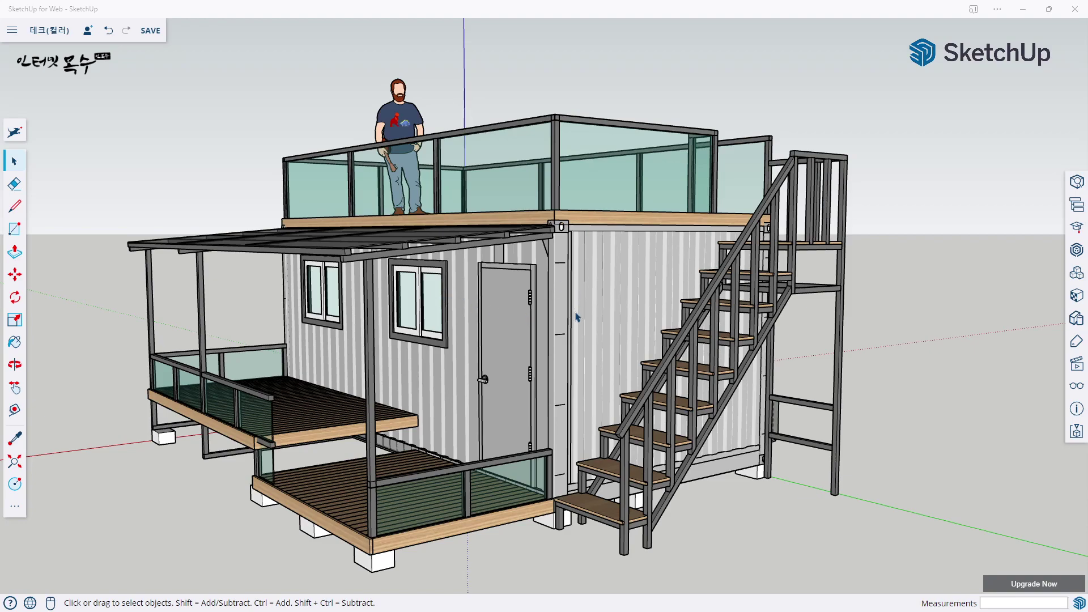
Step: Save the container house model with Ctrl+S, then check the front and upper deck floor
mouse_move(658, 328)
middle_mouse_down()
mouse_move(573, 457)
mouse_move(486, 457)
mouse_move(597, 316)
middle_mouse_up()
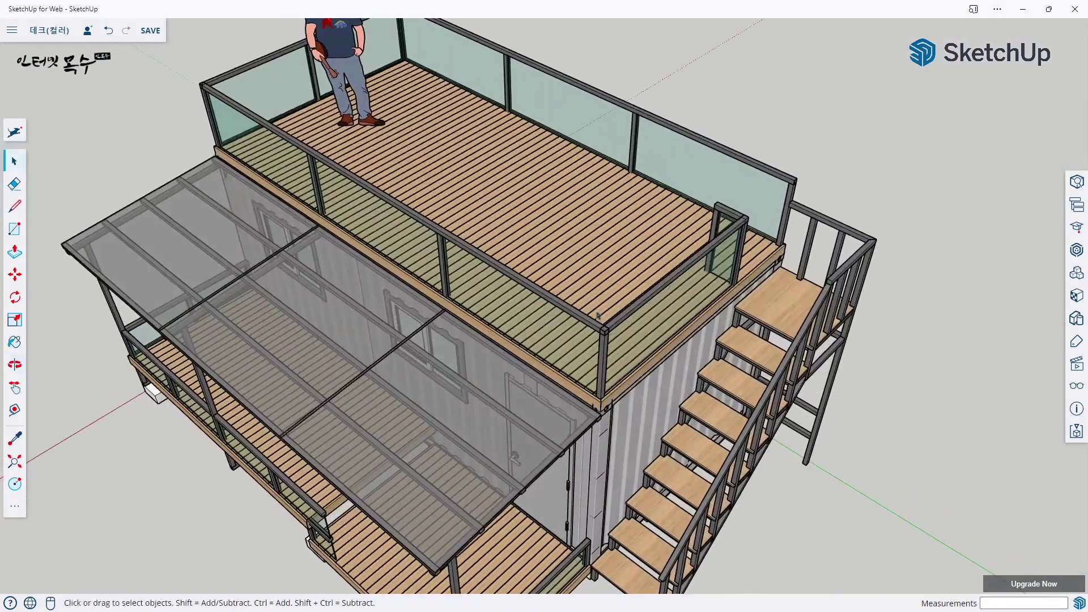
key("ctrl+s")
middle_click_drag(525, 445, 466, 267)
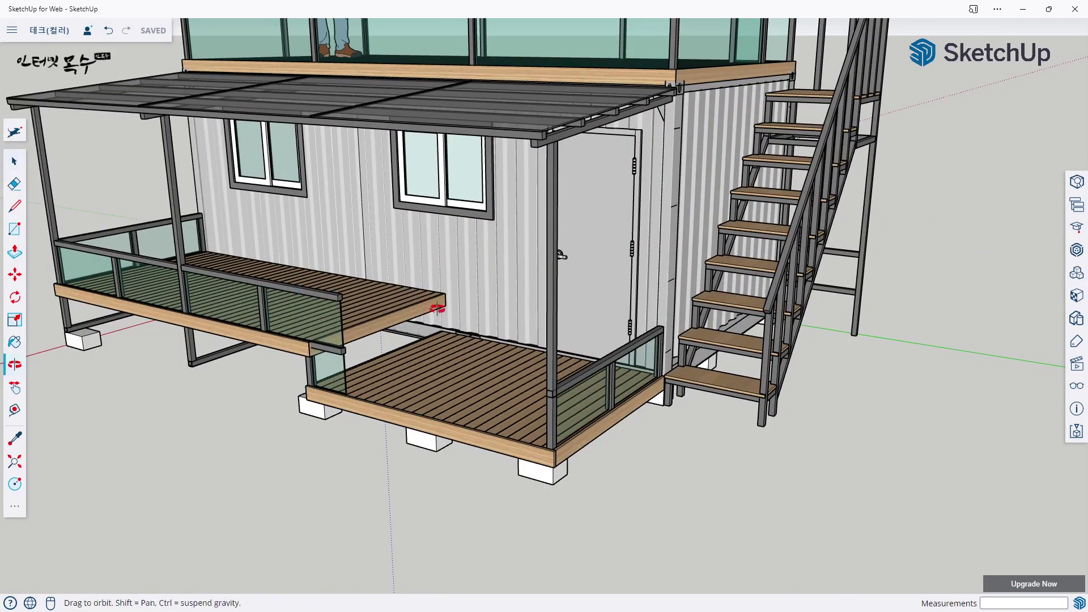
middle_click_drag(419, 301, 445, 406)
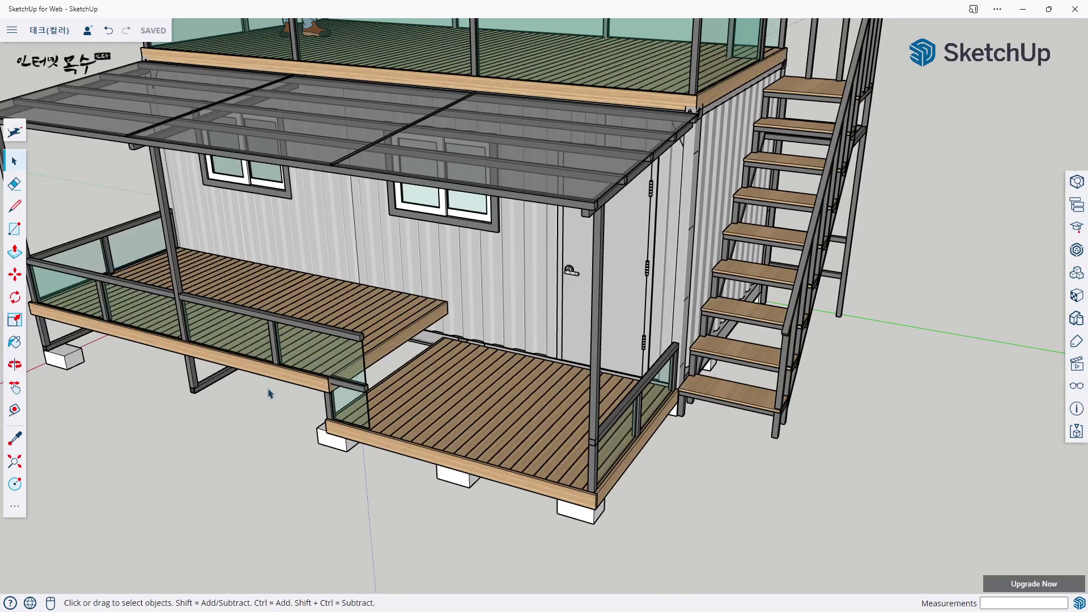
scroll(272, 310, "down", 2)
scroll(273, 310, "up", 3)
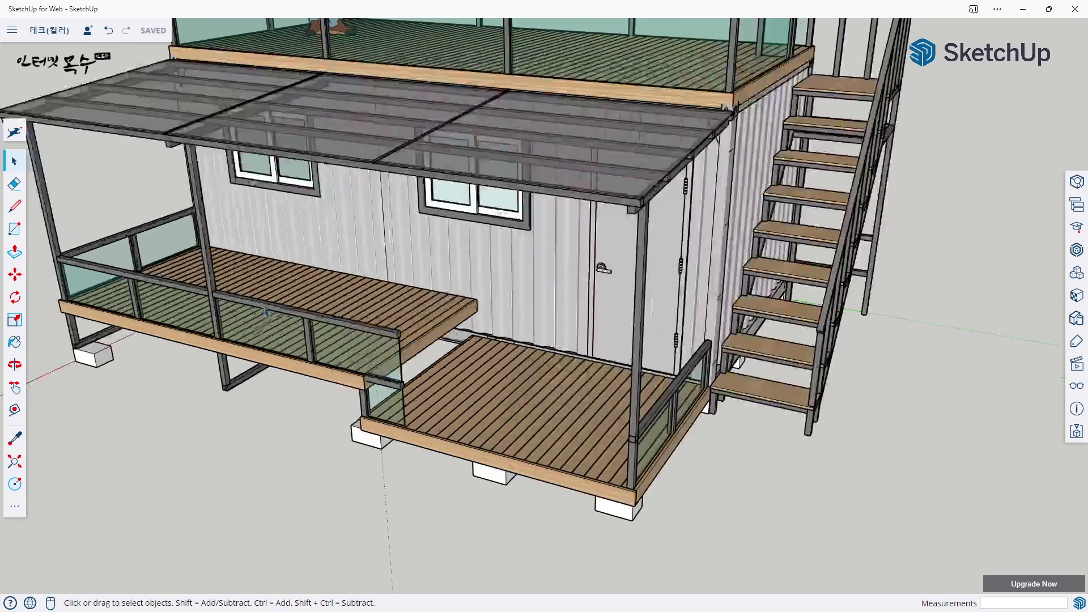
scroll(273, 304, "up", 3)
scroll(273, 294, "up", 3)
scroll(273, 293, "down", 2)
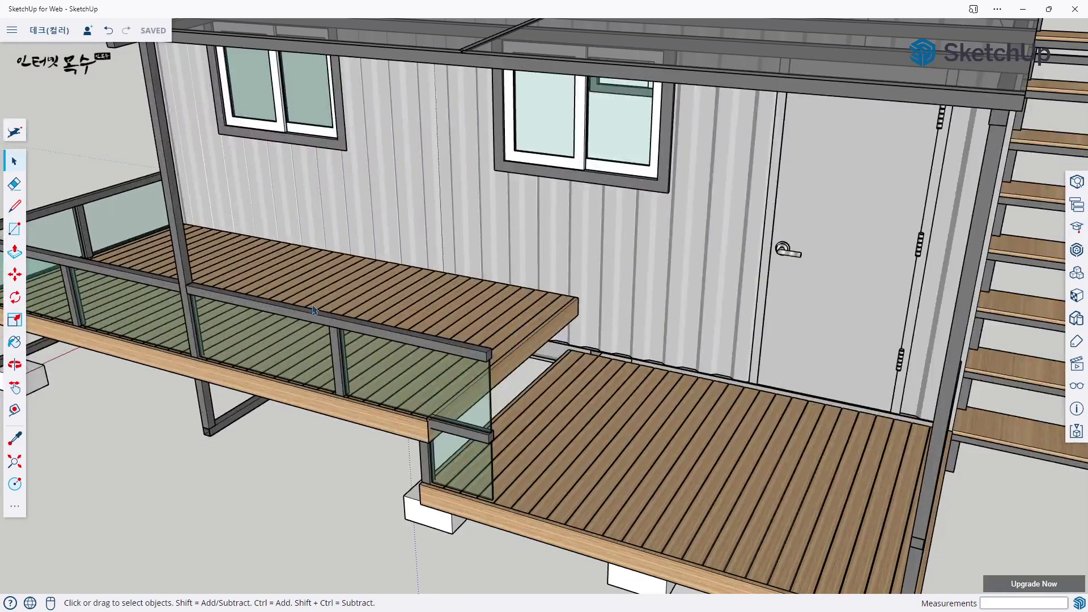
scroll(313, 309, "down", 2)
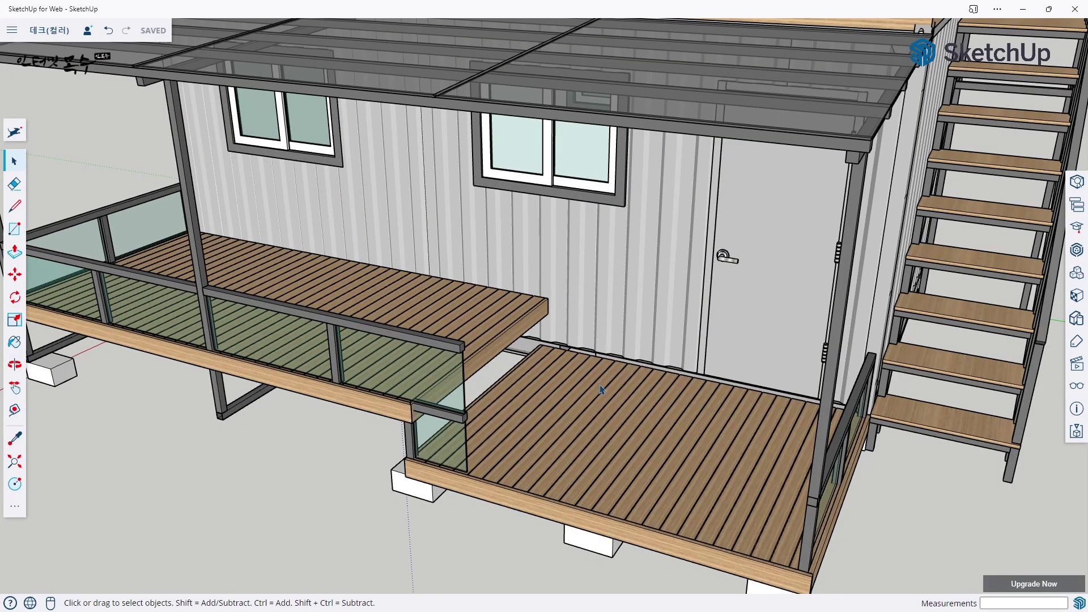
scroll(619, 392, "down", 3)
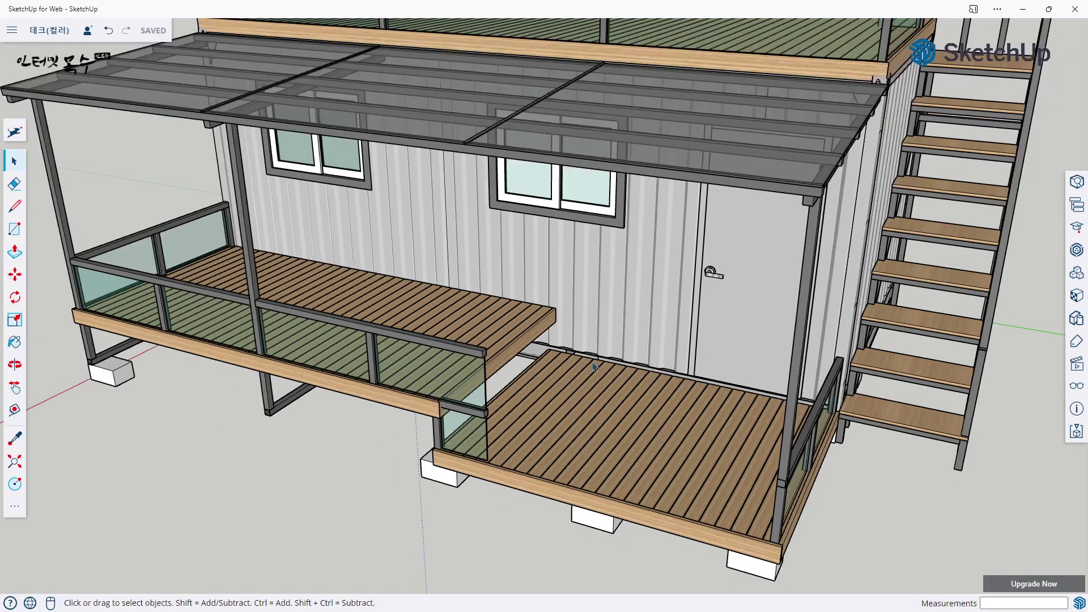
Step: Orbit around the building to inspect the roof, decks, stairs and lower front
mouse_move(351, 156)
middle_mouse_down()
mouse_move(364, 190)
mouse_move(409, 224)
mouse_move(378, 218)
mouse_move(328, 311)
middle_mouse_up()
scroll(476, 287, "up", 3)
scroll(476, 286, "up", 1)
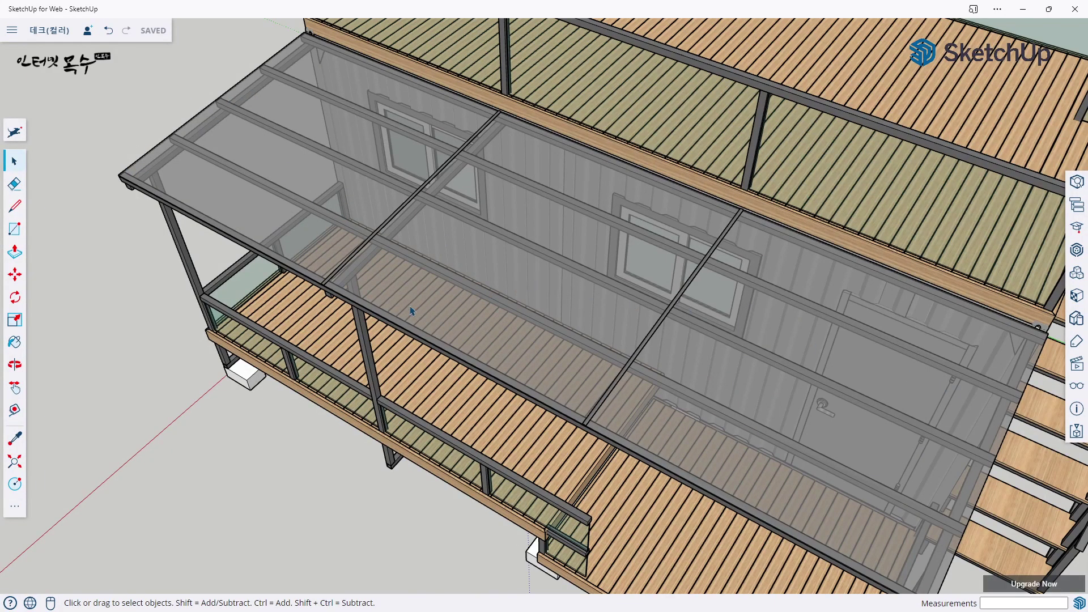
mouse_move(413, 310)
middle_mouse_down()
mouse_move(522, 308)
mouse_move(92, 291)
middle_mouse_up()
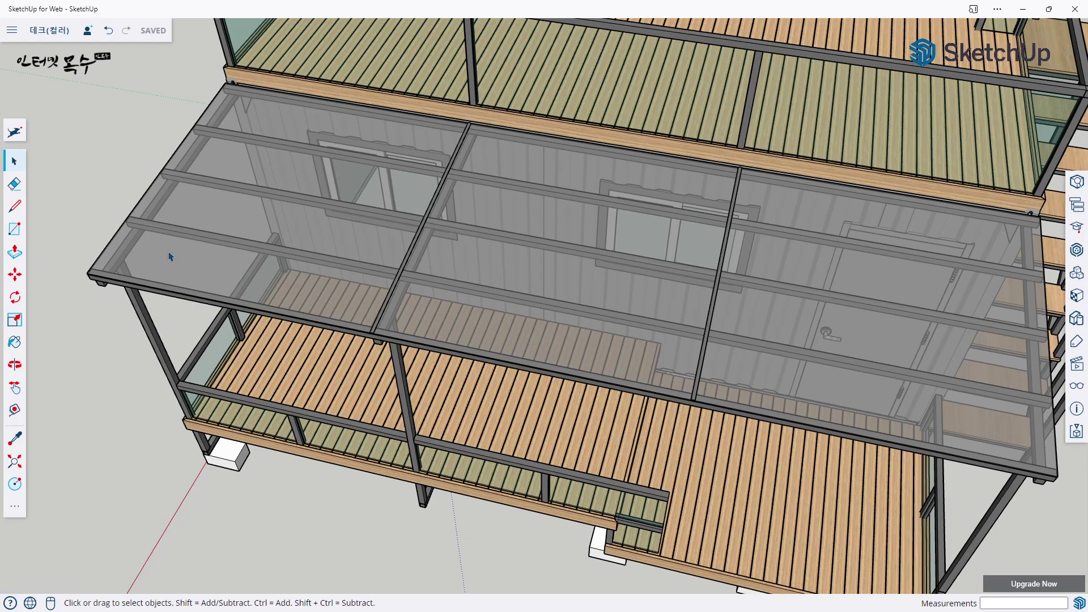
mouse_move(170, 256)
middle_mouse_down()
mouse_move(260, 202)
mouse_move(277, 338)
middle_mouse_up()
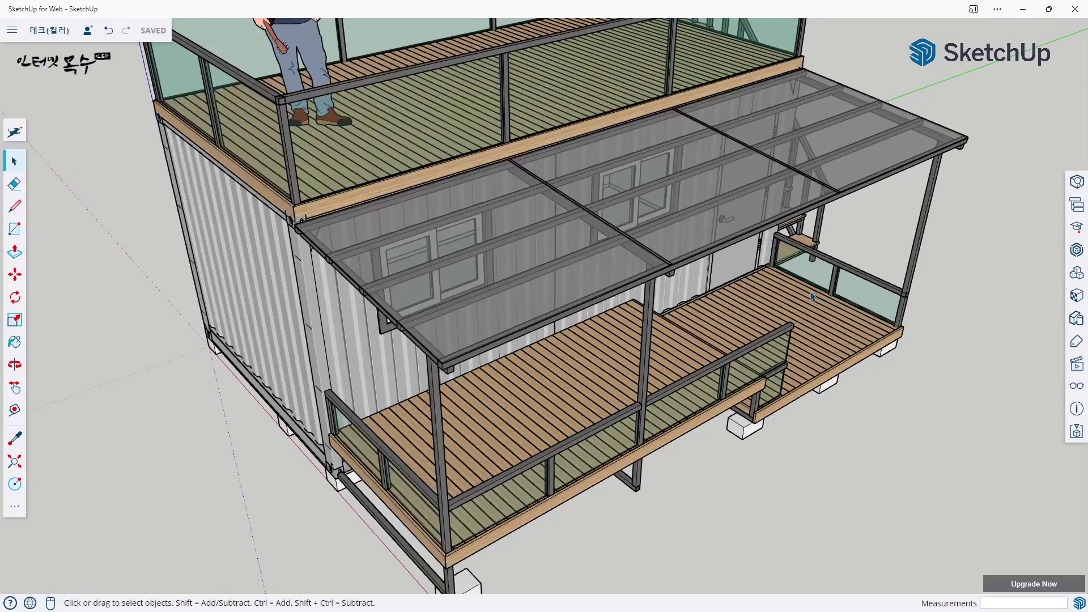
mouse_move(786, 294)
middle_mouse_down()
mouse_move(790, 332)
mouse_move(721, 385)
middle_mouse_up()
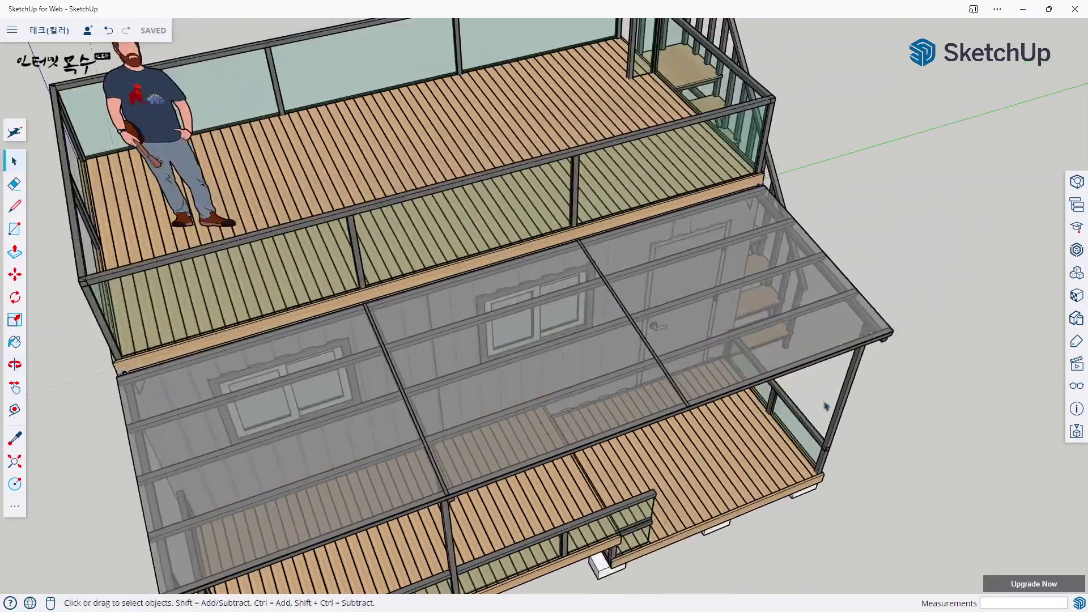
mouse_move(839, 366)
middle_mouse_down()
mouse_move(735, 388)
mouse_move(767, 440)
middle_mouse_up()
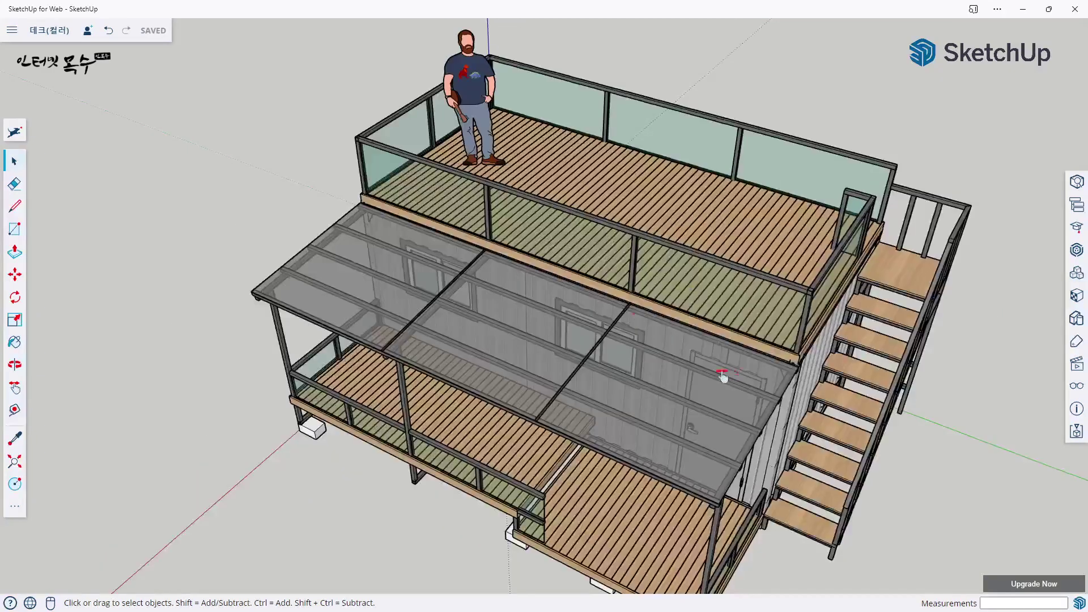
mouse_move(690, 274)
middle_mouse_down()
mouse_move(519, 265)
mouse_move(661, 356)
mouse_move(531, 338)
middle_mouse_up()
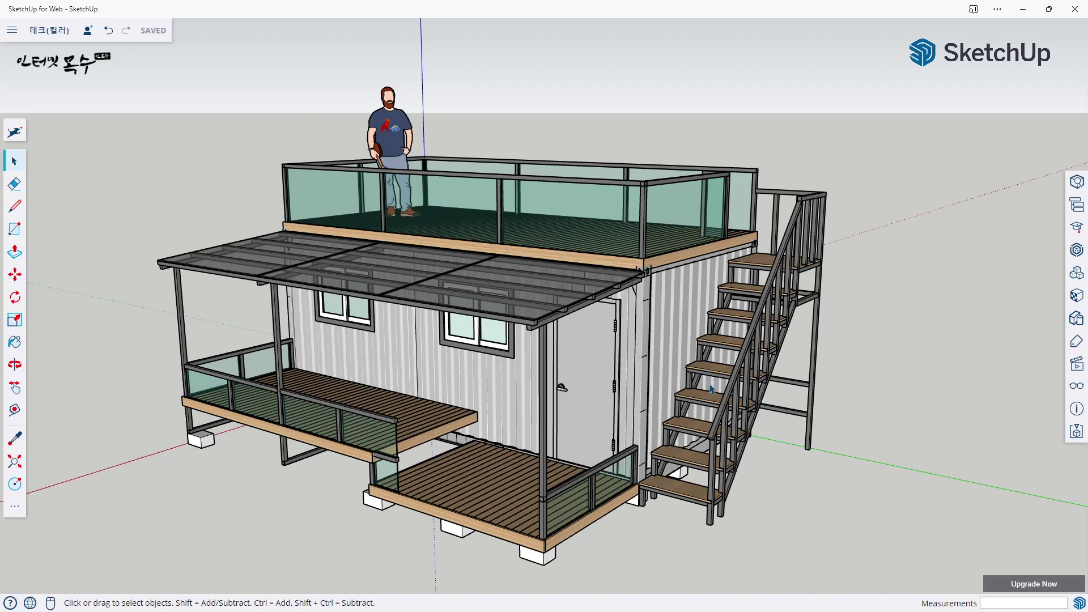
scroll(717, 448, "up", 3)
scroll(719, 443, "up", 3)
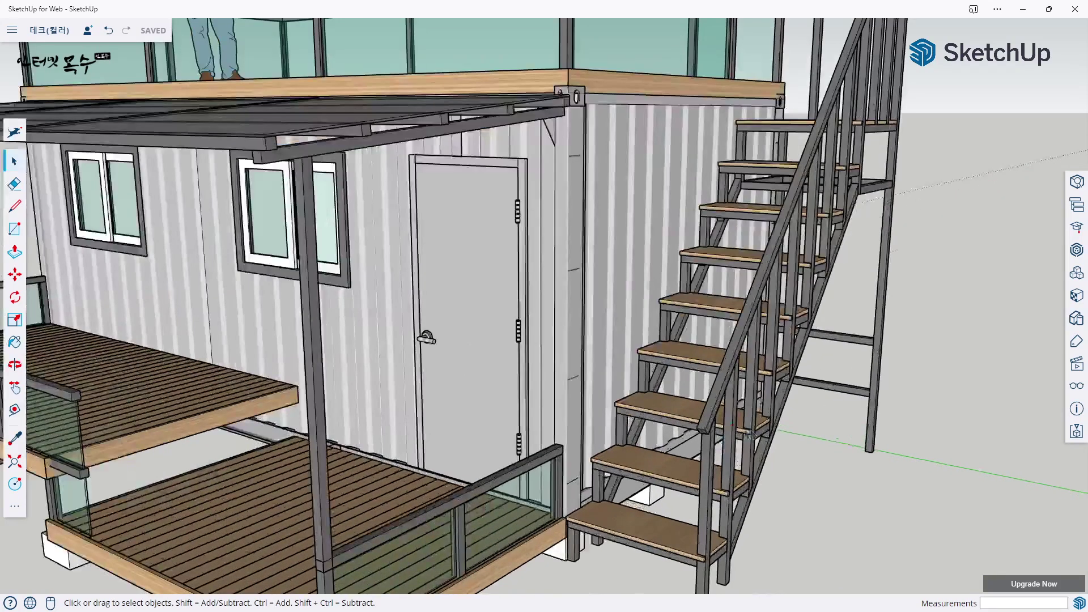
mouse_move(719, 443)
middle_mouse_down()
mouse_move(646, 328)
mouse_move(648, 387)
middle_mouse_up()
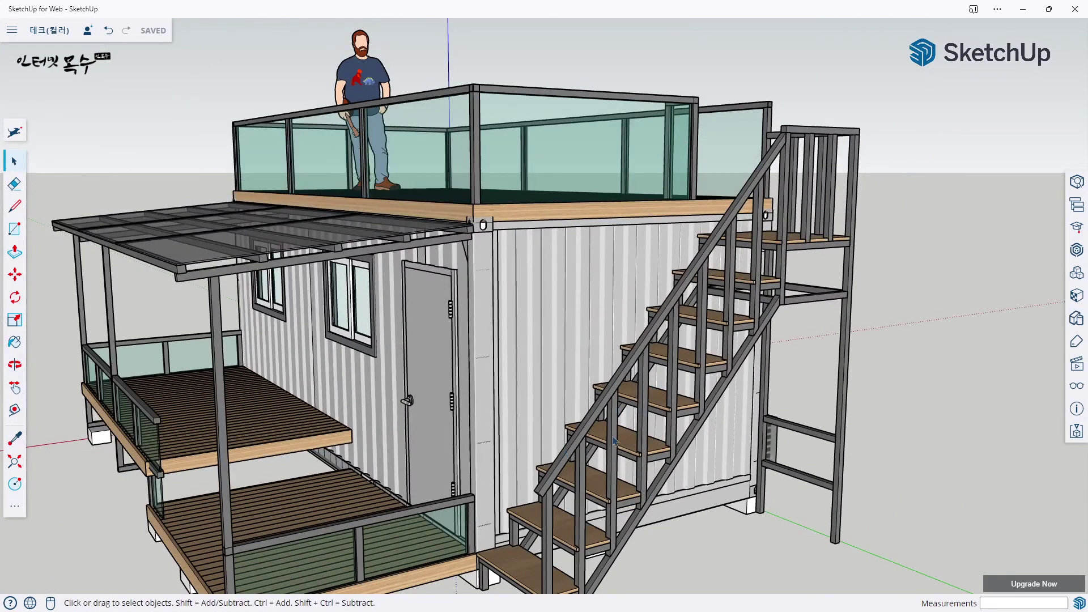
middle_click_drag(562, 499, 611, 461)
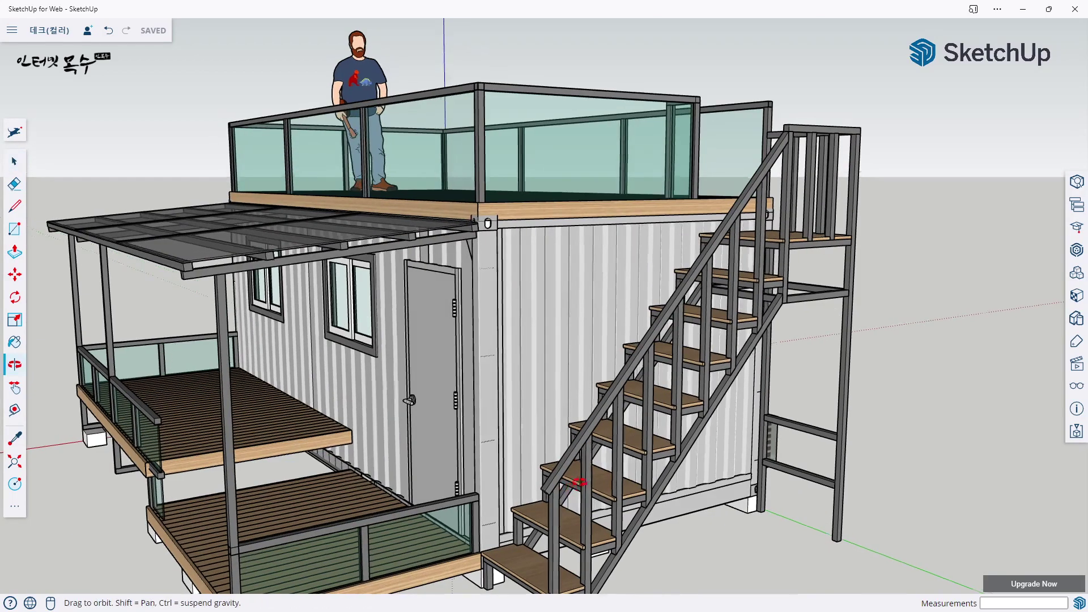
scroll(613, 460, "up", 5)
scroll(613, 460, "up", 4)
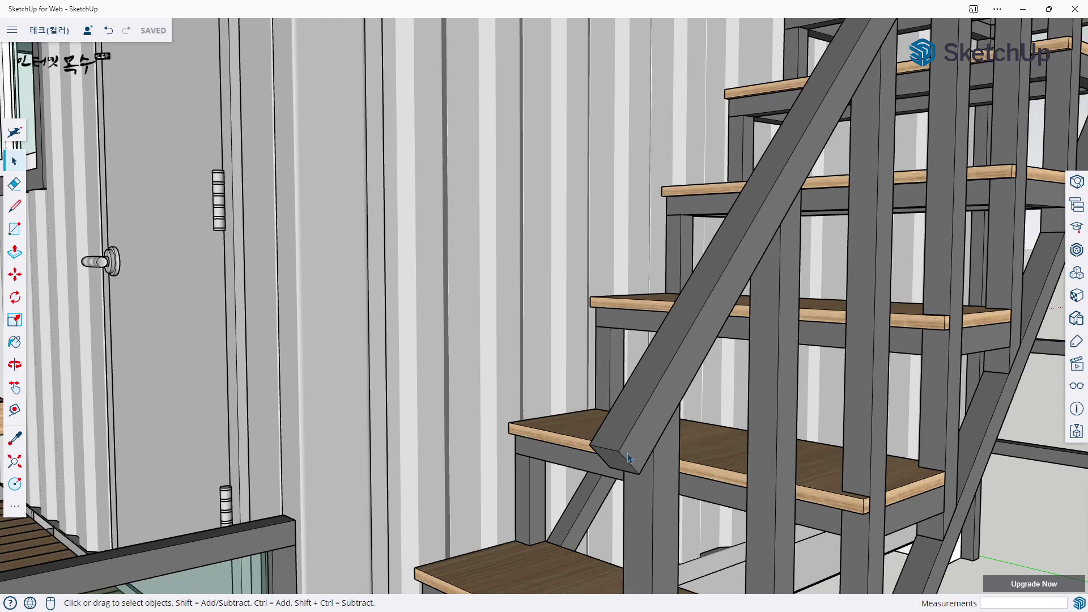
scroll(628, 458, "down", 3)
scroll(618, 448, "down", 3)
scroll(606, 434, "down", 3)
middle_click_drag(595, 422, 593, 419)
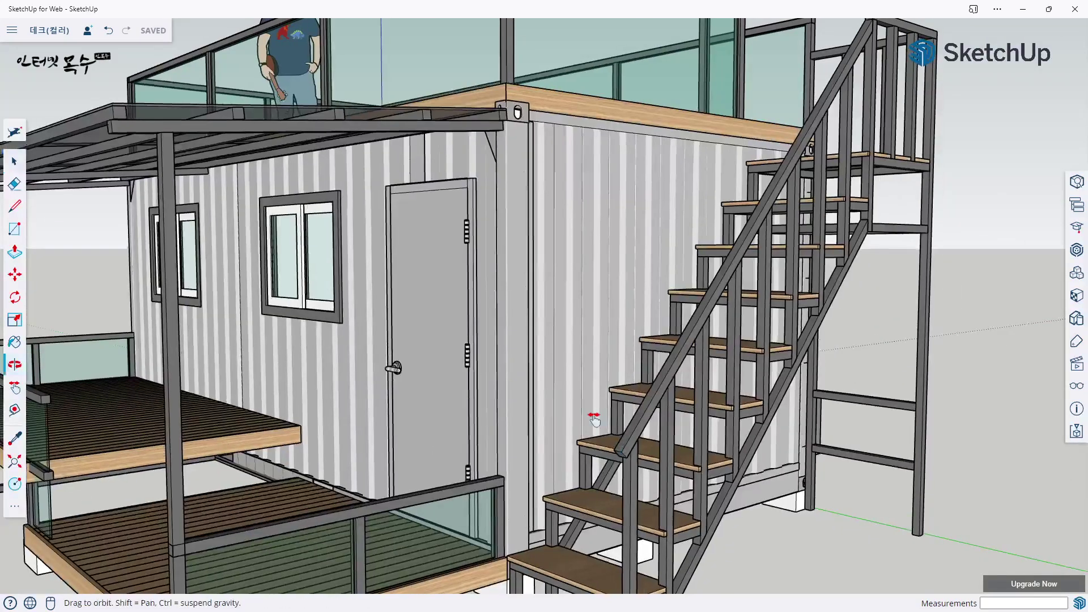
scroll(594, 416, "down", 2)
scroll(597, 403, "down", 2)
scroll(600, 385, "down", 2)
scroll(602, 371, "down", 2)
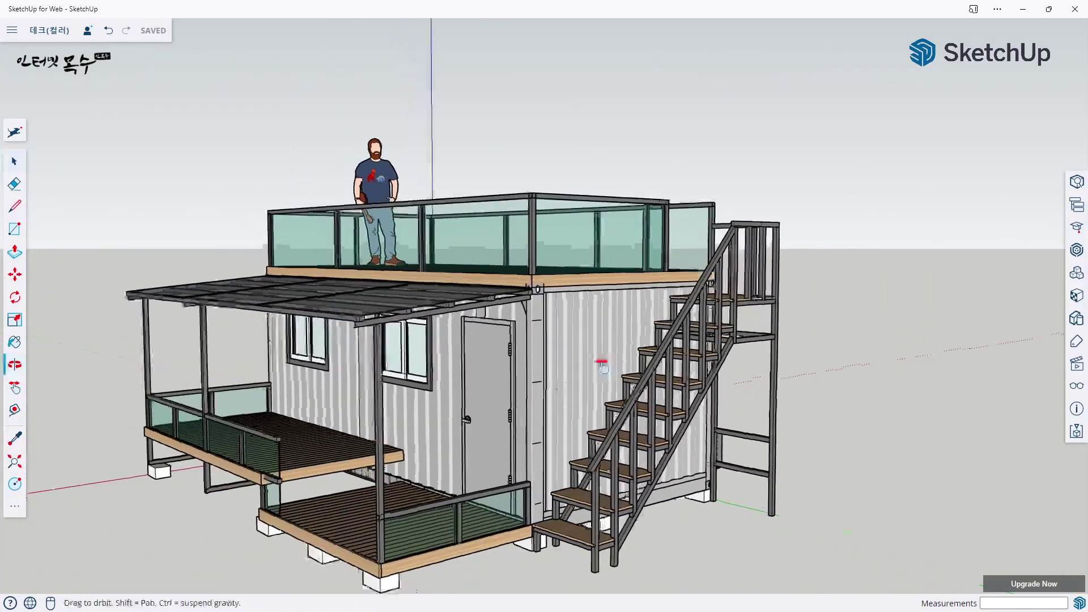
scroll(603, 368, "up", 2)
scroll(602, 374, "up", 2)
scroll(602, 383, "up", 2)
scroll(602, 391, "up", 2)
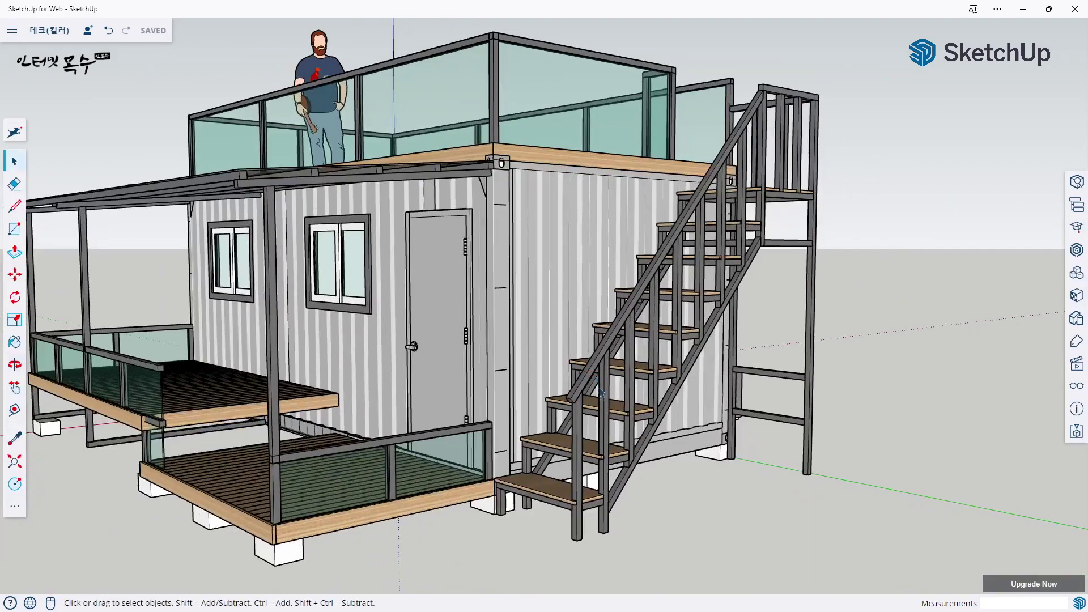
middle_click_drag(602, 392, 630, 426)
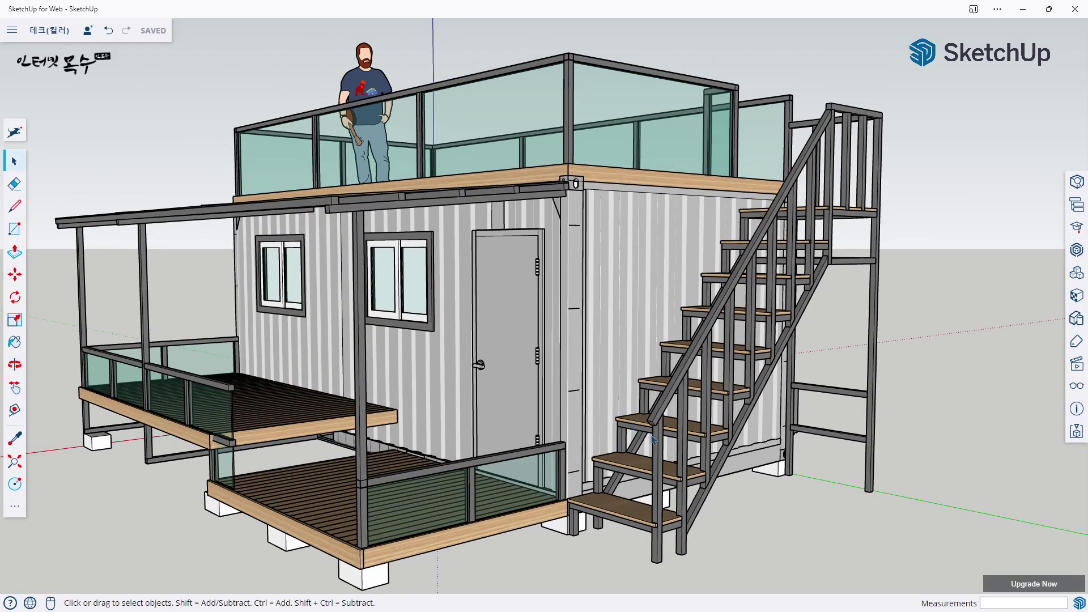
Step: Explode the staircase group into separate parts and enter the handrail beam's group
scroll(650, 442, "up", 3)
double_click(665, 399)
middle_click_drag(665, 399, 658, 305)
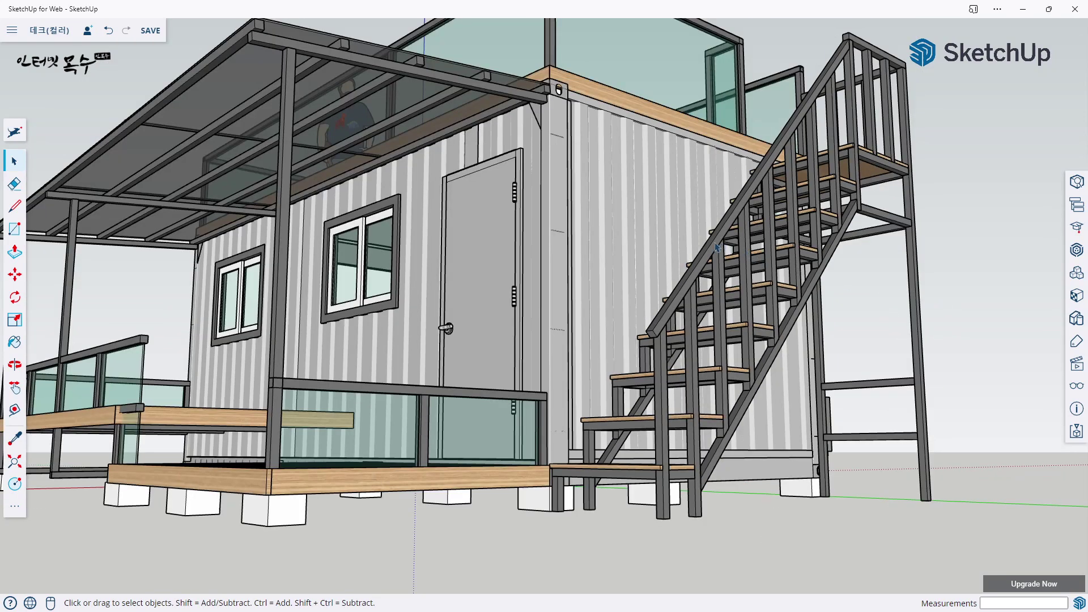
left_click(716, 248)
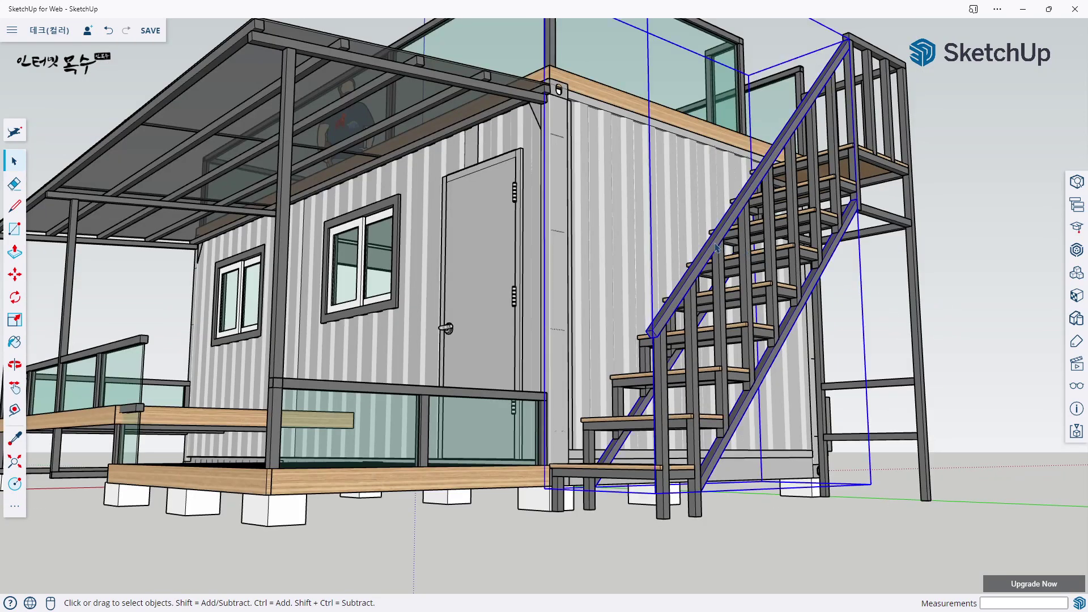
right_click(717, 247)
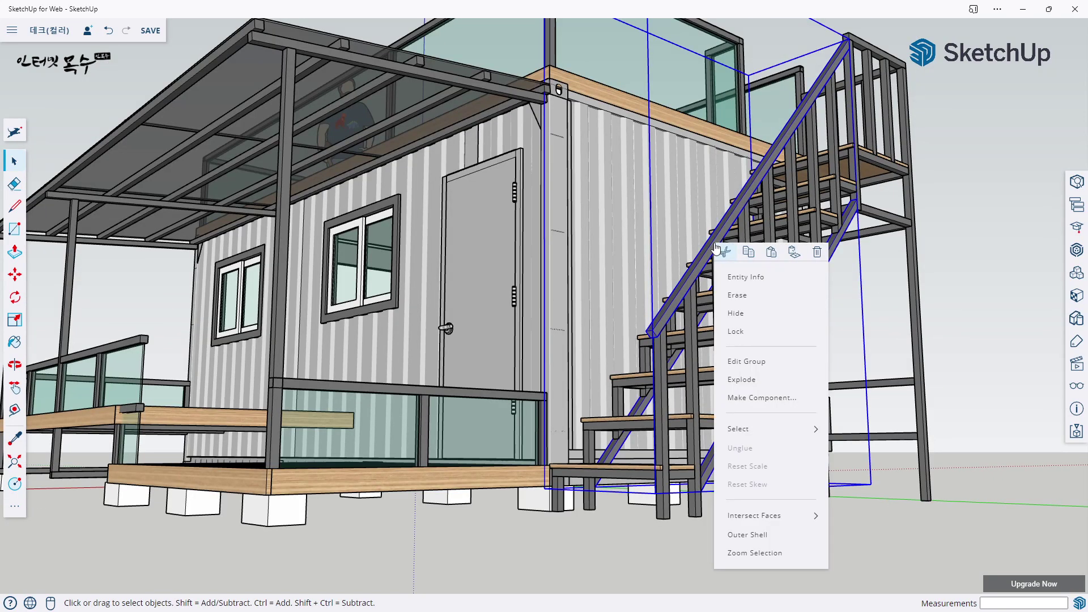
left_click(746, 385)
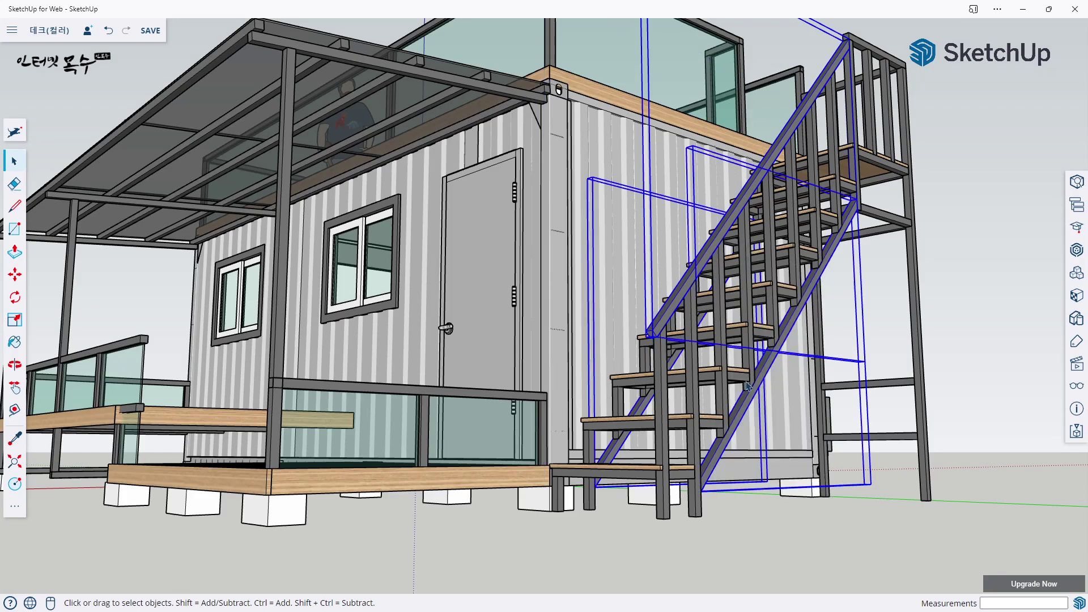
left_click(962, 373)
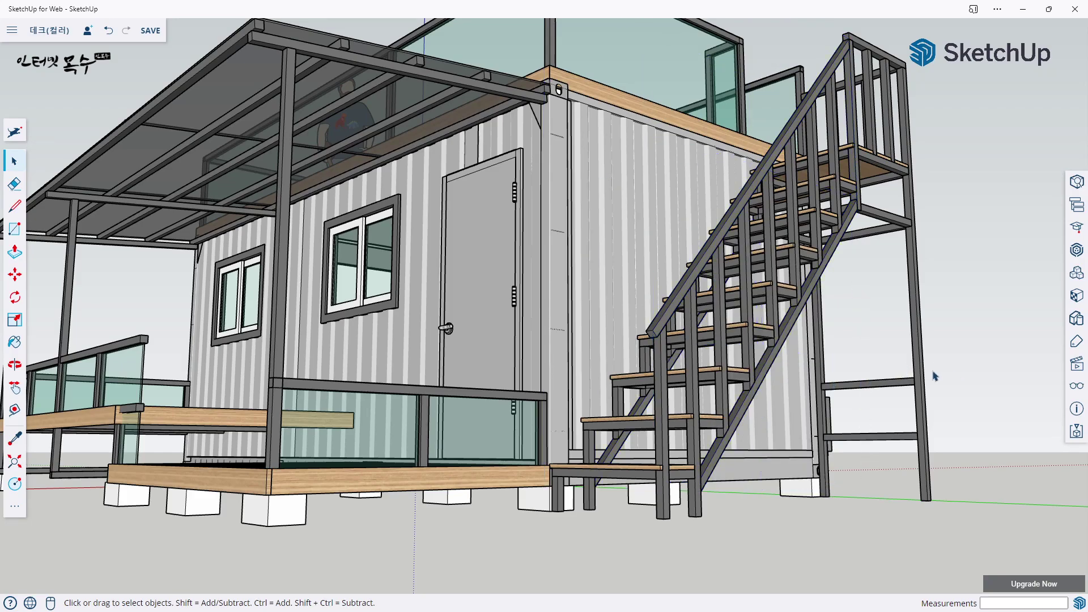
double_click(673, 315)
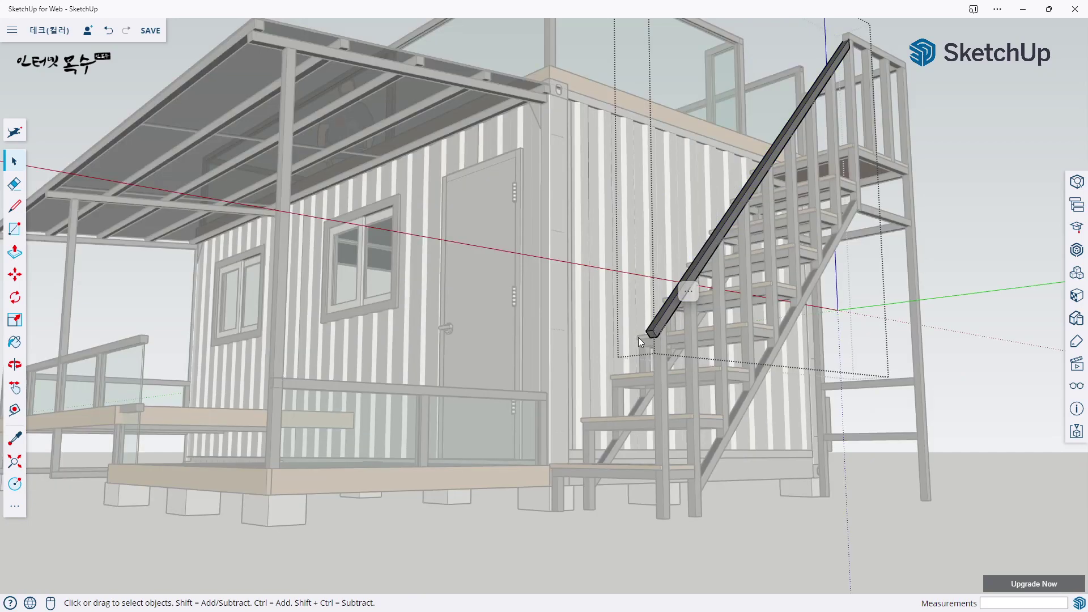
Step: Draw two Tape Measure guides between opposite corners of the beam's square end face
mouse_move(654, 333)
middle_mouse_down()
mouse_move(794, 329)
mouse_move(567, 364)
mouse_move(564, 318)
middle_mouse_up()
scroll(789, 327, "up", 5)
scroll(590, 360, "up", 2)
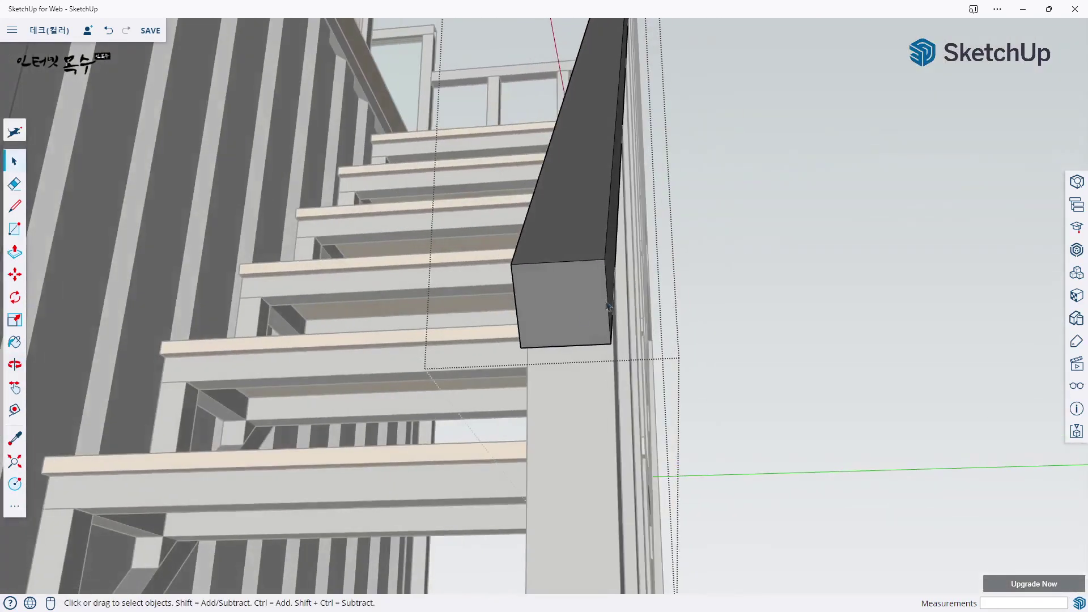
scroll(564, 310, "up", 3)
scroll(564, 309, "up", 3)
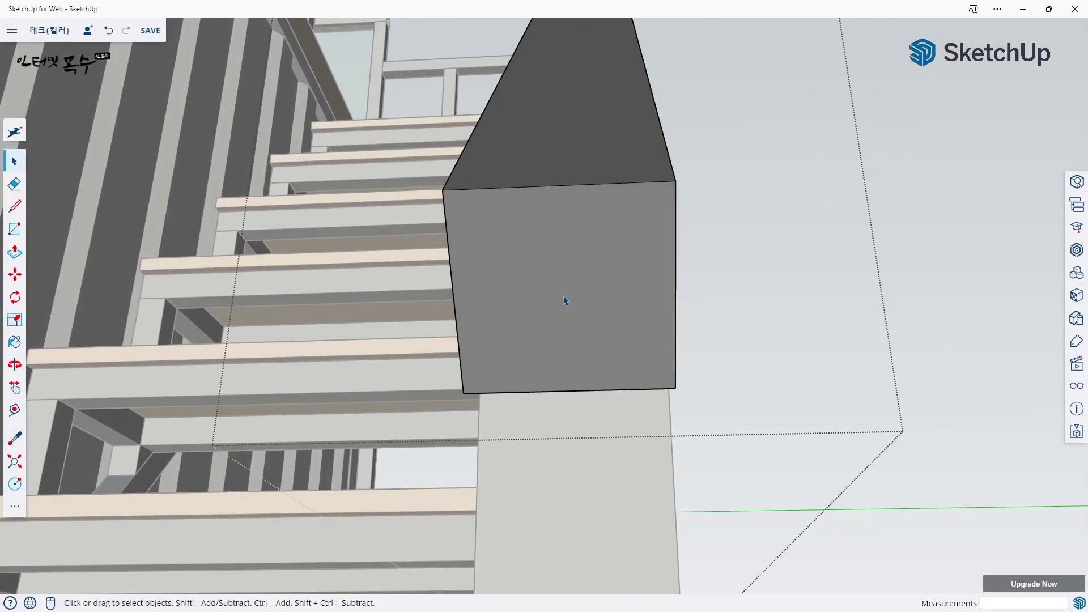
key("t")
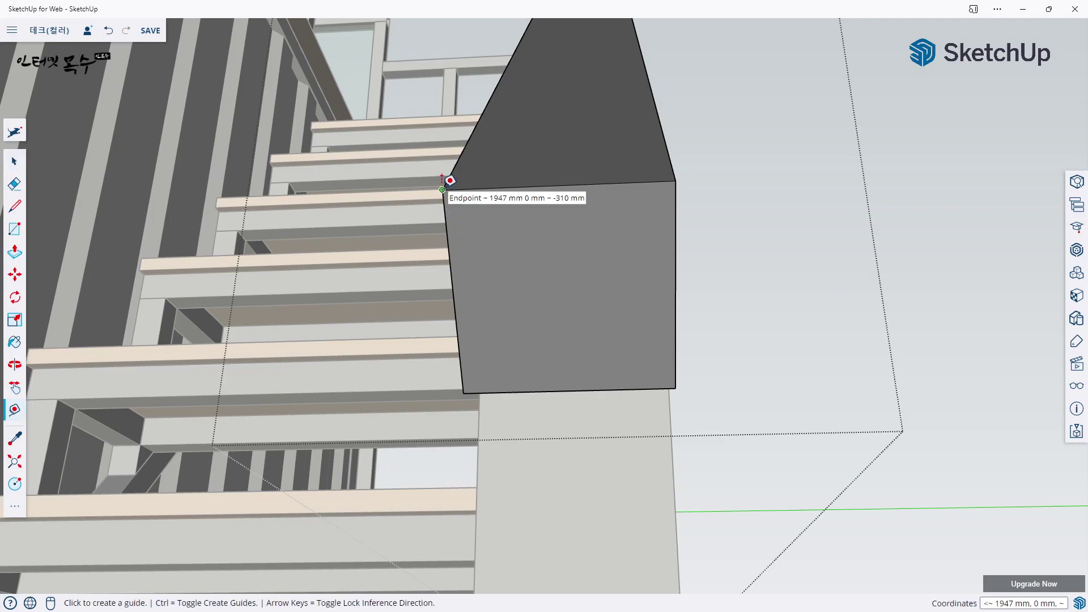
left_click(442, 189)
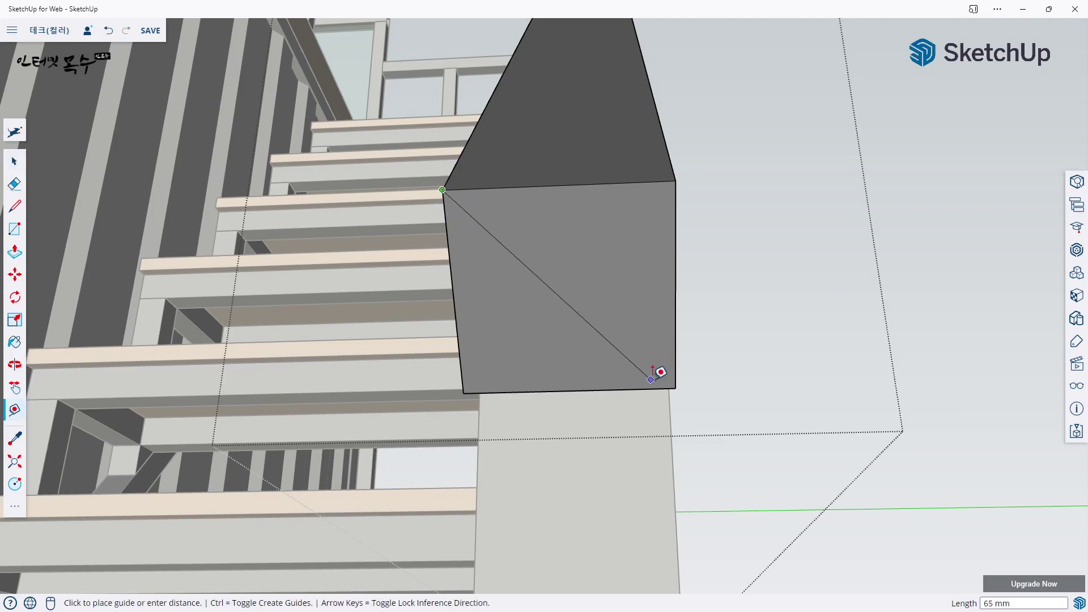
left_click(675, 387)
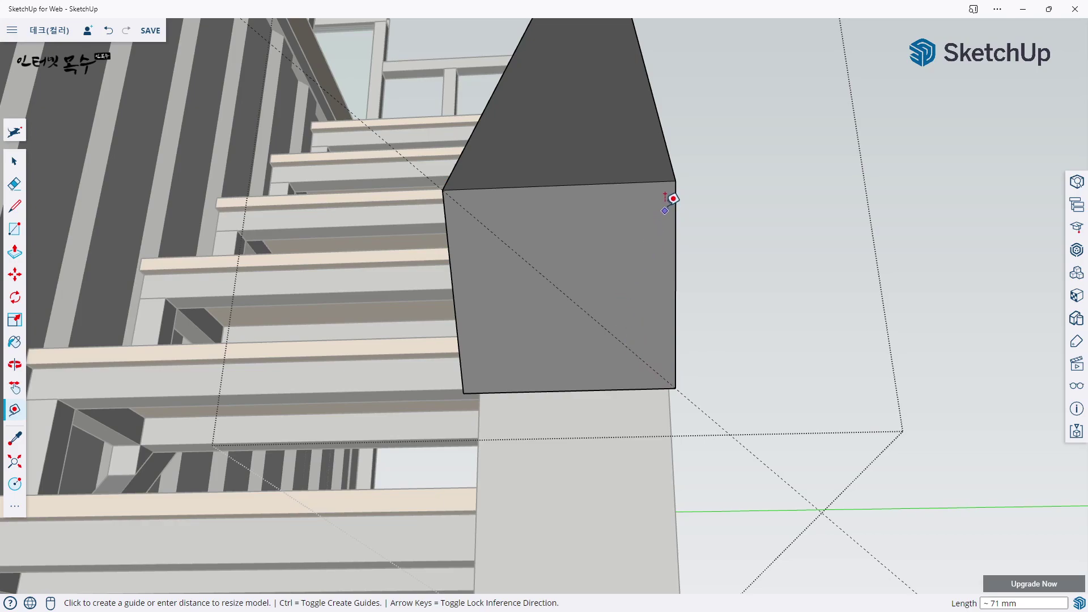
left_click(676, 180)
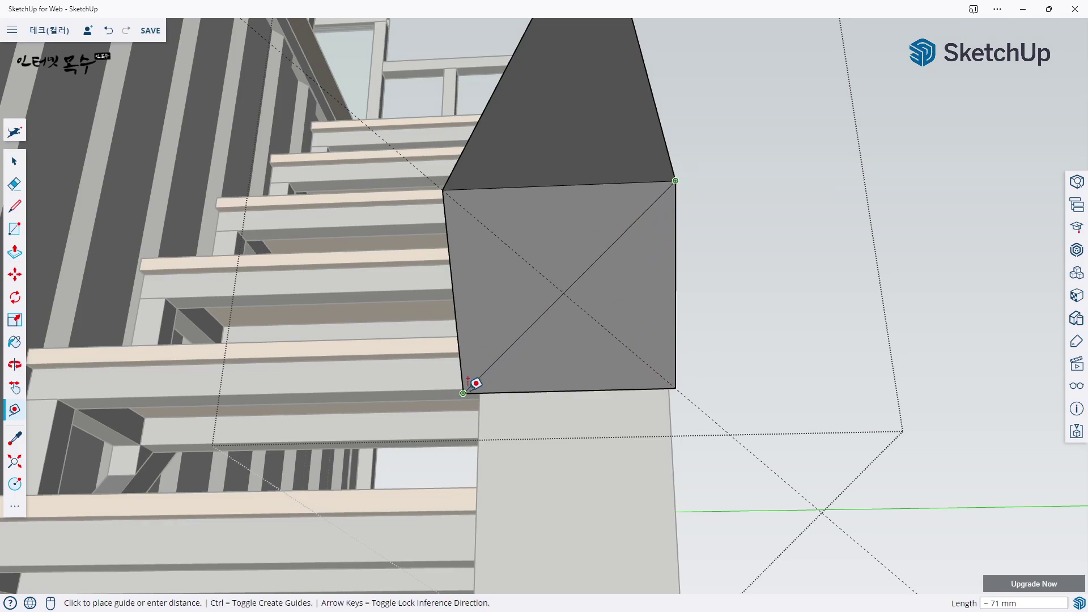
left_click(463, 393)
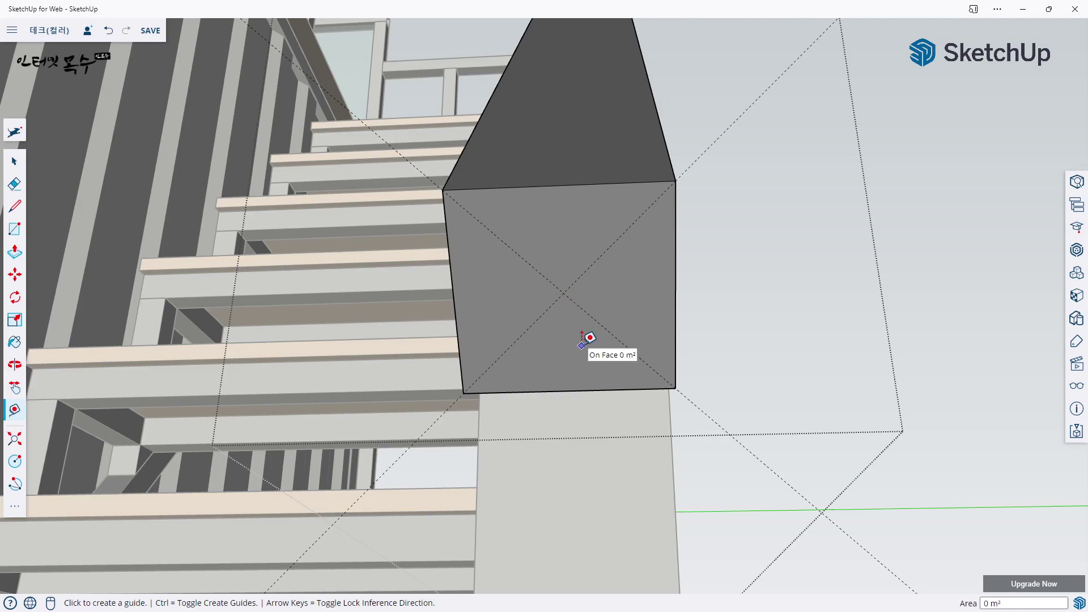
Step: Draw a 25 mm radius circle centred on the diagonals' crossing, reaching the top edge midpoint
key("c")
left_click(564, 293)
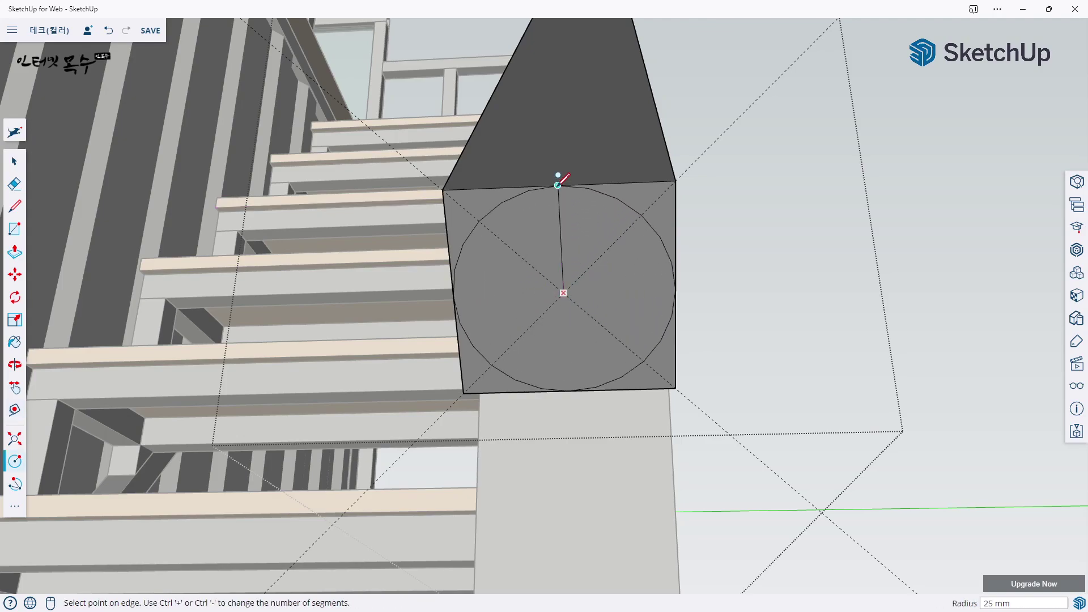
left_click(560, 184)
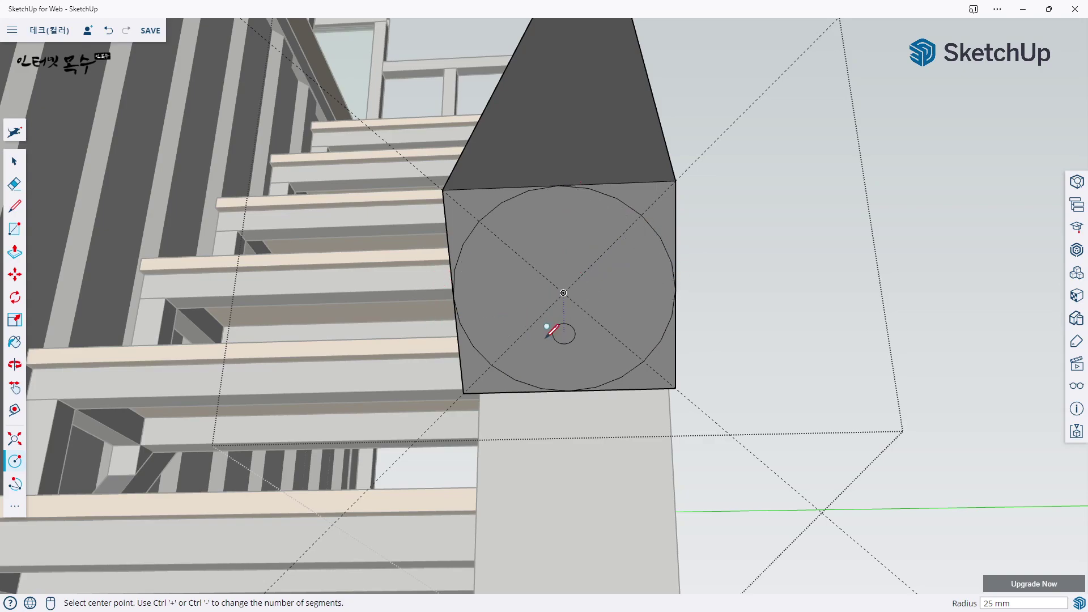
Step: Delete the circle's lower-left and lower-right arcs, keeping only the upper arc
key("space")
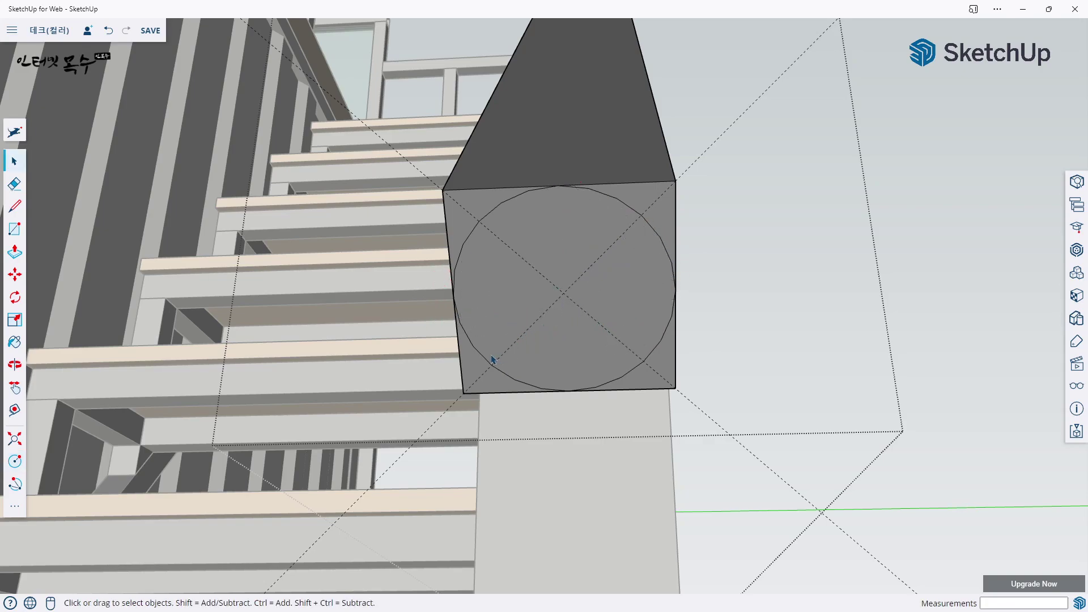
left_click(485, 364)
left_click(650, 359)
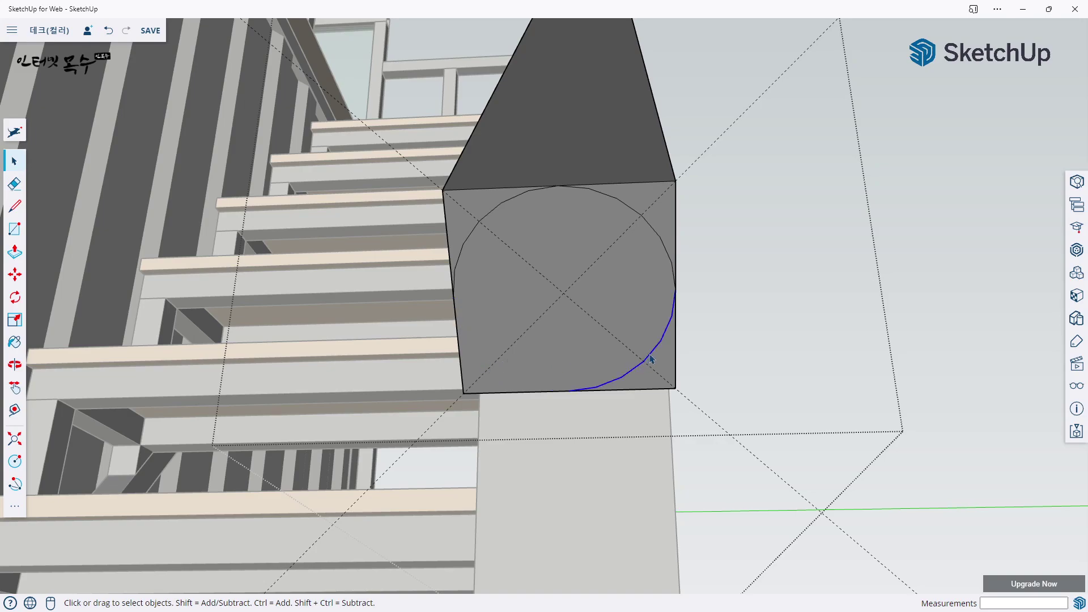
key("Delete")
scroll(621, 236, "down", 1)
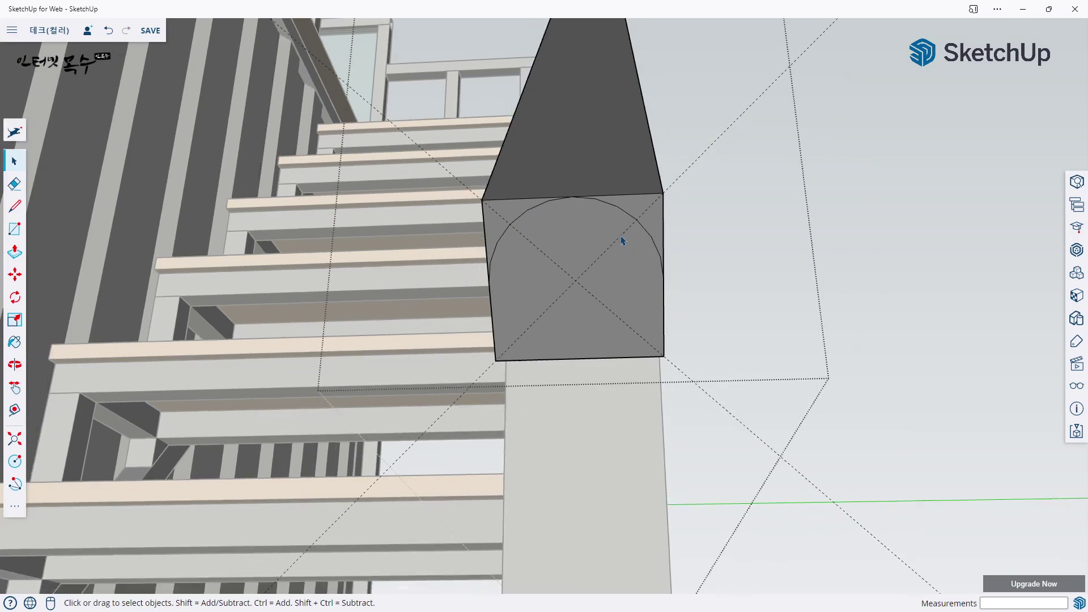
middle_click_drag(620, 236, 546, 393)
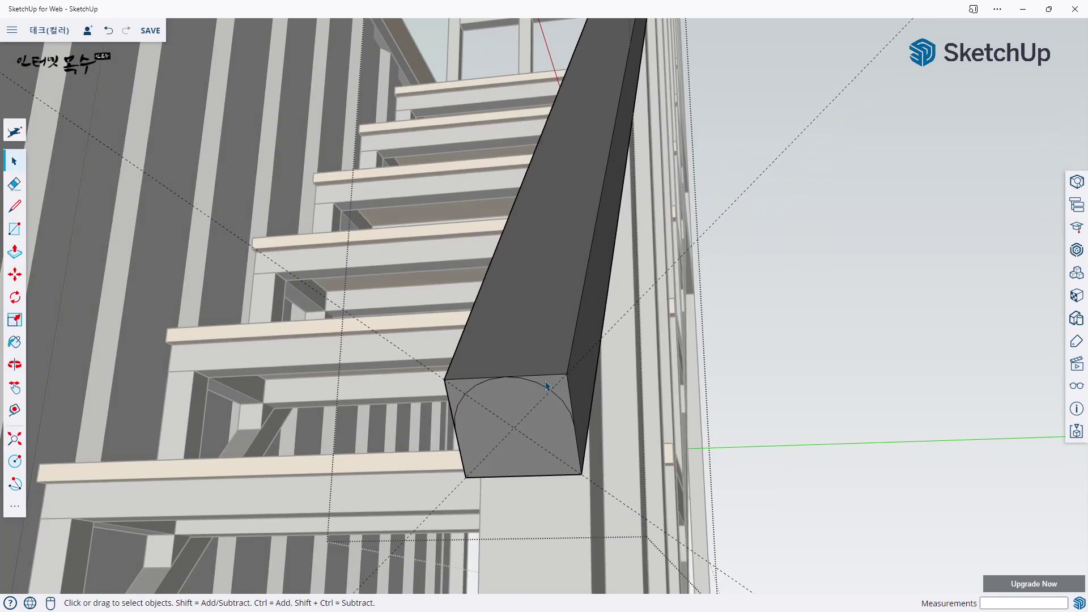
Step: Push the corner faces outside the arc up the beam, to 1086 mm then about 1652 mm
key("p")
left_click(561, 398)
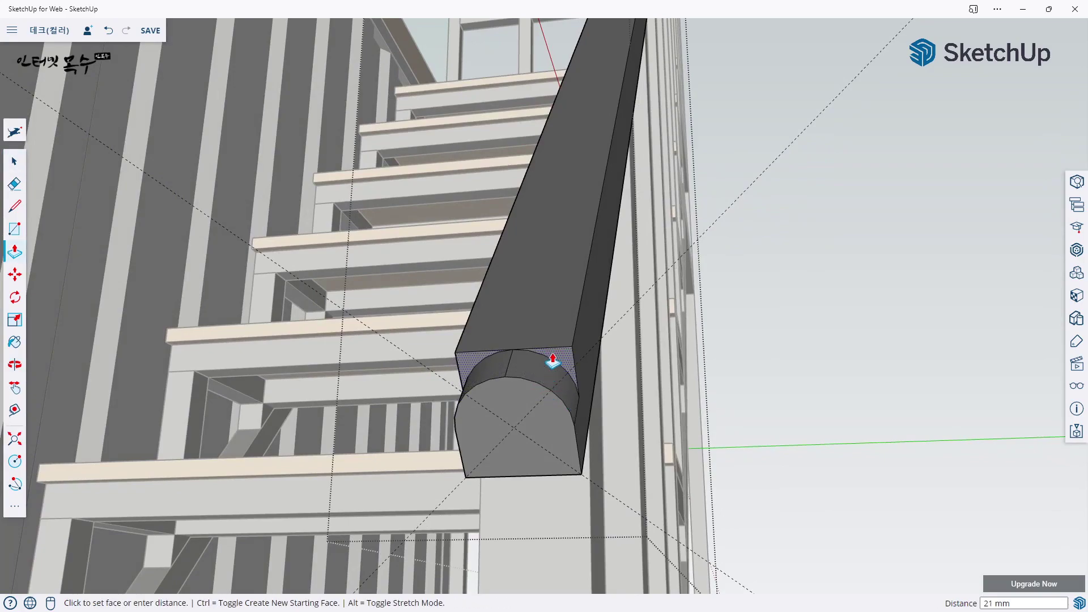
left_click(586, 104)
mouse_move(586, 104)
middle_mouse_down()
mouse_move(592, 144)
mouse_move(461, 437)
middle_mouse_up()
left_click(470, 420)
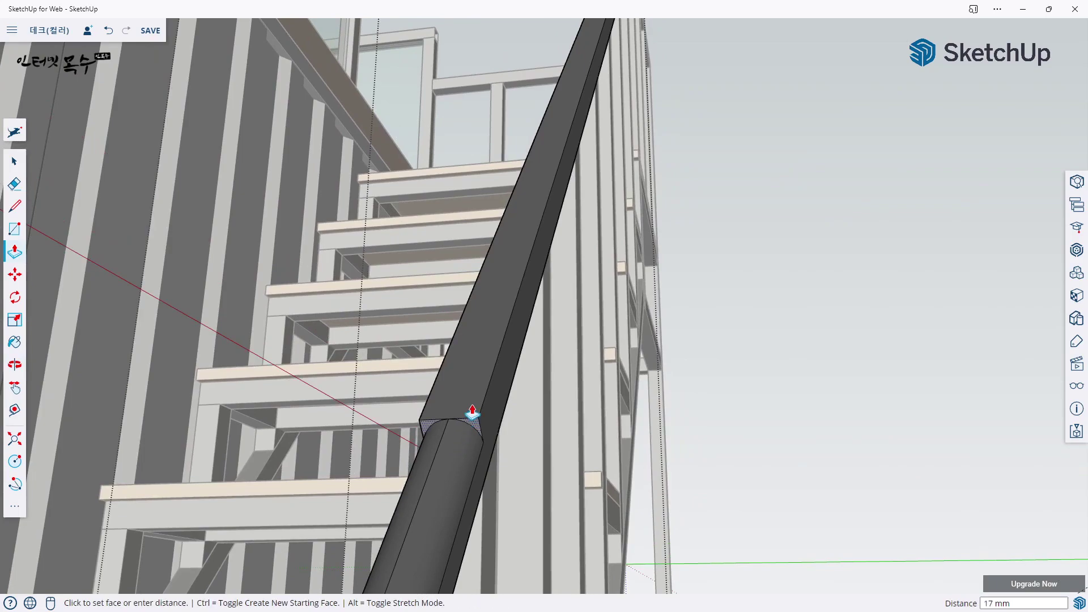
left_click(585, 82)
mouse_move(585, 82)
middle_mouse_down()
mouse_move(475, 479)
mouse_move(483, 432)
middle_mouse_up()
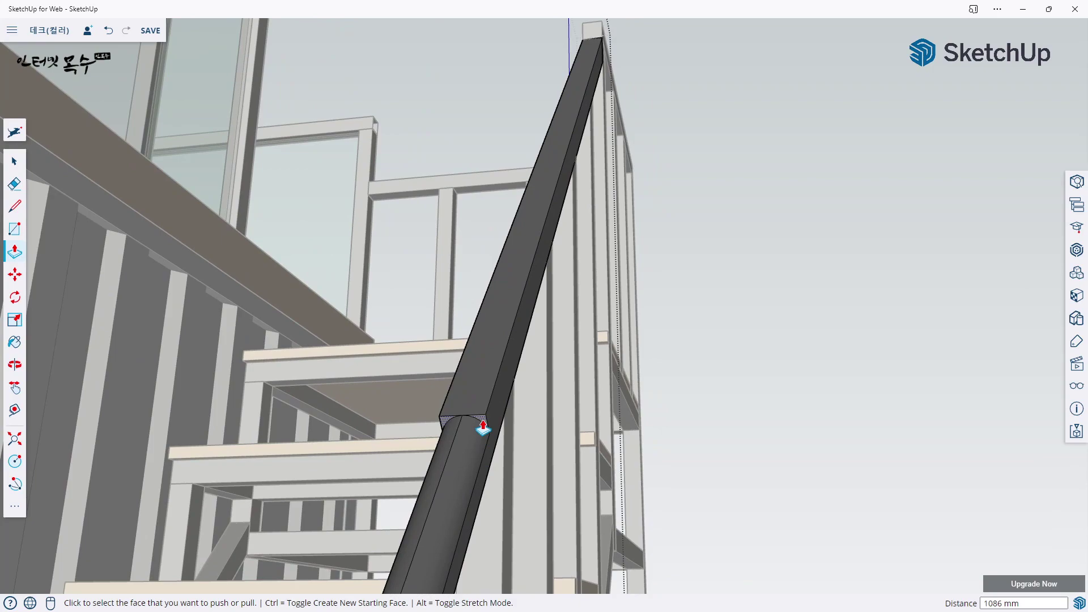
left_click(483, 429)
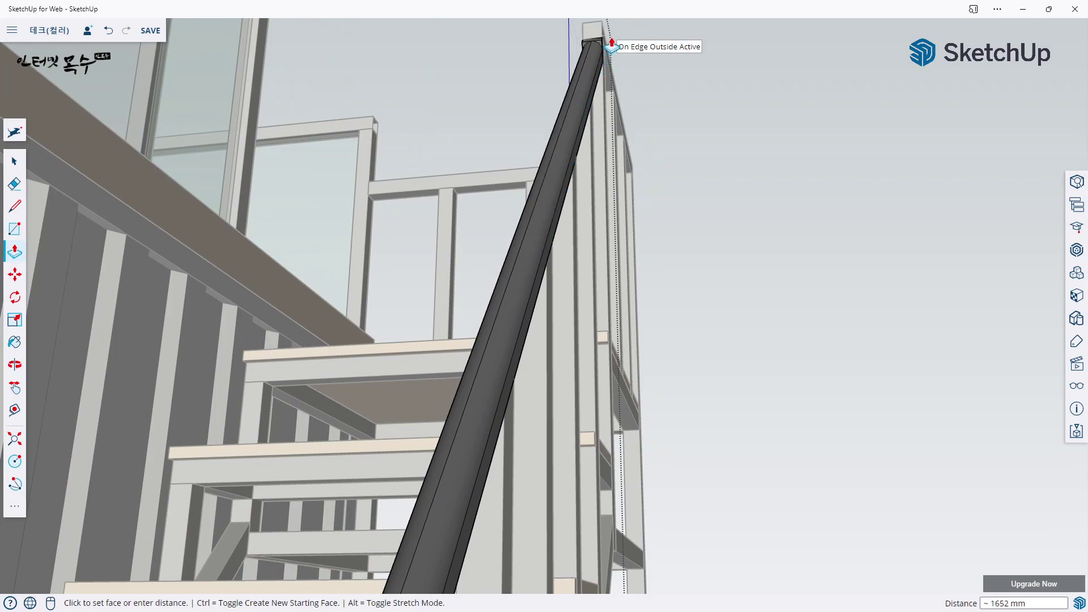
left_click(611, 44)
Step: Push away the leftover corner face where the beam meets the upper frame
scroll(611, 44, "up", 3)
scroll(597, 69, "up", 3)
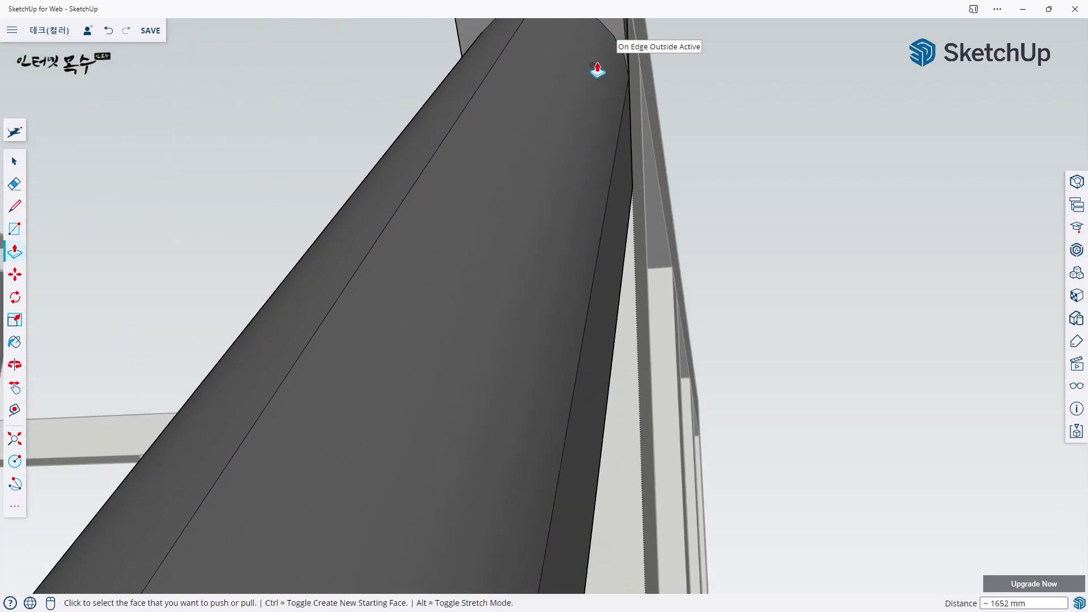
scroll(598, 69, "down", 5)
scroll(551, 342, "up", 1)
mouse_move(552, 342)
middle_mouse_down()
mouse_move(376, 352)
mouse_move(440, 335)
mouse_move(715, 383)
mouse_move(425, 423)
mouse_move(490, 404)
mouse_move(449, 408)
mouse_move(503, 425)
middle_mouse_up()
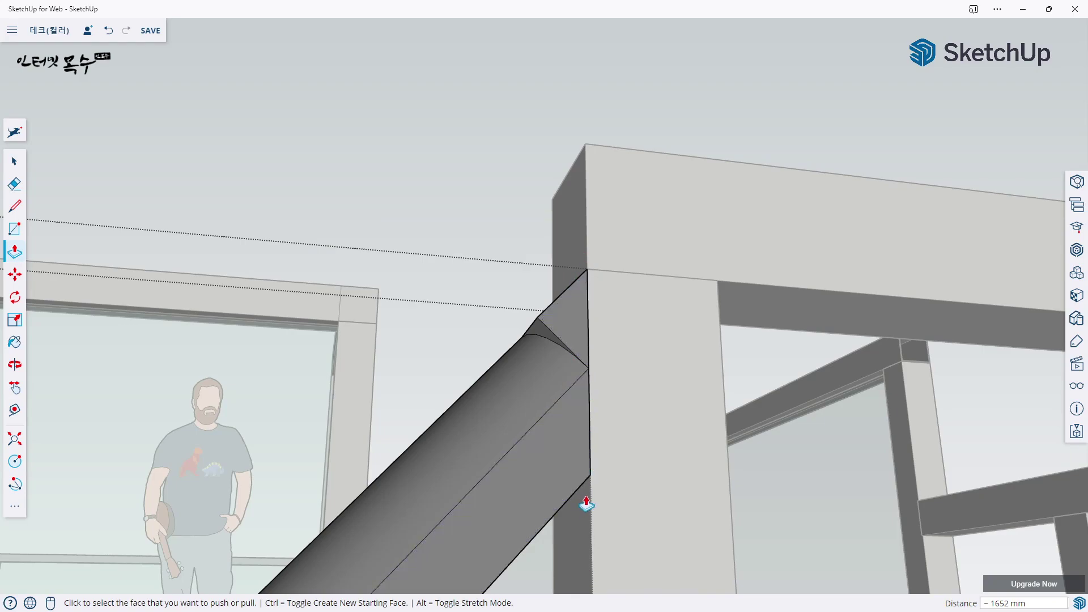
mouse_move(498, 401)
middle_mouse_down()
mouse_move(621, 382)
mouse_move(576, 360)
middle_mouse_up()
scroll(567, 340, "up", 2)
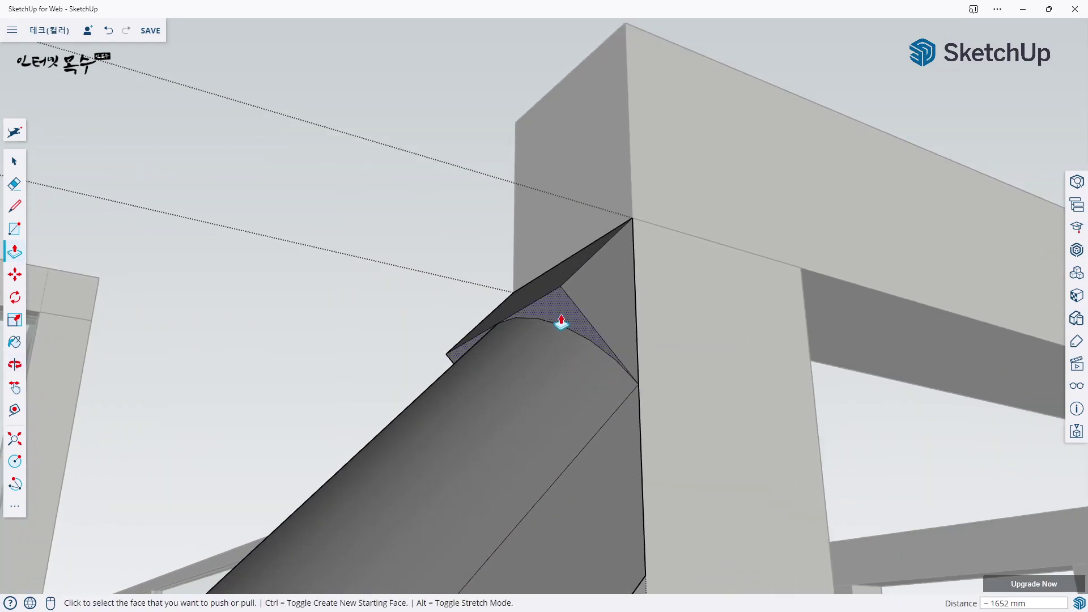
left_click(561, 323)
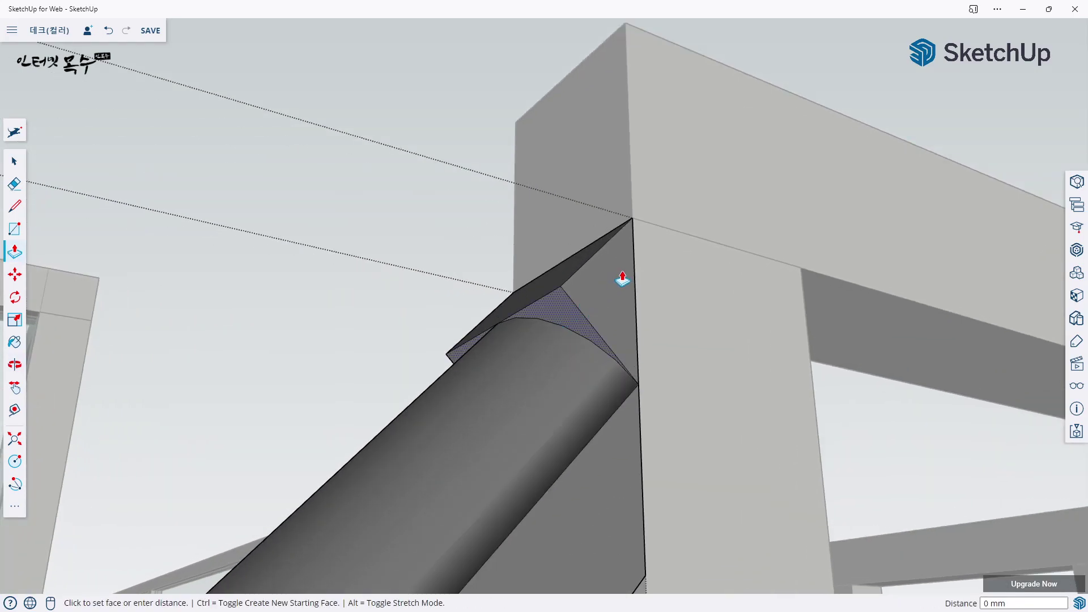
left_click(570, 338)
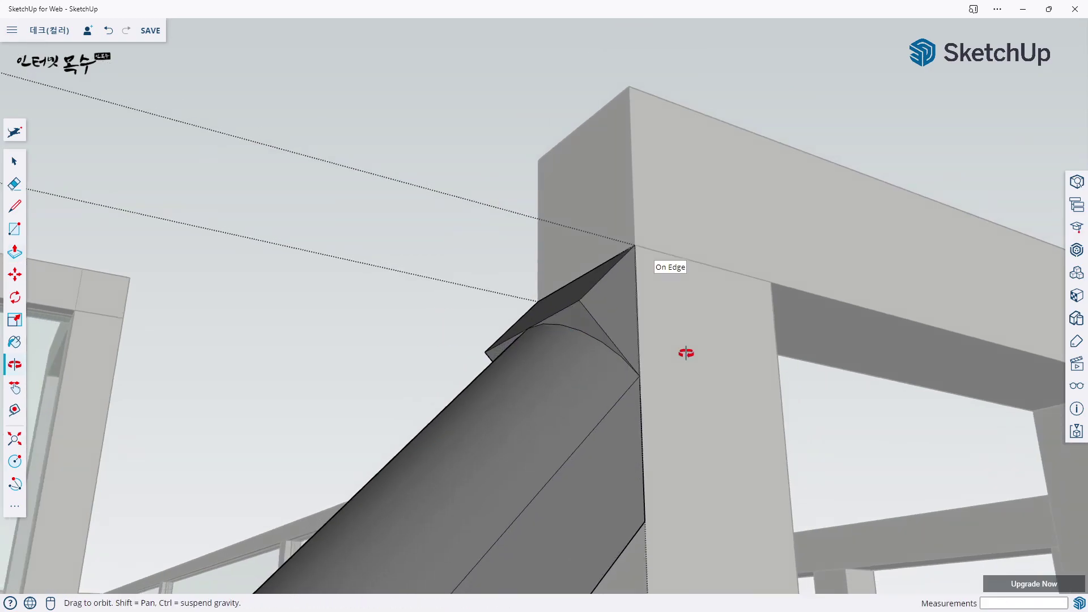
Step: Isolate the rounded handrail beam with Alt+H (Hide Rest of Model) and orbit around it
mouse_move(648, 352)
middle_mouse_down()
mouse_move(533, 411)
mouse_move(530, 401)
mouse_move(654, 316)
middle_mouse_up()
middle_click_drag(602, 455, 690, 395)
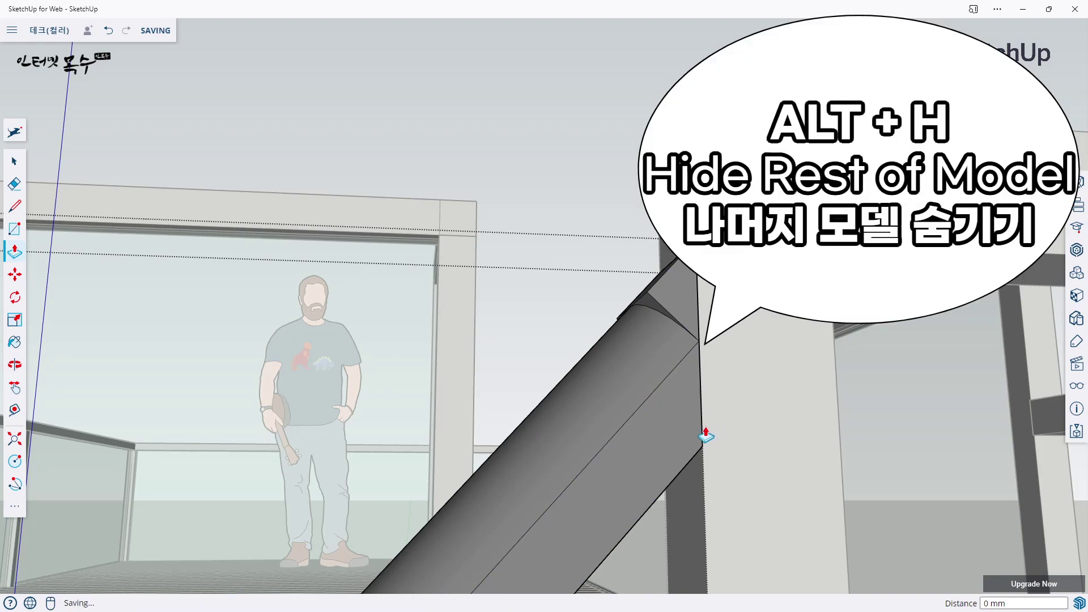
key("space")
key("alt+h")
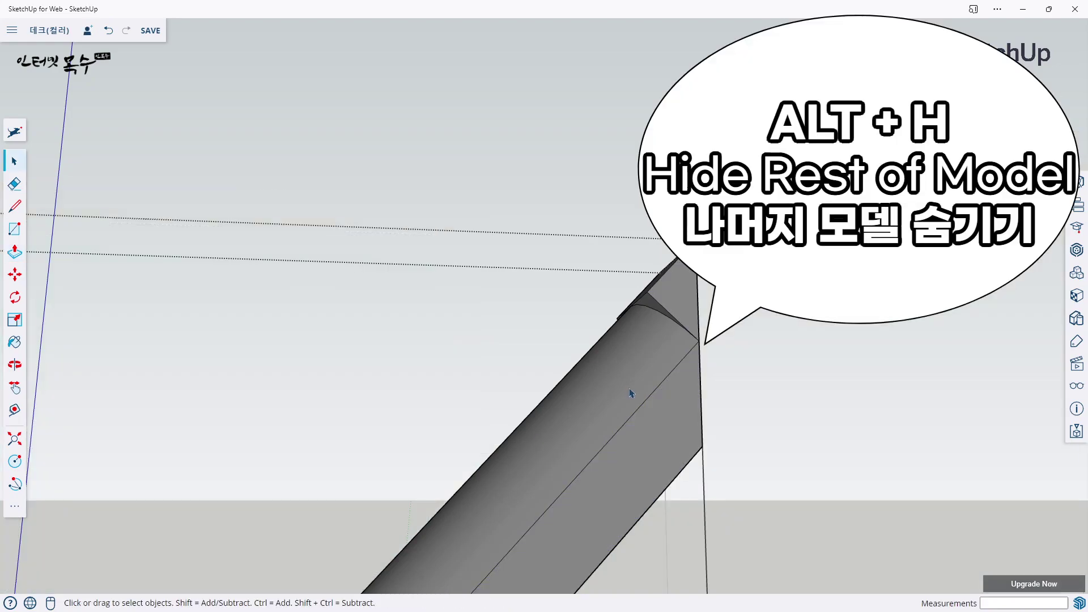
scroll(622, 415, "down", 3)
scroll(622, 415, "down", 2)
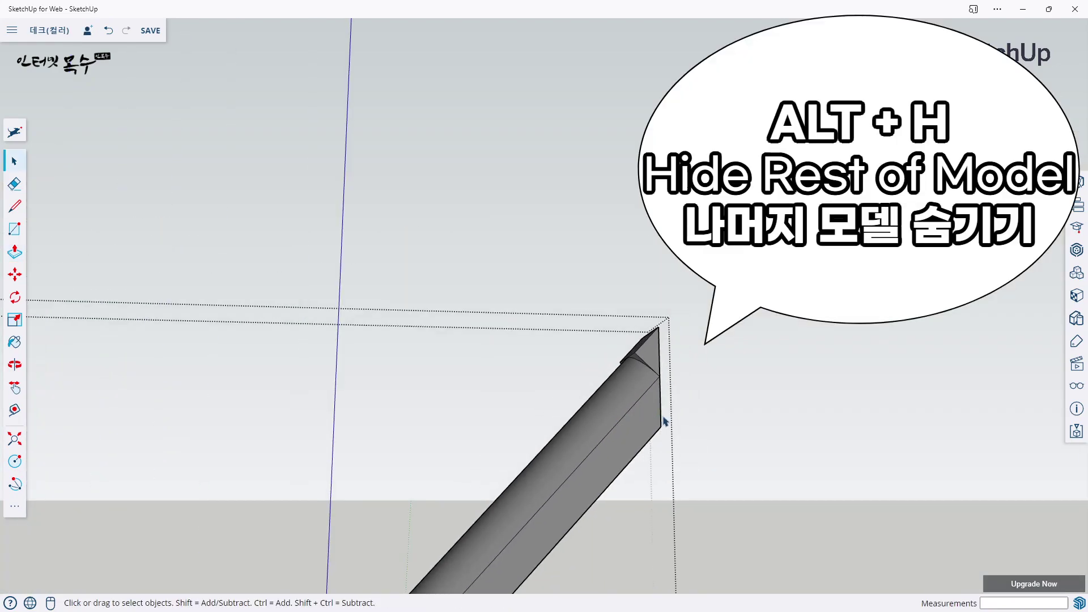
mouse_move(622, 416)
middle_mouse_down()
mouse_move(595, 469)
mouse_move(687, 466)
mouse_move(451, 406)
middle_mouse_up()
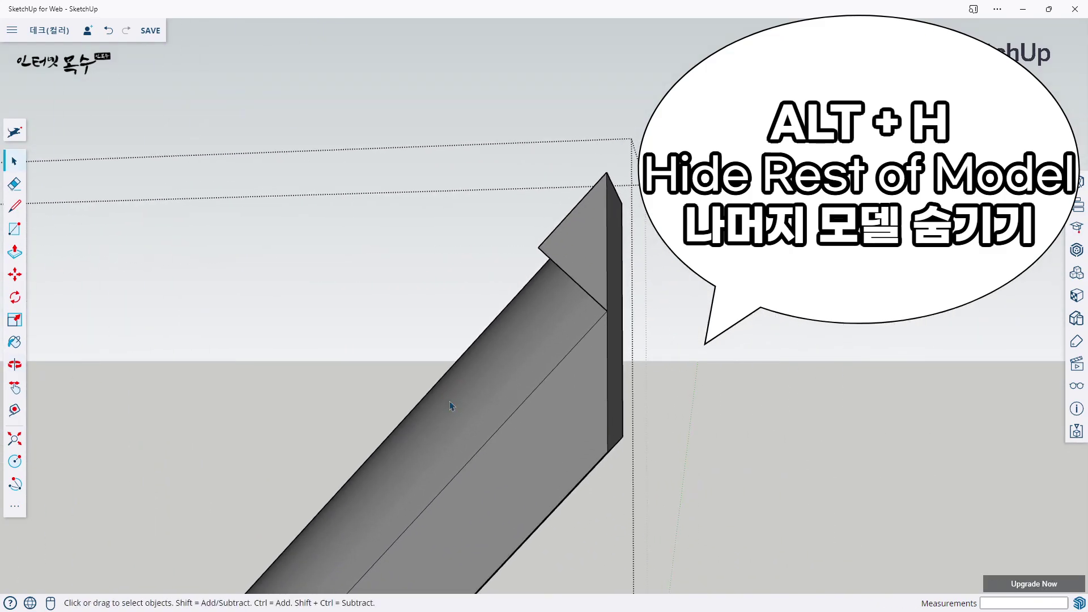
mouse_move(569, 393)
middle_mouse_down()
mouse_move(454, 408)
mouse_move(635, 425)
middle_mouse_up()
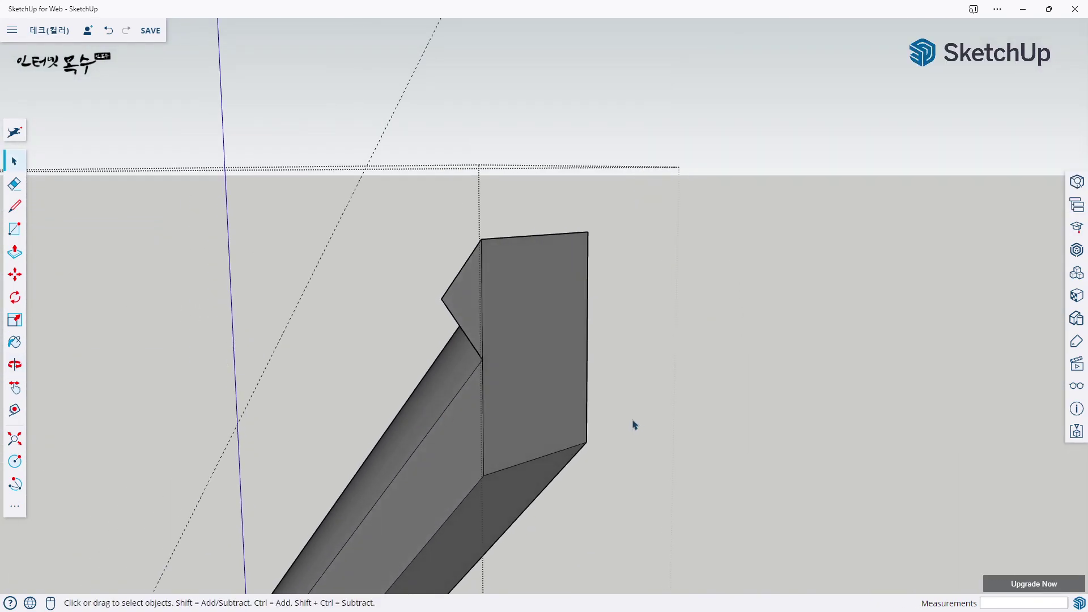
Step: Pull the beam's flat upper end face outward 109 mm with Push/Pull
left_click(539, 374)
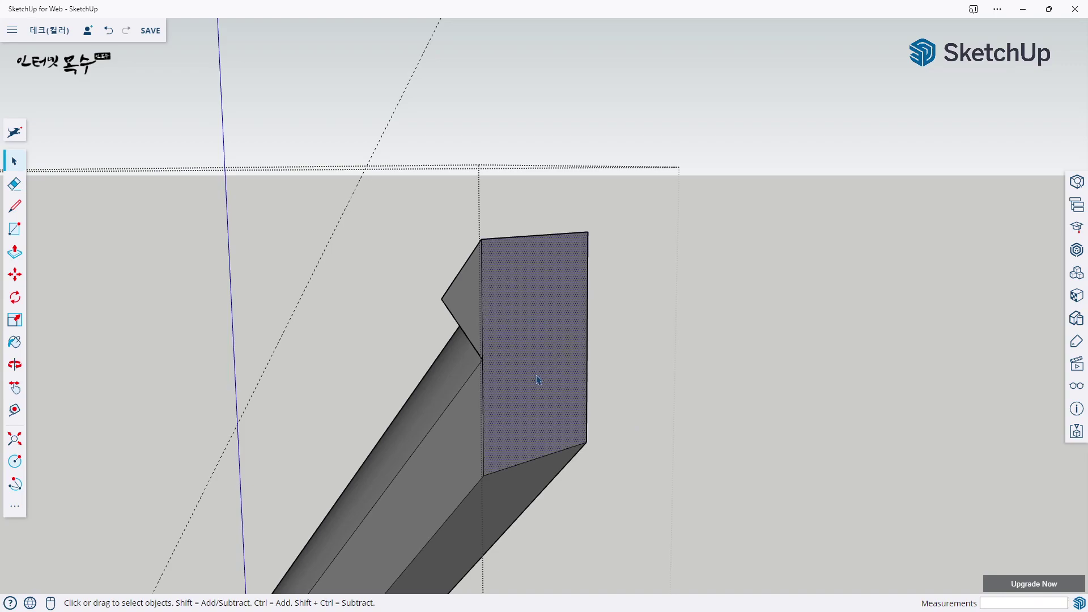
key("p")
left_click(531, 378)
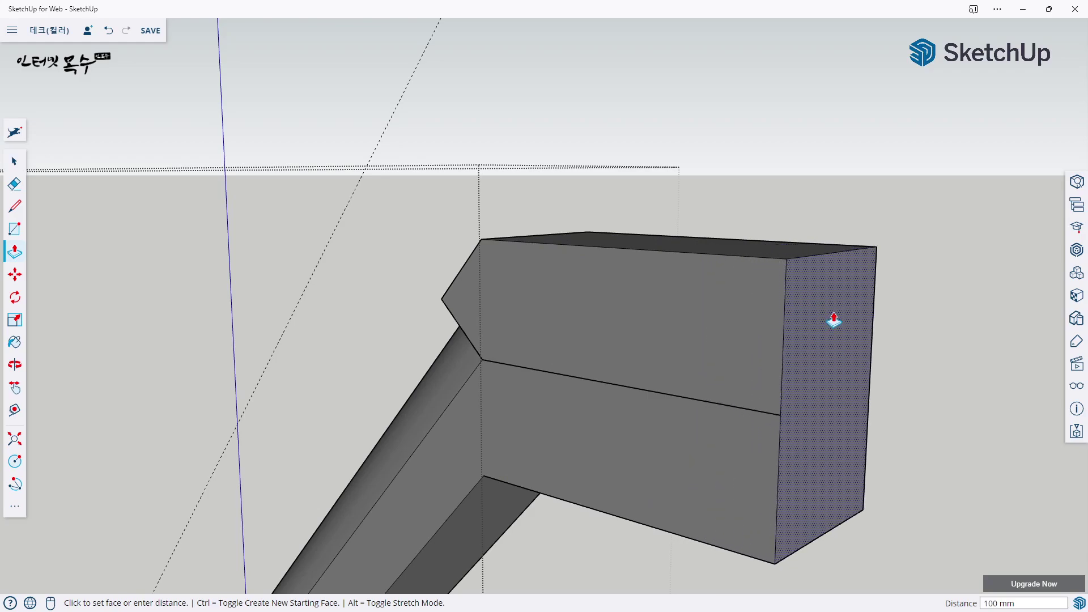
left_click(863, 328)
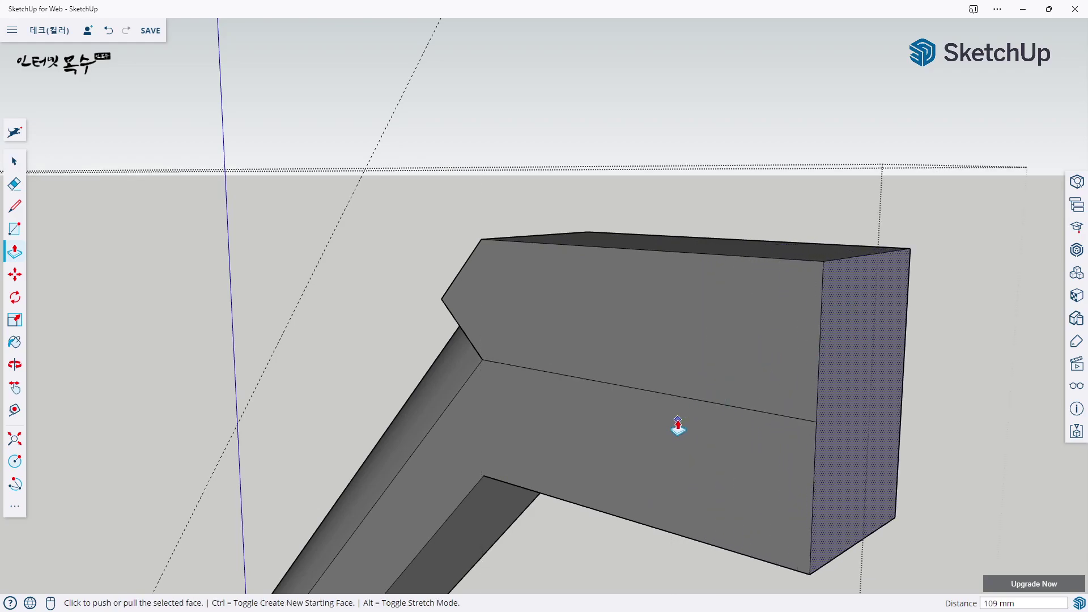
mouse_move(678, 426)
middle_mouse_down()
mouse_move(645, 379)
mouse_move(664, 282)
middle_mouse_up()
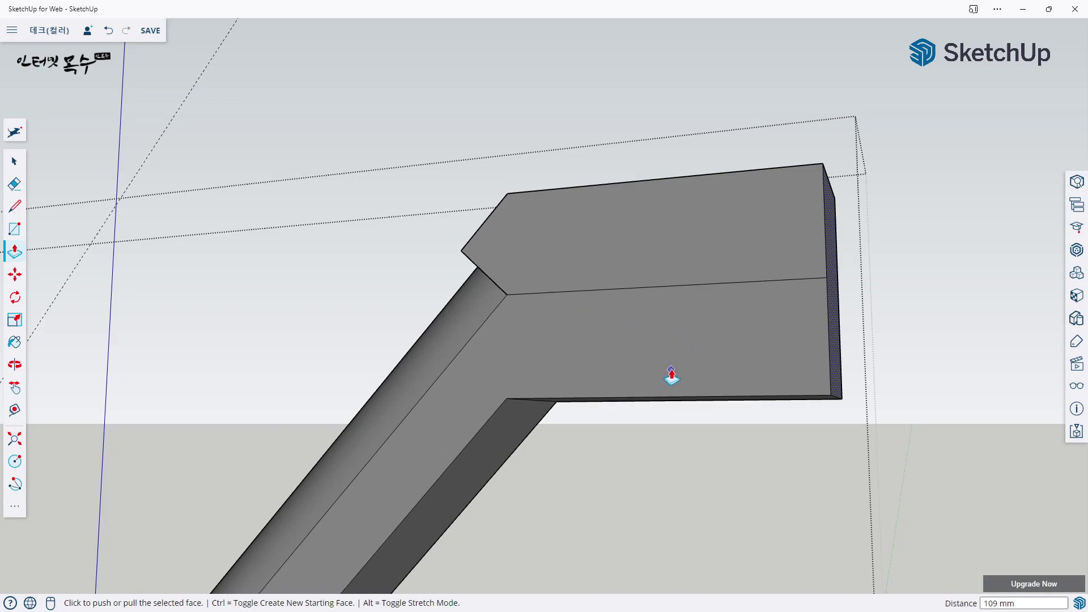
Step: Draw a diagonal line from the inner bend corner to the top edge, then select the lower face beyond it
key("l")
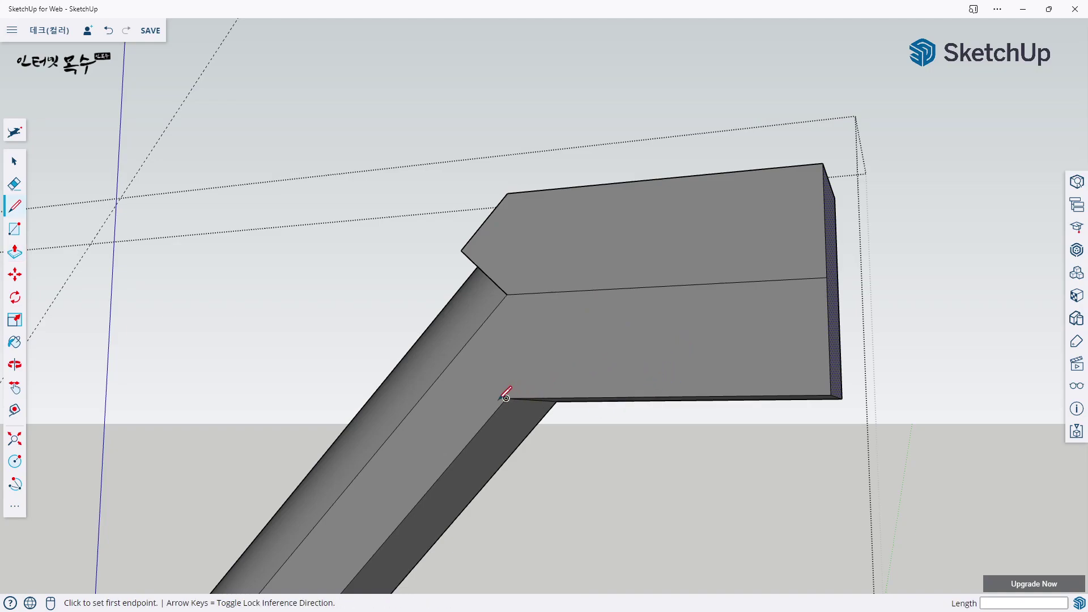
left_click(506, 398)
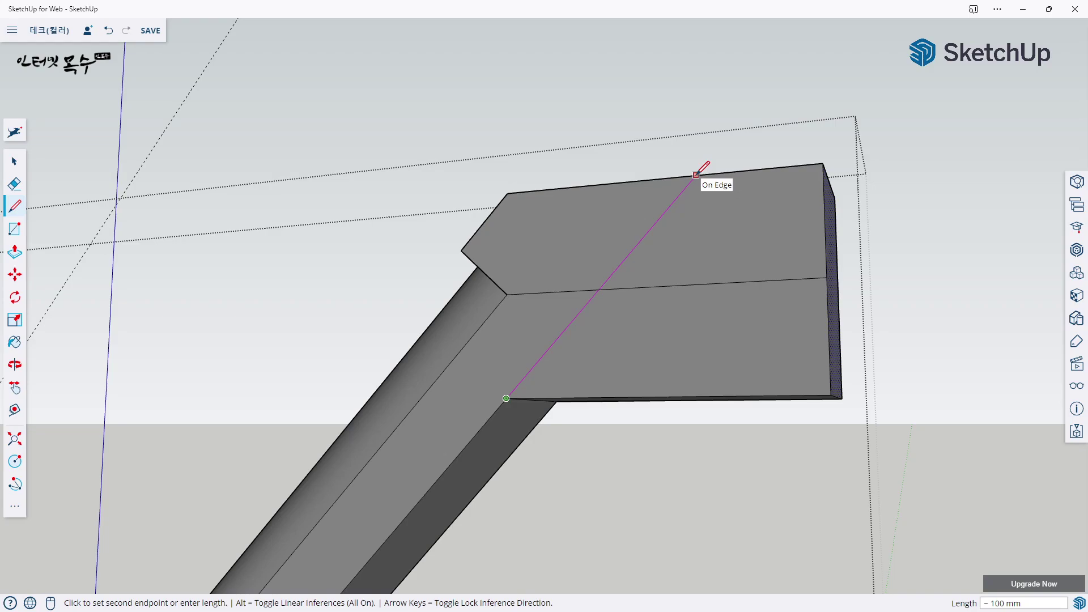
left_click(697, 175)
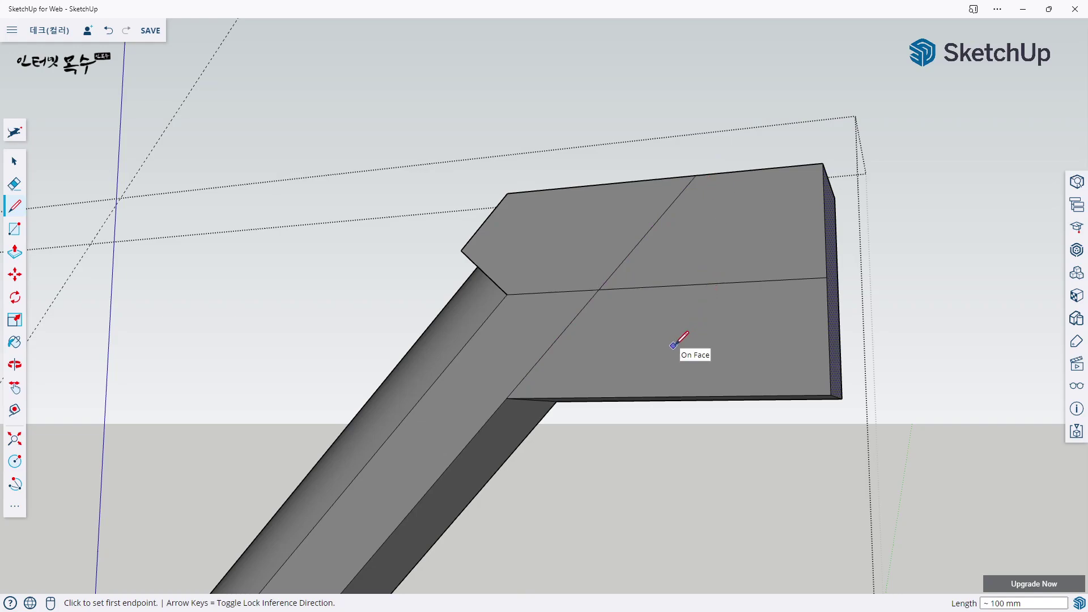
key("p")
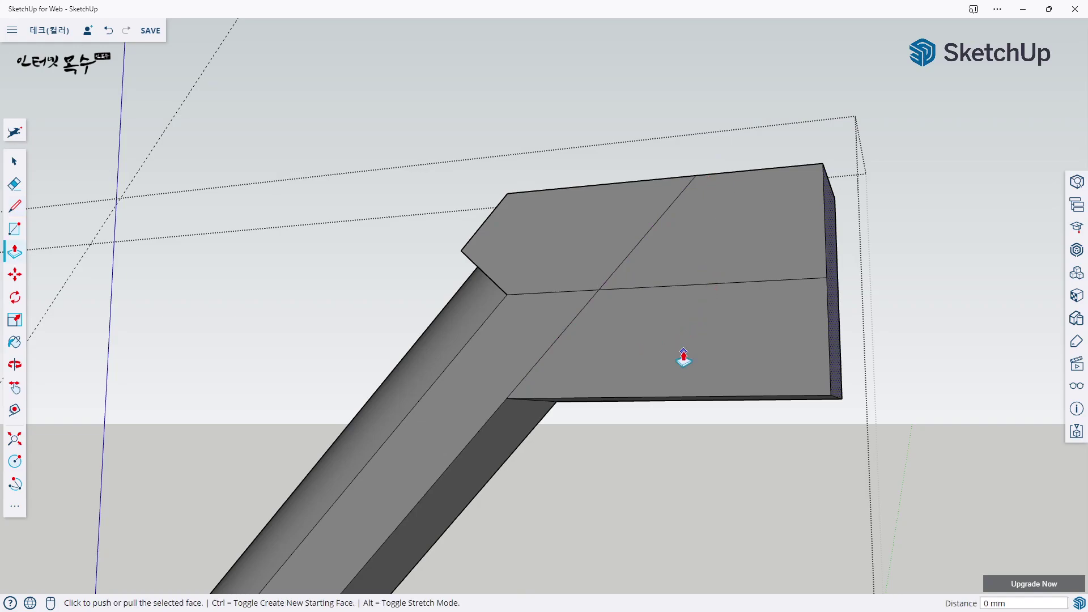
key("space")
left_click(692, 336)
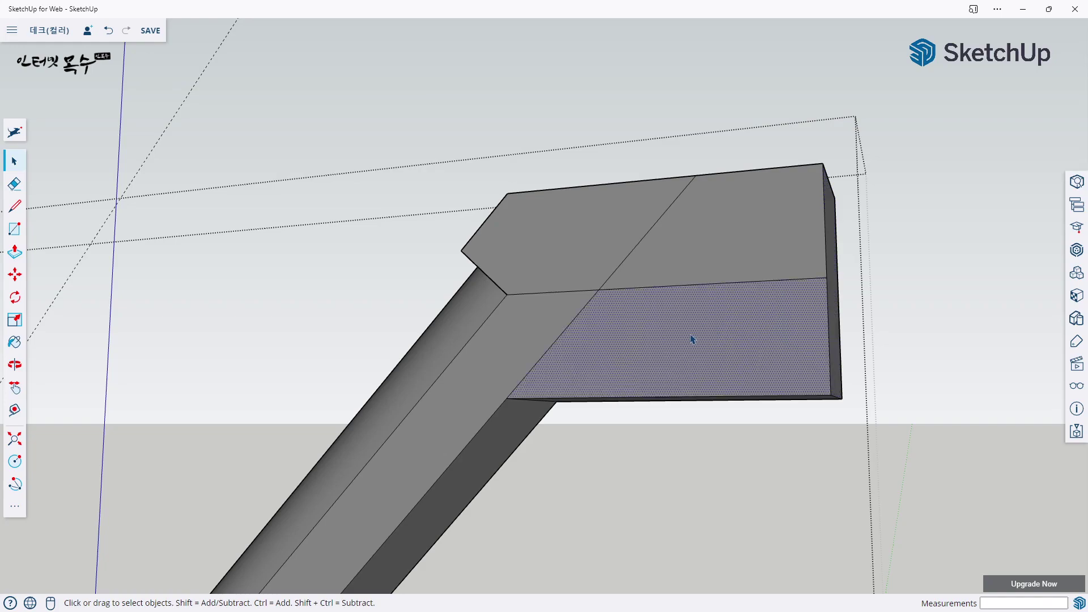
Step: Push the lower end face and the top slab away until the beam ends at an angle
key("p")
left_click(624, 355)
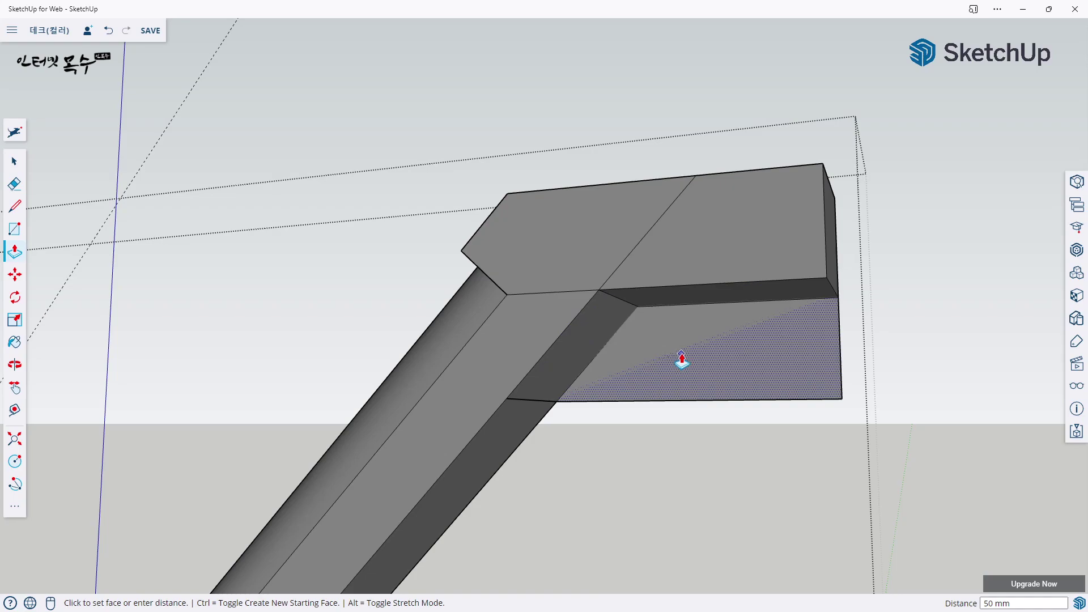
left_click(682, 360)
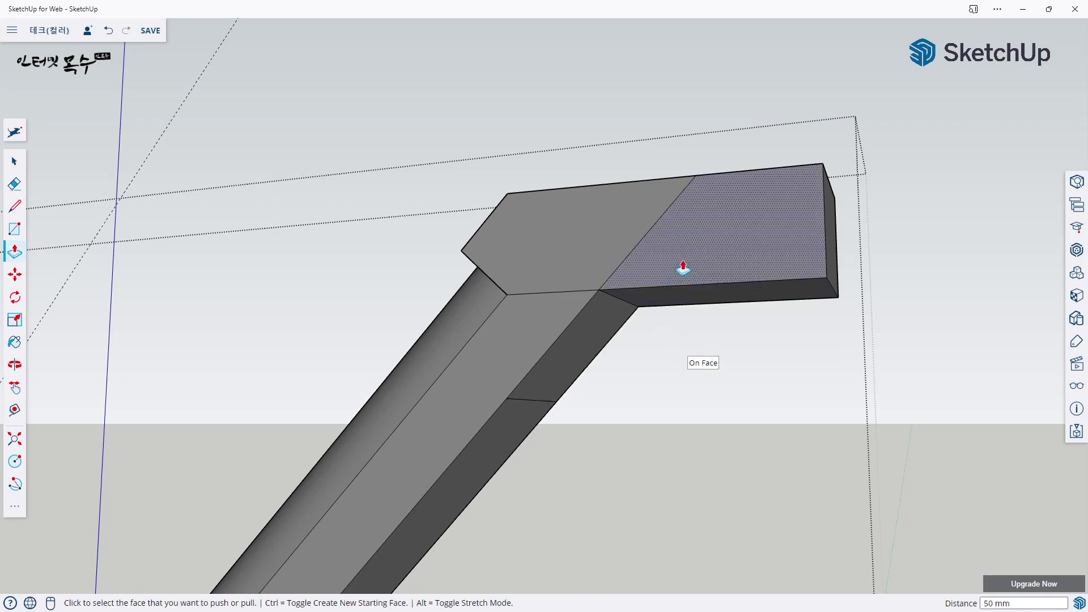
left_click(696, 254)
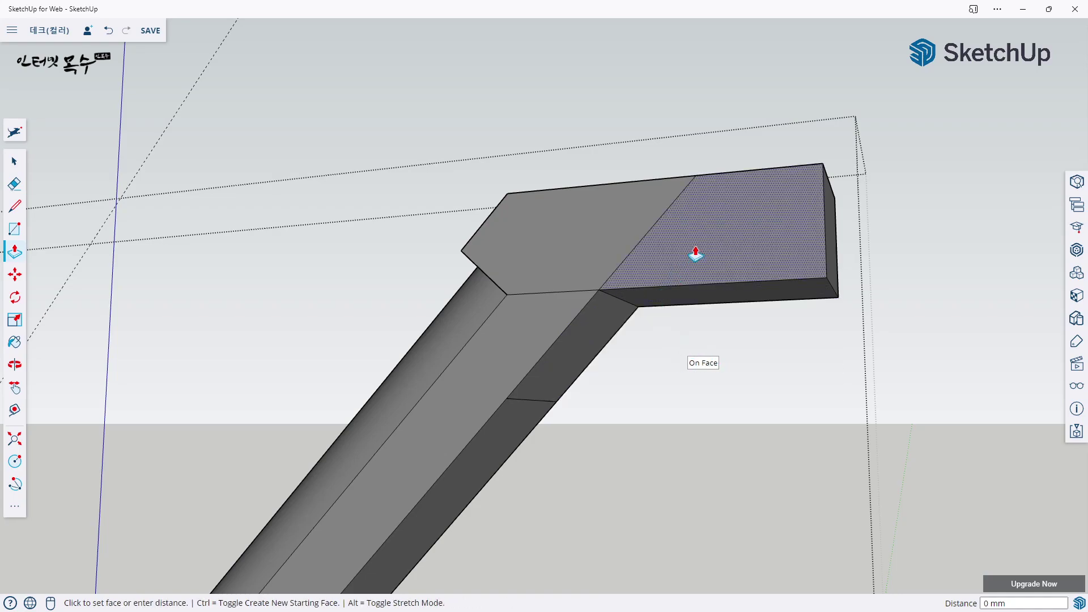
left_click(735, 278)
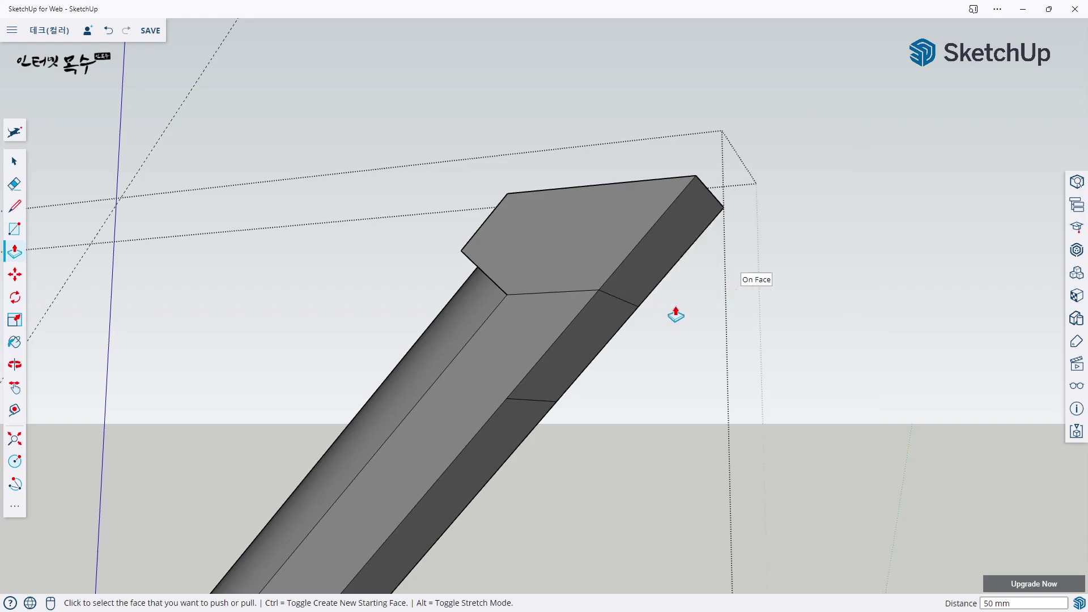
Step: Draw a diagonal line corner to corner across the beam end's top face
key("l")
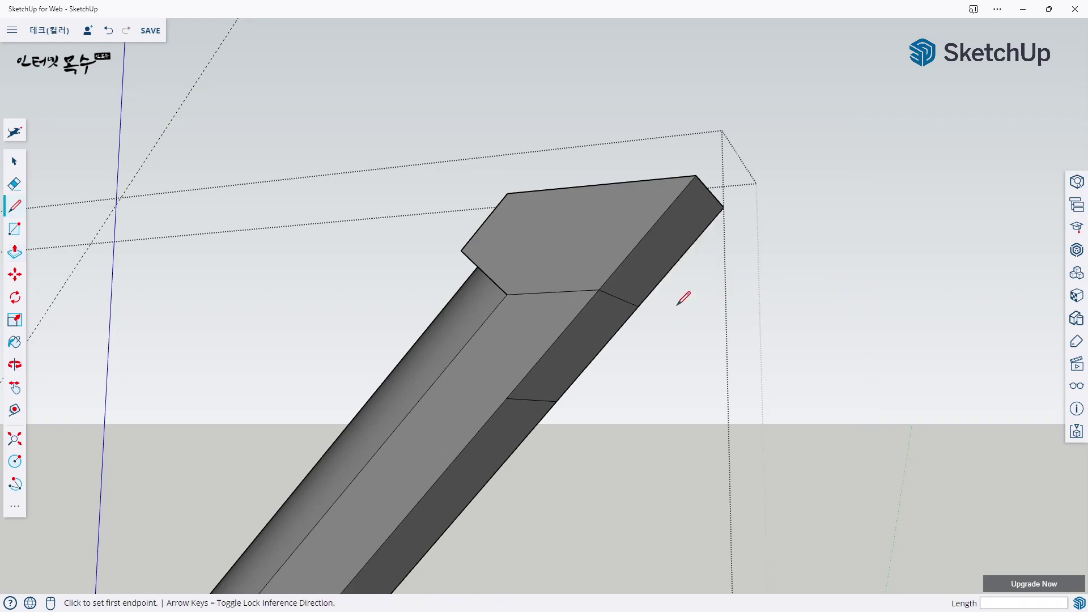
left_click(507, 193)
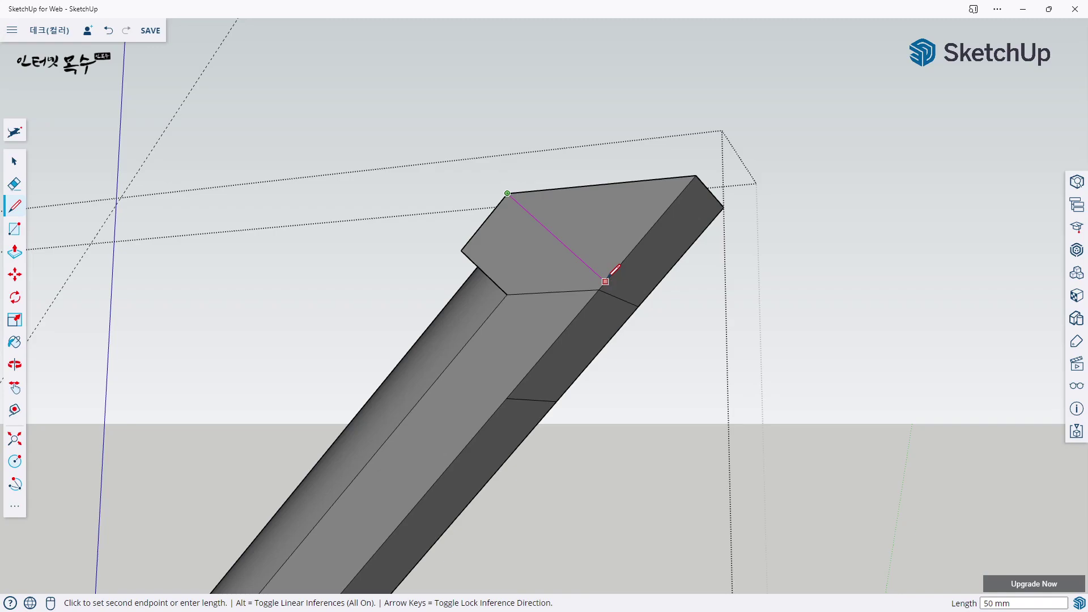
left_click(606, 280)
Step: Push the triangular wedge face on top through until it disappears
key("space")
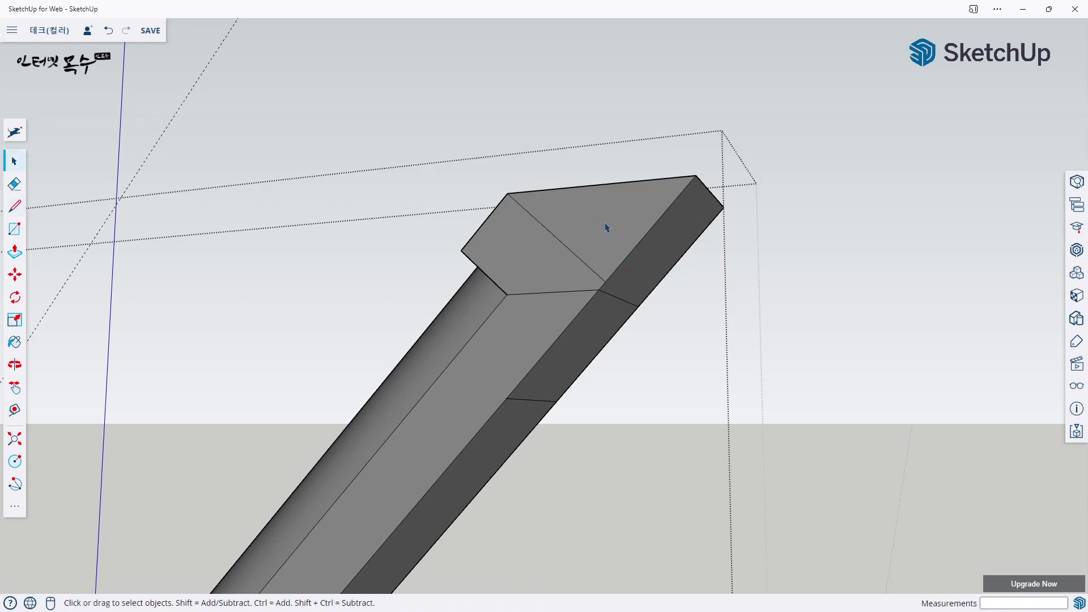
left_click(605, 227)
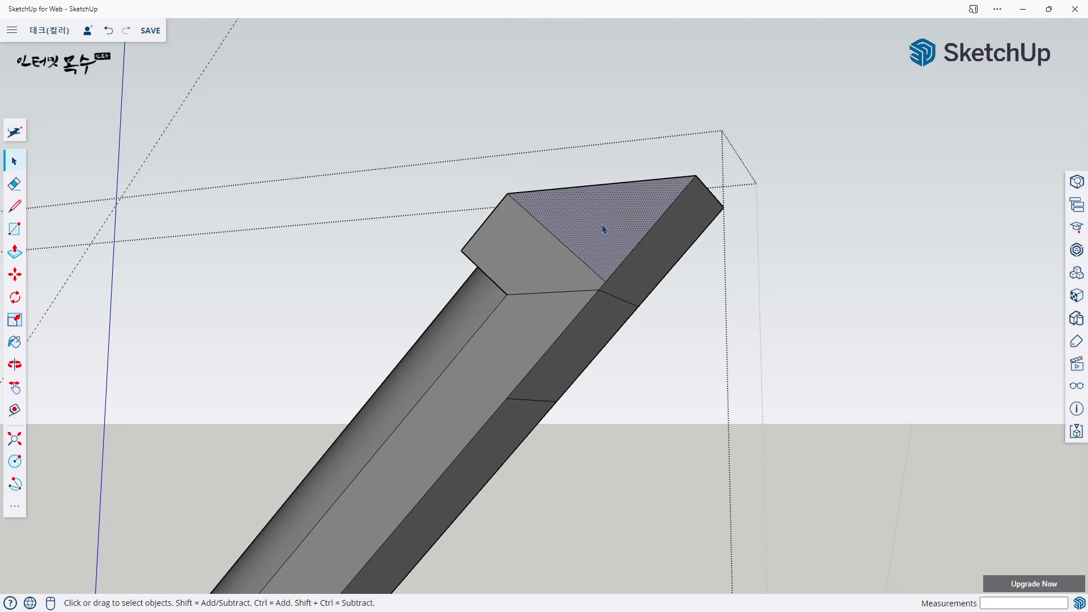
key("p")
left_click(601, 242)
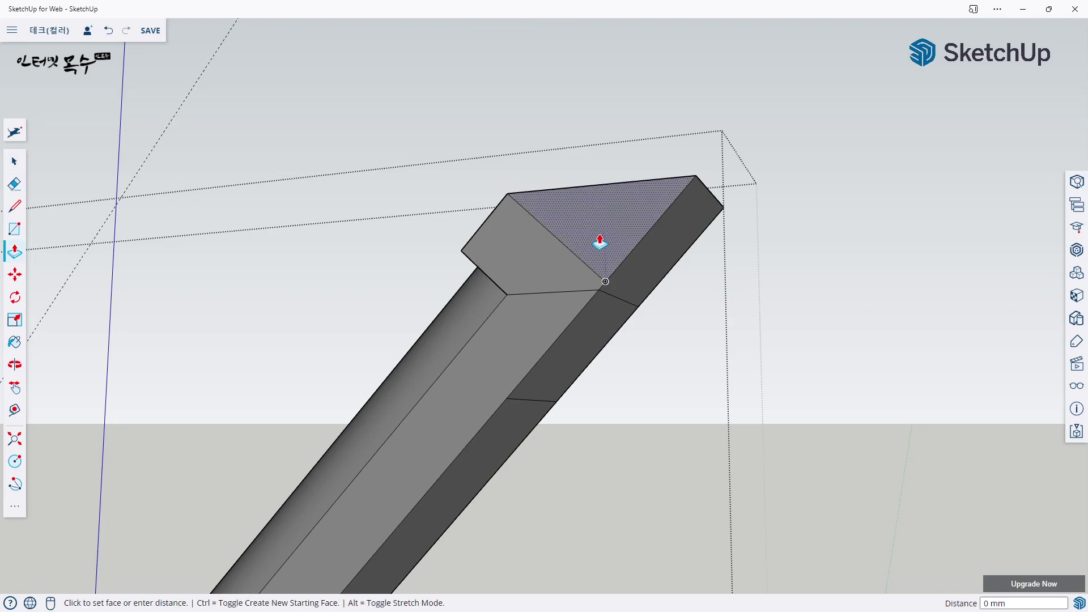
left_click(662, 268)
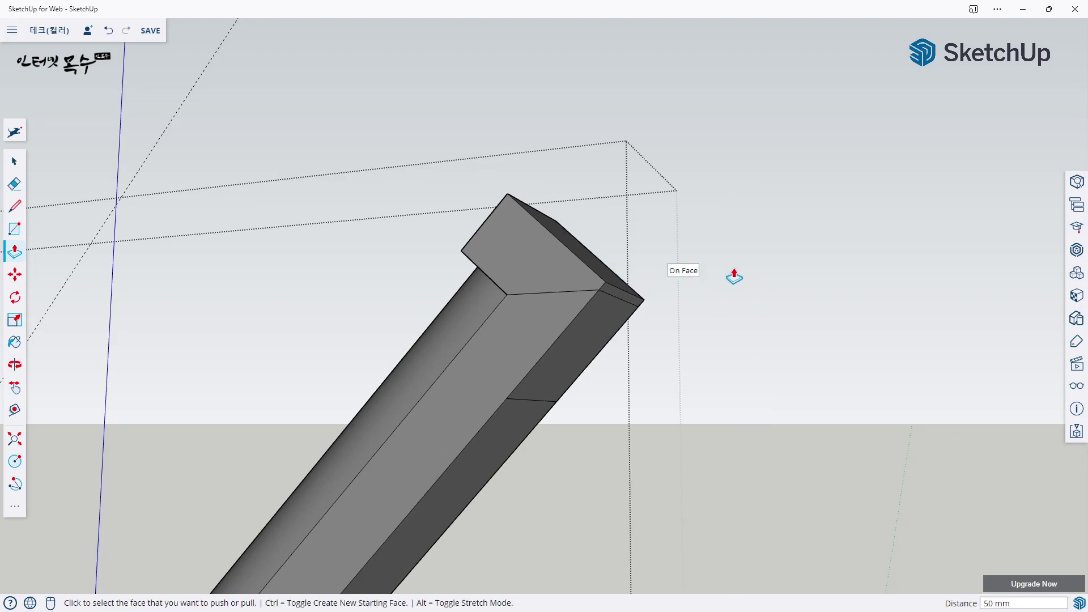
Step: Push/pull the face at the beam end to trim it back
mouse_move(673, 304)
middle_mouse_down()
mouse_move(660, 313)
mouse_move(840, 347)
middle_mouse_up()
scroll(407, 342, "up", 3)
scroll(461, 316, "up", 1)
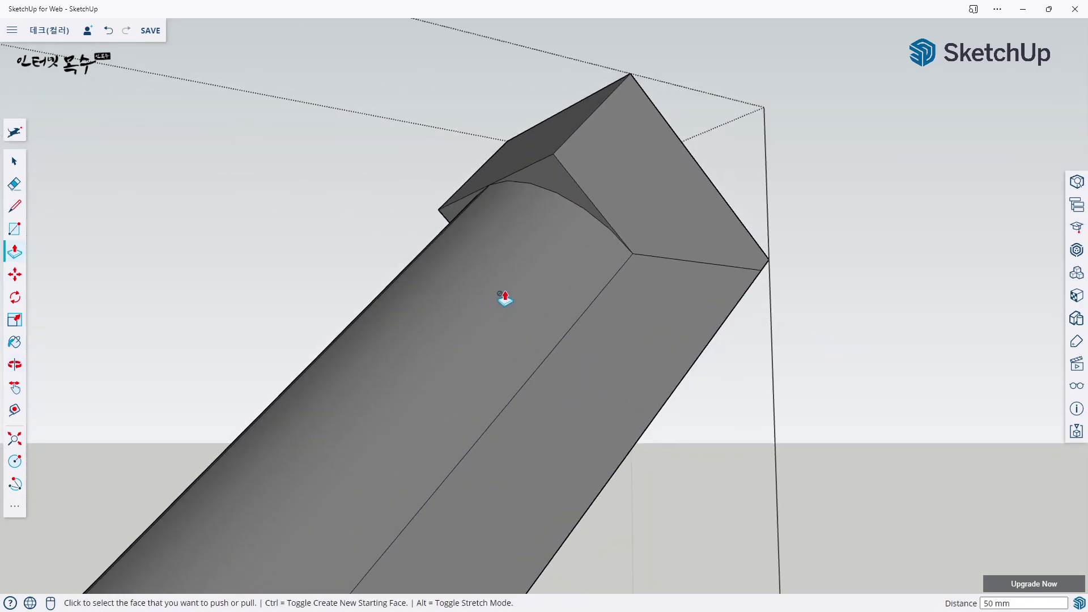
scroll(529, 232, "down", 1)
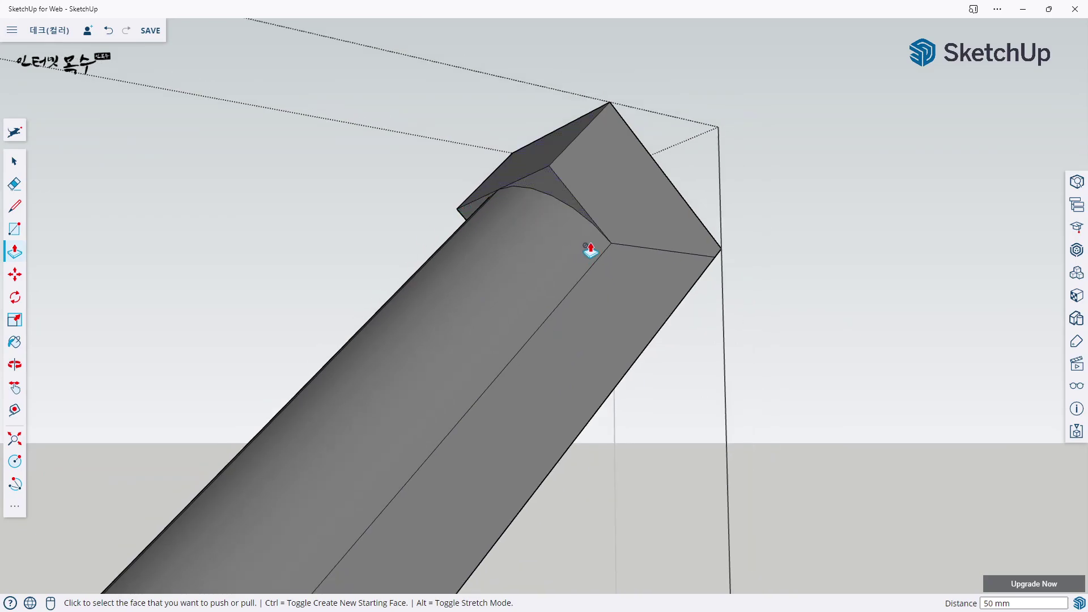
left_click(553, 201)
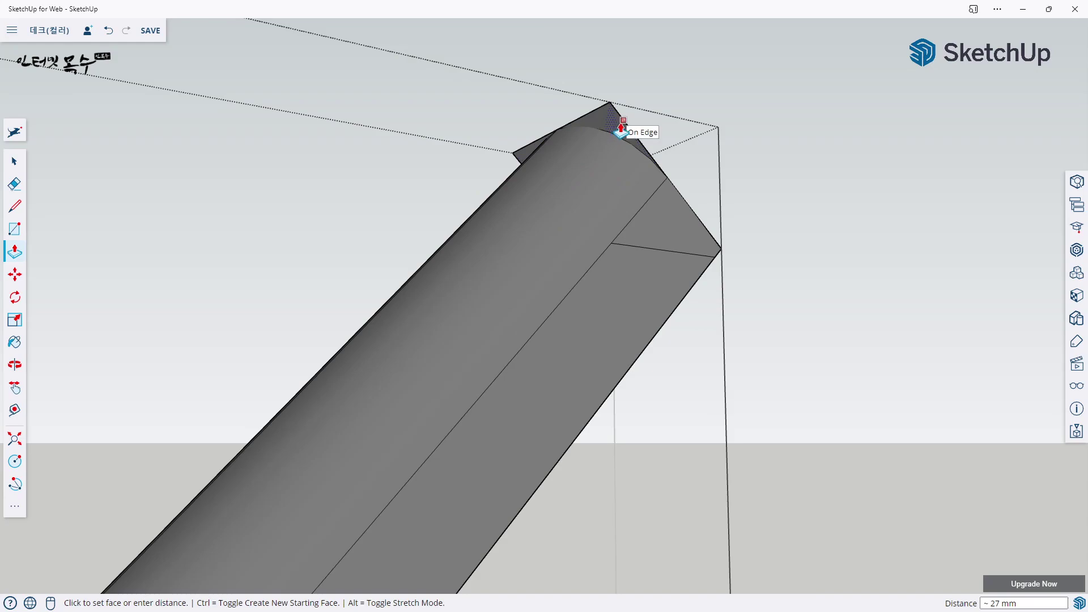
left_click(621, 126)
Step: Delete the leftover face at the beam's tip
mouse_move(656, 170)
middle_mouse_down()
mouse_move(601, 179)
mouse_move(595, 117)
mouse_move(578, 178)
mouse_move(482, 288)
middle_mouse_up()
left_click(596, 118)
middle_click_drag(627, 158, 605, 367)
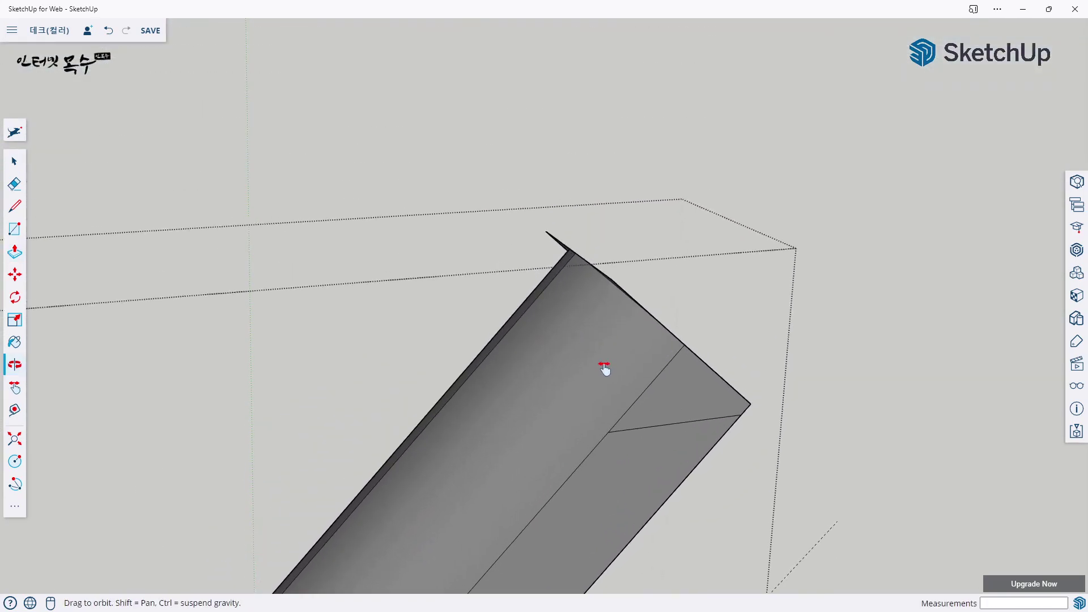
scroll(514, 357, "up", 3)
mouse_move(514, 357)
middle_mouse_down()
mouse_move(503, 360)
mouse_move(619, 224)
middle_mouse_up()
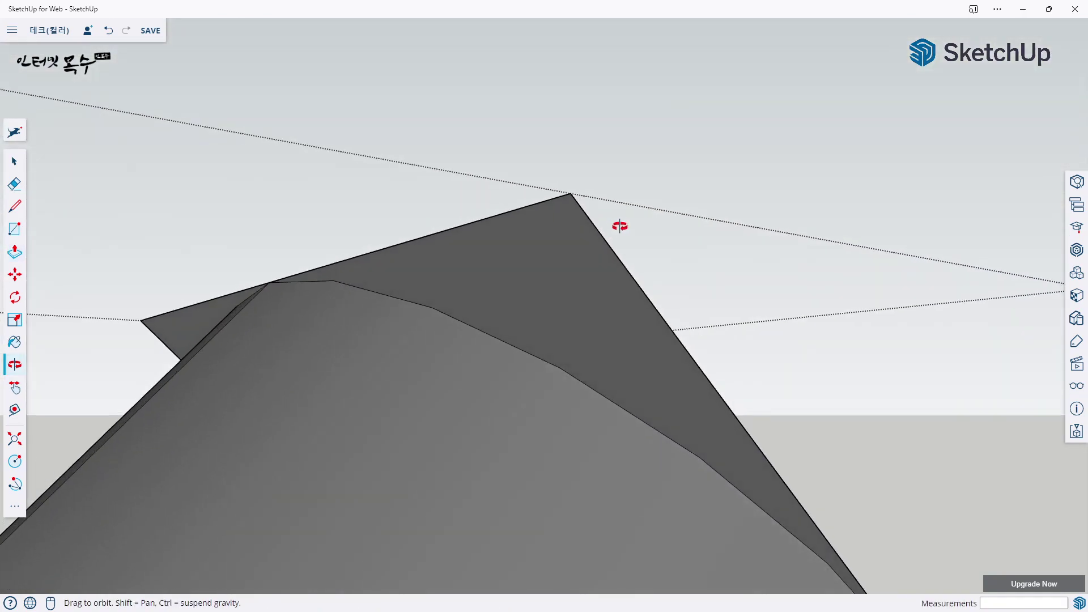
key("space")
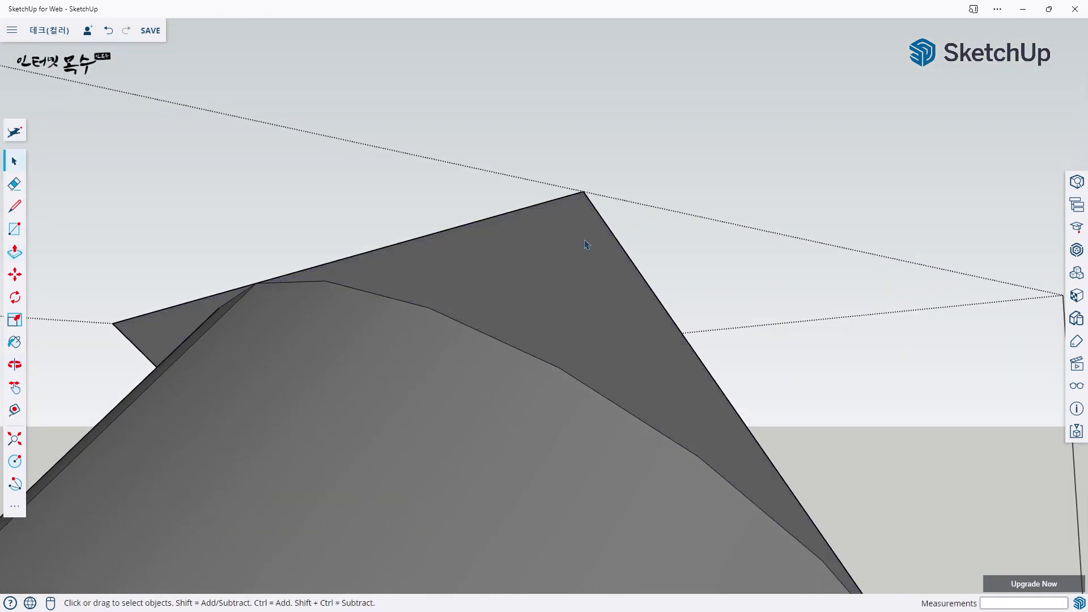
left_click_drag(576, 217, 502, 162)
key("Delete")
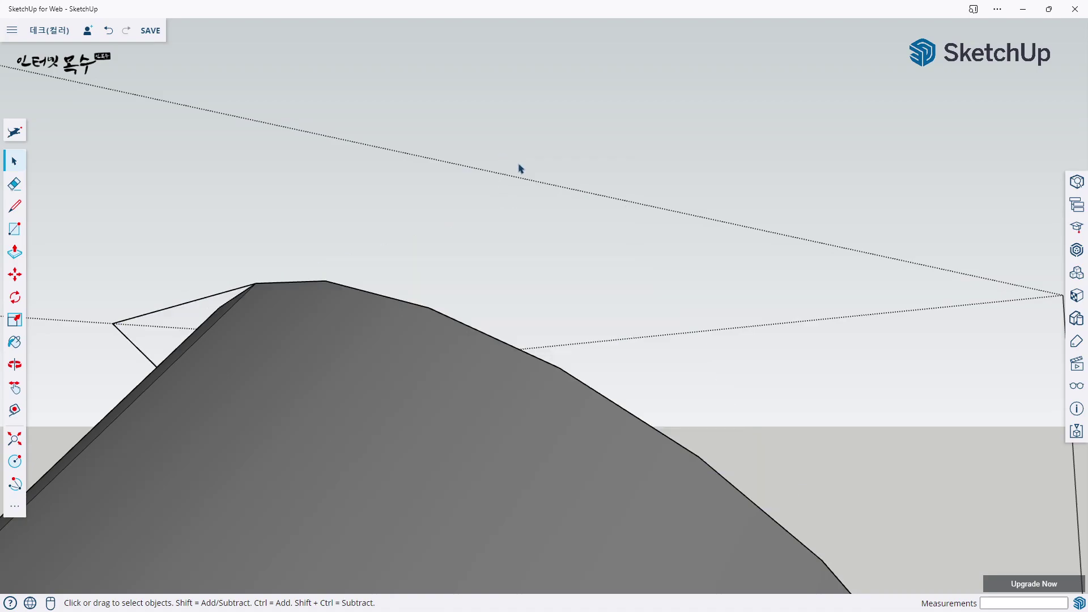
Step: Erase the leftover triangle edges and a stray edge at the tip
mouse_move(520, 168)
middle_mouse_down()
mouse_move(512, 320)
mouse_move(389, 328)
mouse_move(308, 175)
mouse_move(526, 198)
mouse_move(473, 220)
middle_mouse_up()
left_click_drag(445, 204, 430, 179)
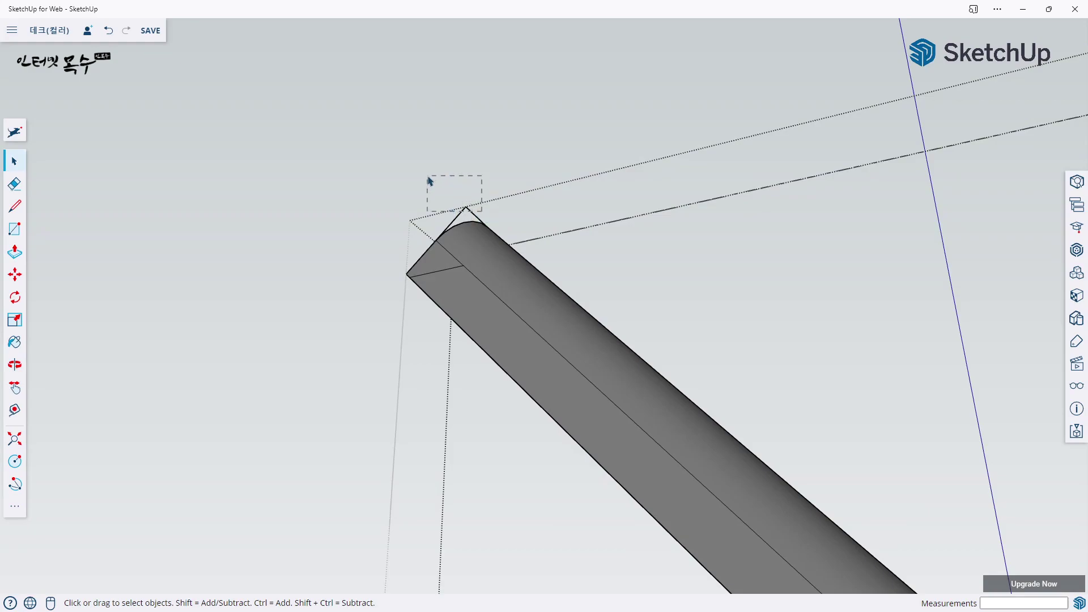
key("Delete")
scroll(431, 237, "up", 3)
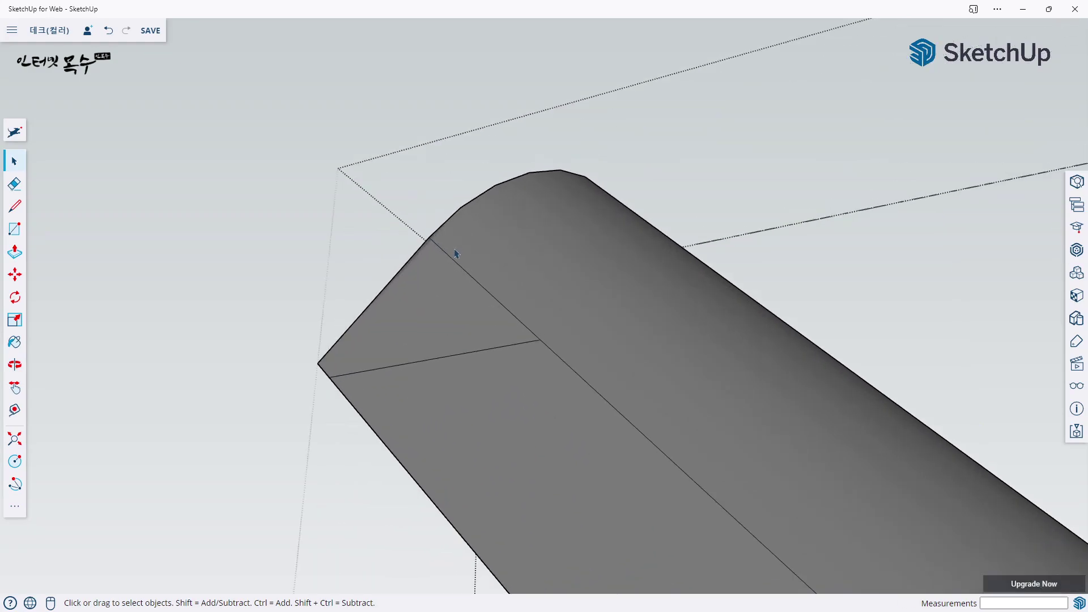
scroll(471, 306, "up", 2)
left_click(472, 368)
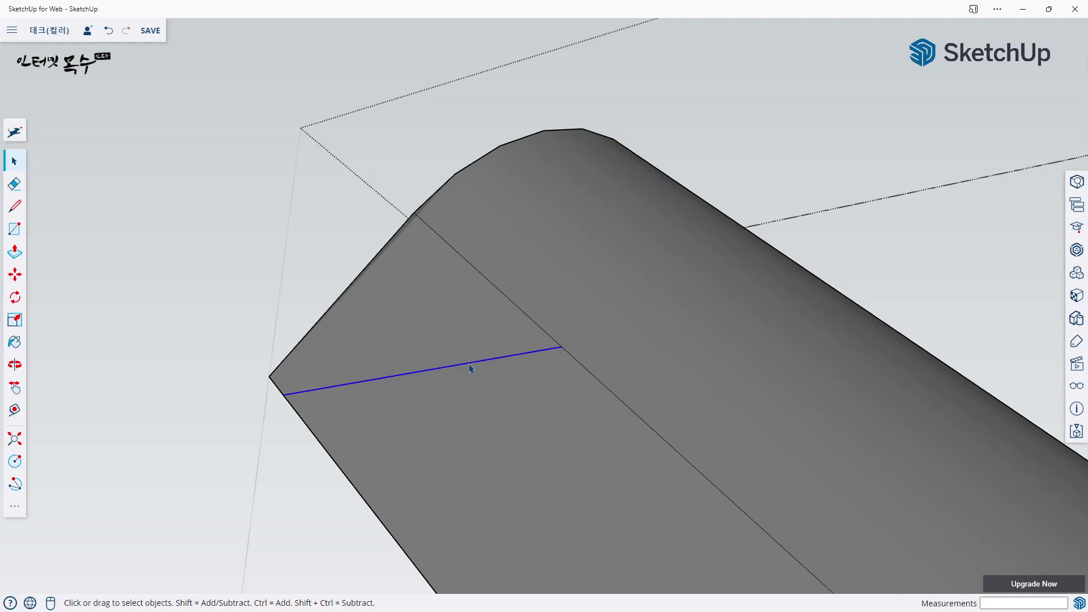
key("Delete")
scroll(472, 368, "down", 2)
scroll(652, 357, "down", 2)
Step: Delete the stray end edge, the seam edge and the long side edge on the cylinder
middle_click_drag(741, 360, 318, 410)
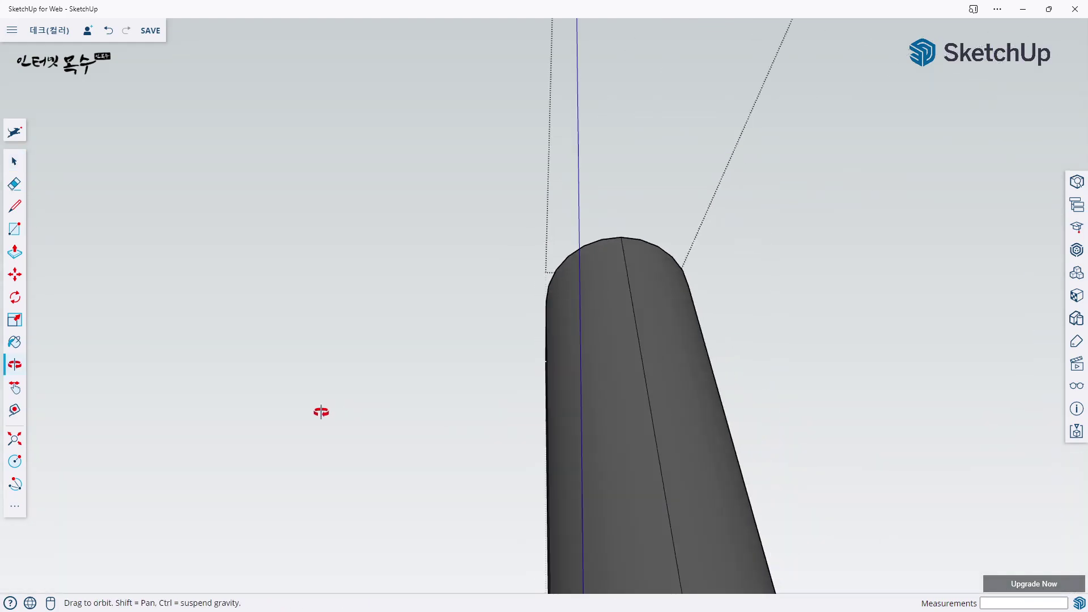
middle_click_drag(672, 364, 712, 359)
scroll(804, 316, "up", 2)
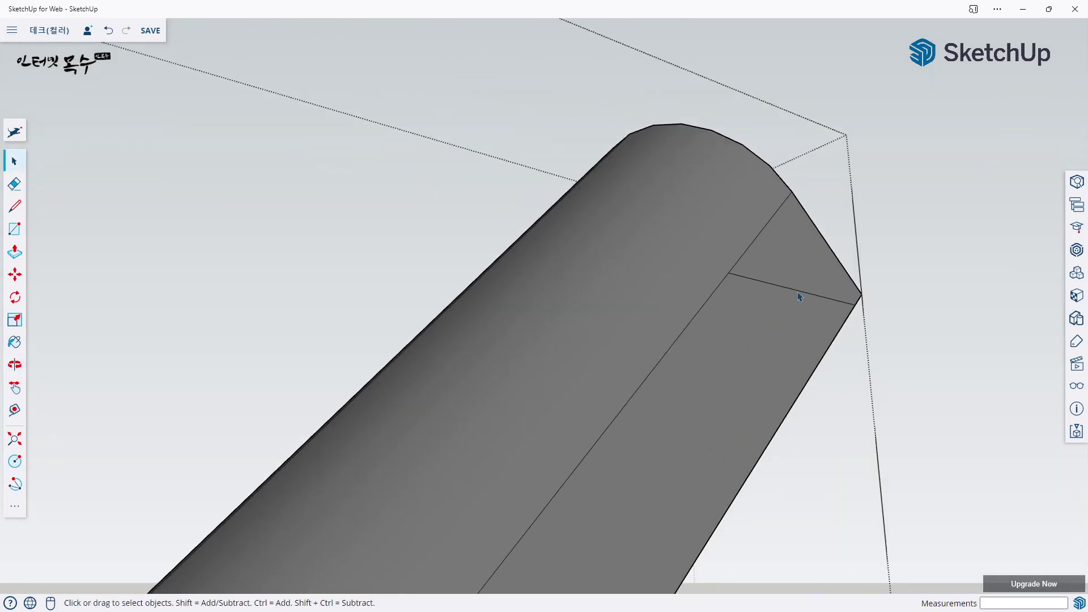
left_click(798, 295)
key("Delete")
mouse_move(872, 342)
middle_mouse_down()
mouse_move(576, 338)
mouse_move(850, 272)
mouse_move(428, 308)
mouse_move(493, 362)
middle_mouse_up()
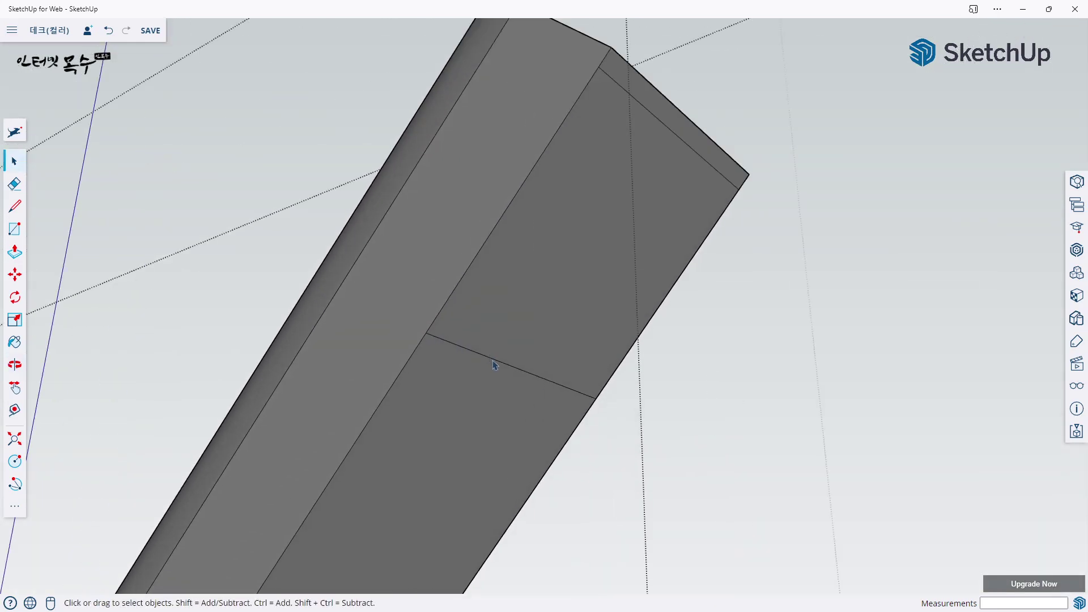
left_click(511, 362)
key("Delete")
left_click(693, 150)
key("Delete")
Step: Look over the cleaned beam, then exit its edit context to show the whole model
scroll(733, 204, "down", 3)
mouse_move(734, 207)
middle_mouse_down()
mouse_move(658, 340)
mouse_move(590, 391)
mouse_move(547, 215)
middle_mouse_up()
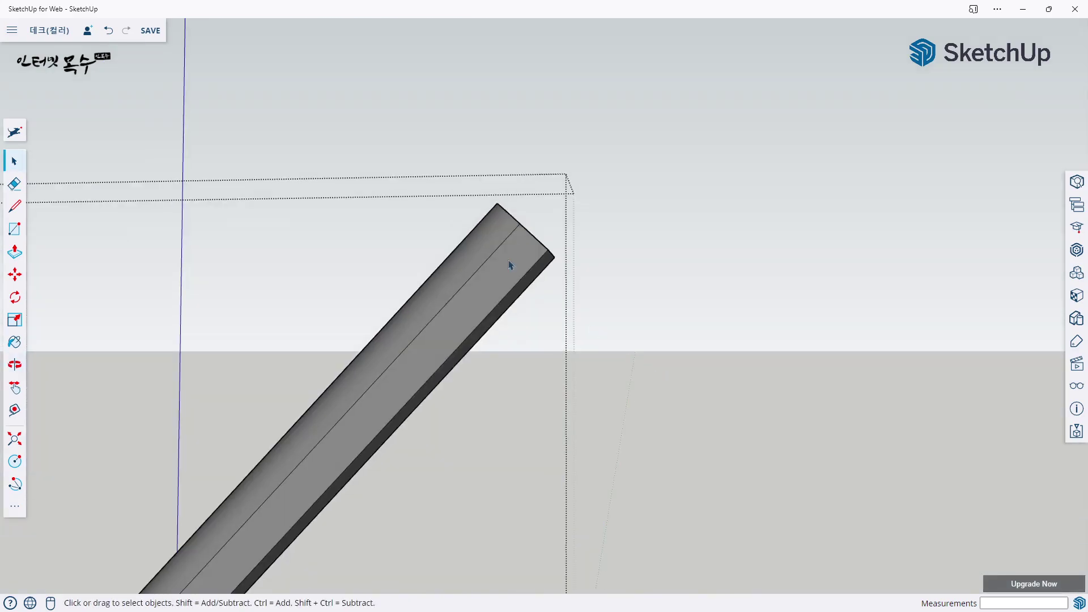
scroll(515, 232, "up", 3)
scroll(423, 315, "up", 2)
scroll(493, 266, "down", 2)
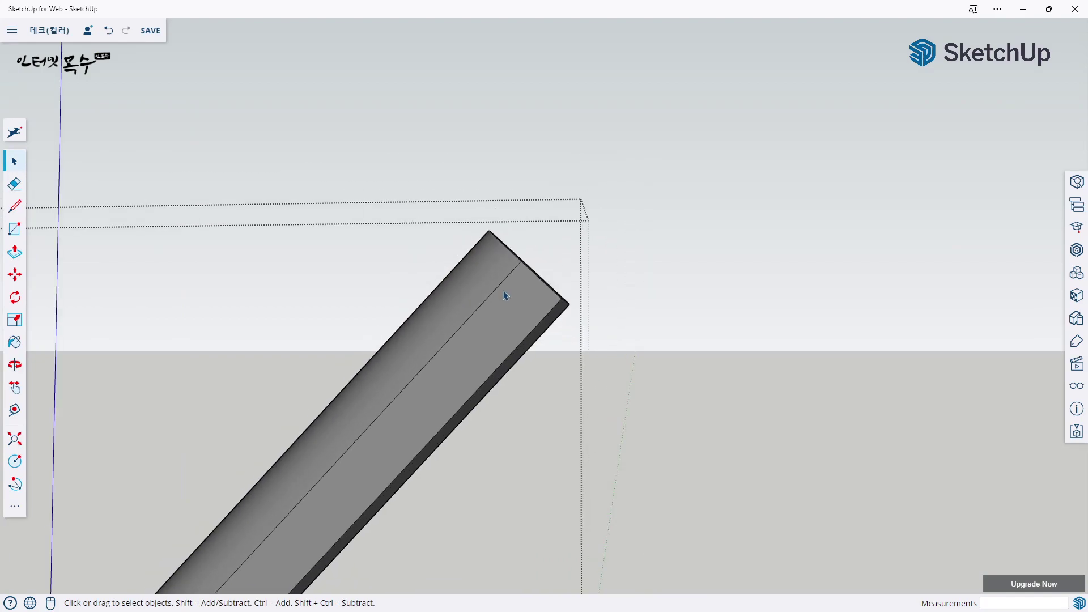
mouse_move(505, 296)
middle_mouse_down()
mouse_move(627, 287)
mouse_move(636, 210)
middle_mouse_up()
middle_click_drag(644, 287, 568, 290)
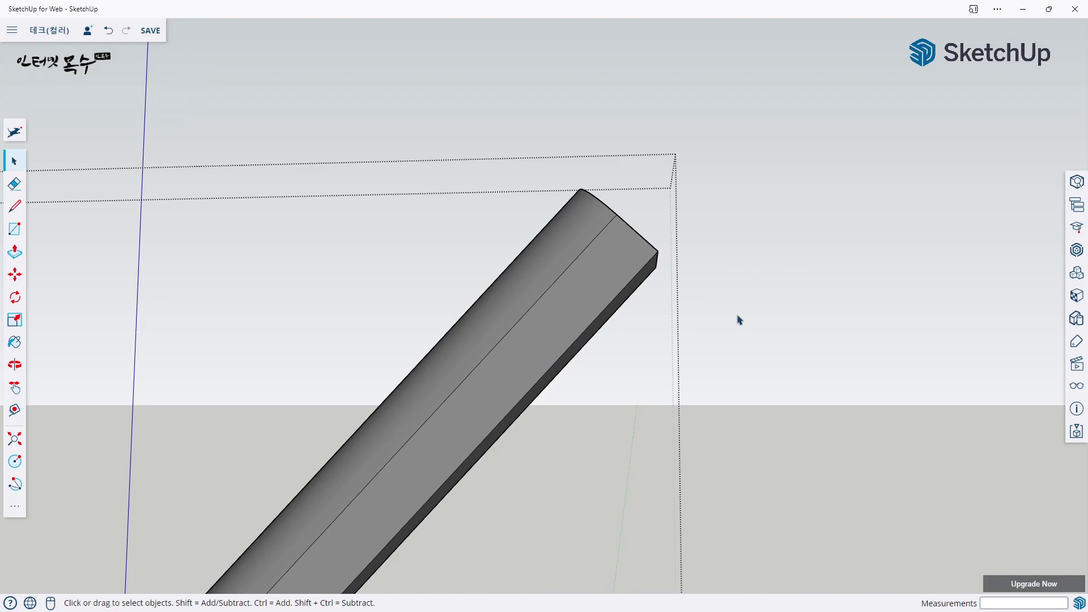
left_click(825, 228)
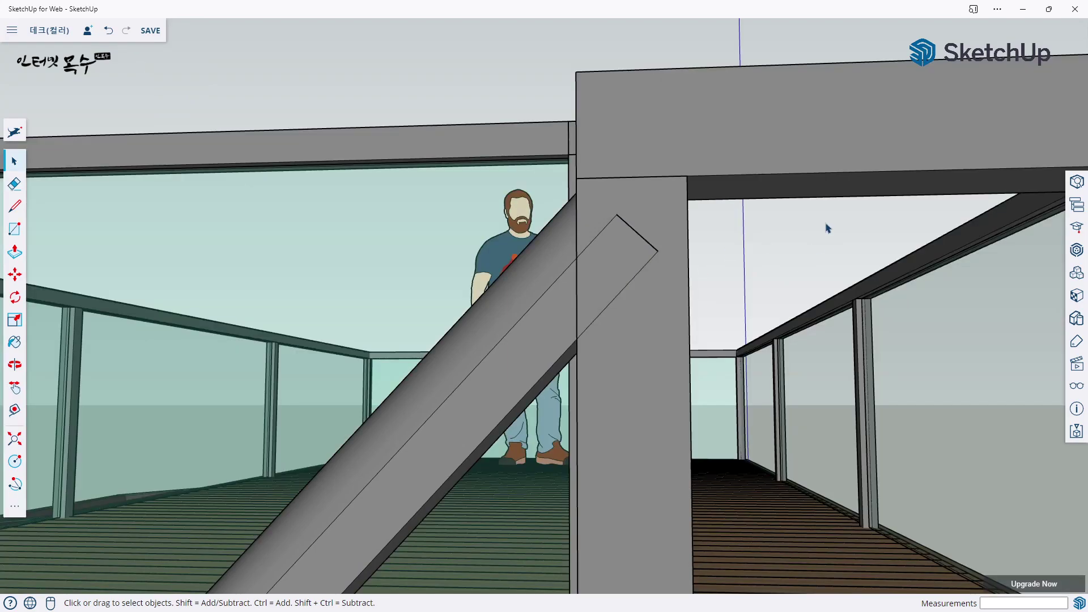
Step: Open the diagonal beam for editing near the column, with the rest of the model faded
mouse_move(596, 251)
middle_mouse_down()
mouse_move(675, 255)
mouse_move(612, 296)
mouse_move(746, 257)
mouse_move(617, 291)
mouse_move(602, 376)
middle_mouse_up()
scroll(664, 263, "up", 2)
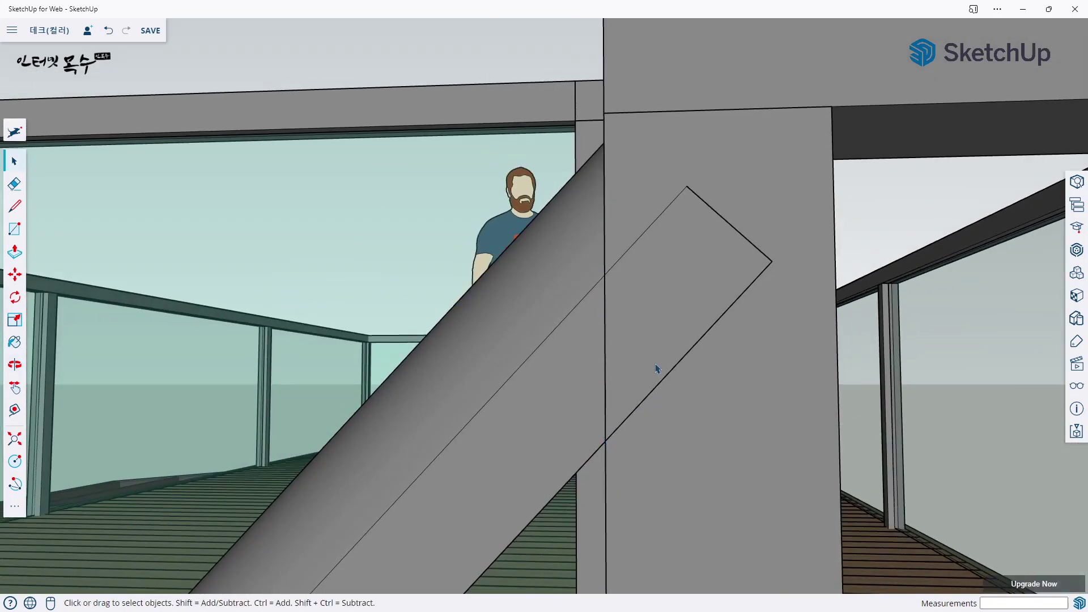
double_click(575, 389)
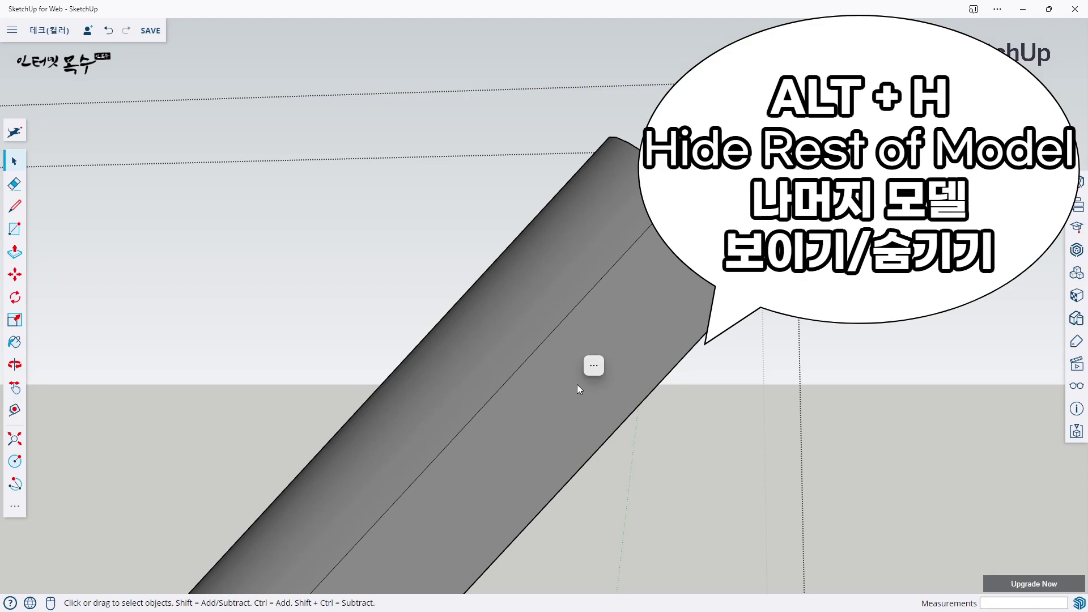
key("alt+h")
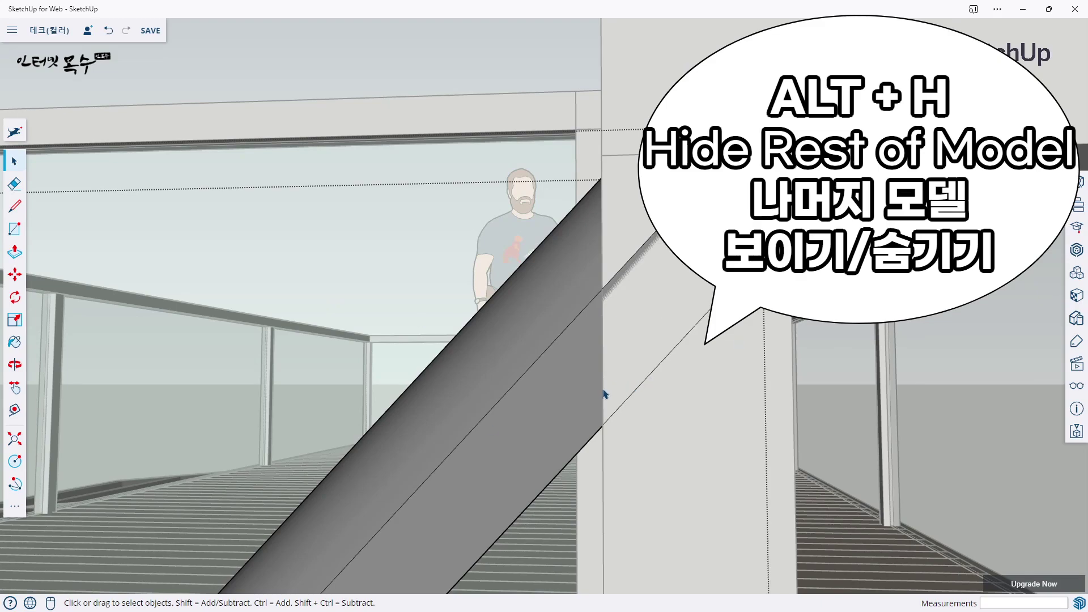
Step: Select the beam's lower flat face past the column
mouse_move(605, 394)
middle_mouse_down()
mouse_move(675, 377)
mouse_move(646, 388)
middle_mouse_up()
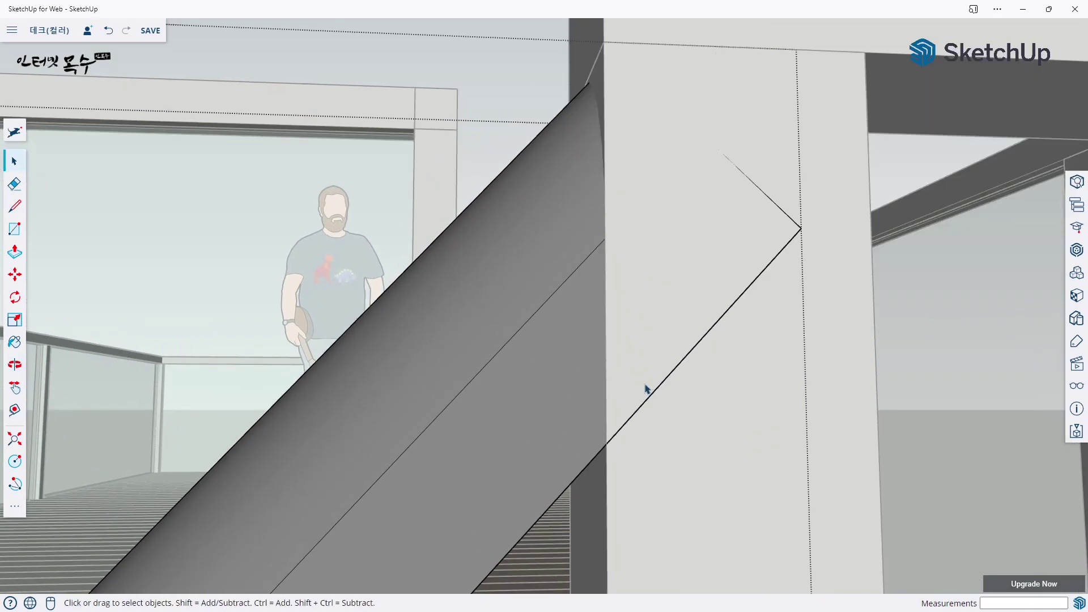
key("l")
key("space")
left_click(569, 405)
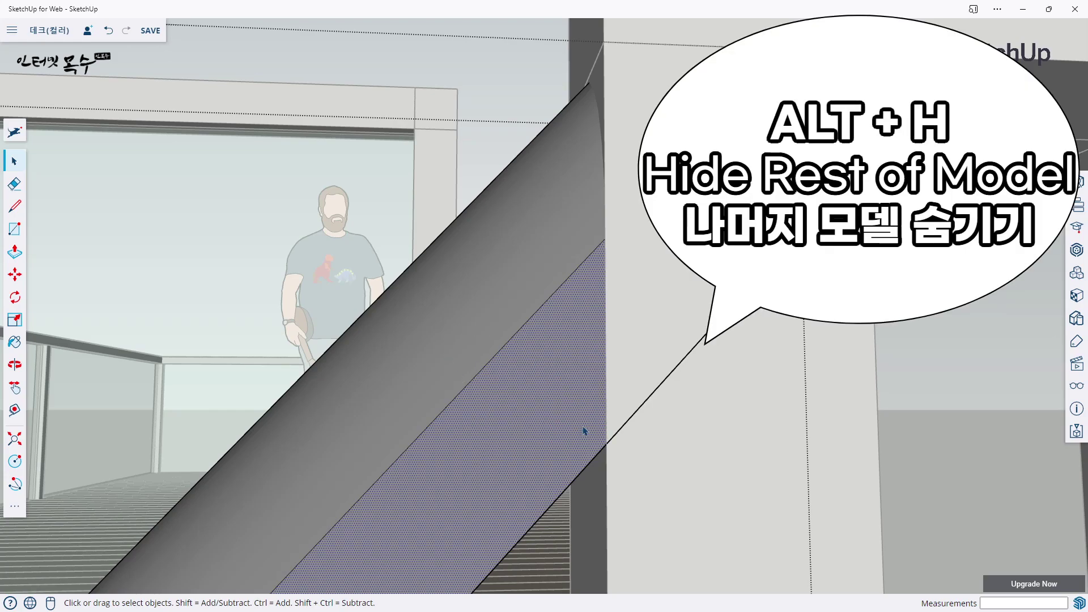
Step: Hide everything except the beam and orbit to its end
key("l")
left_click(606, 444)
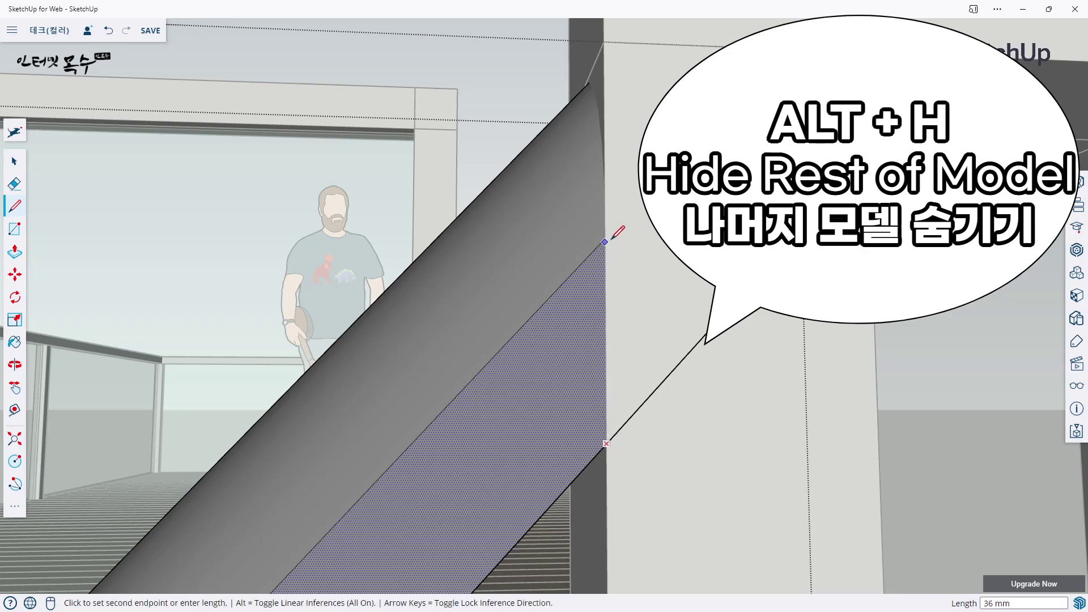
key("Escape")
key("space")
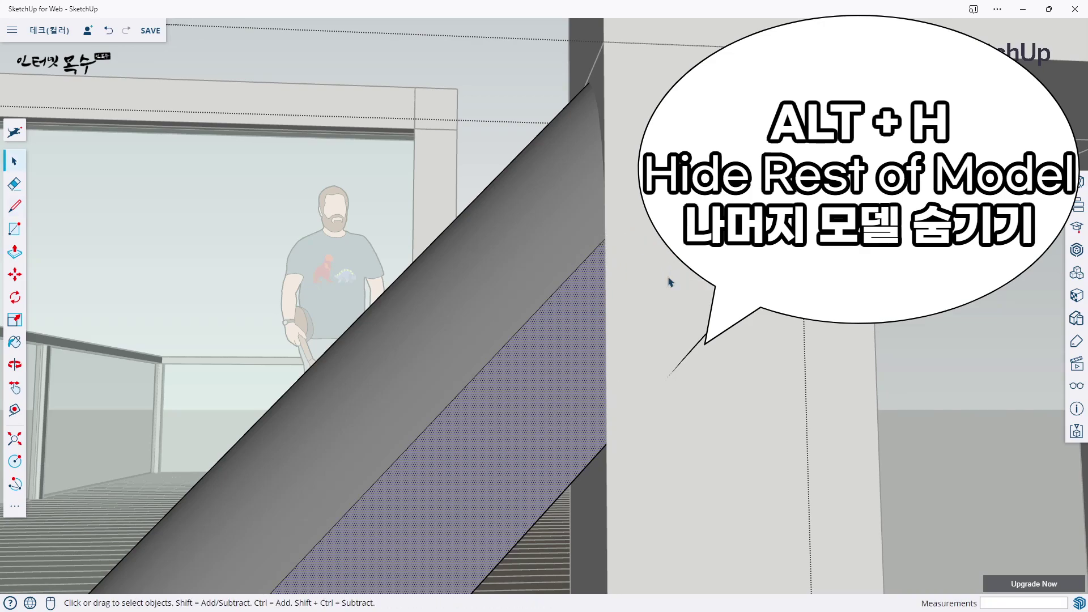
key("alt+h")
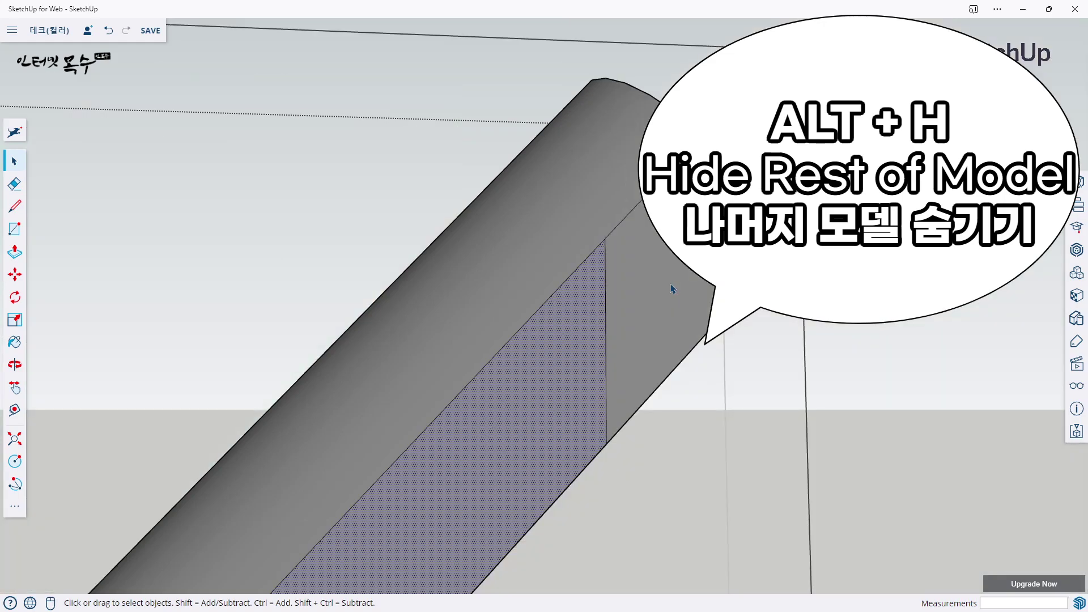
middle_click_drag(662, 295, 588, 167)
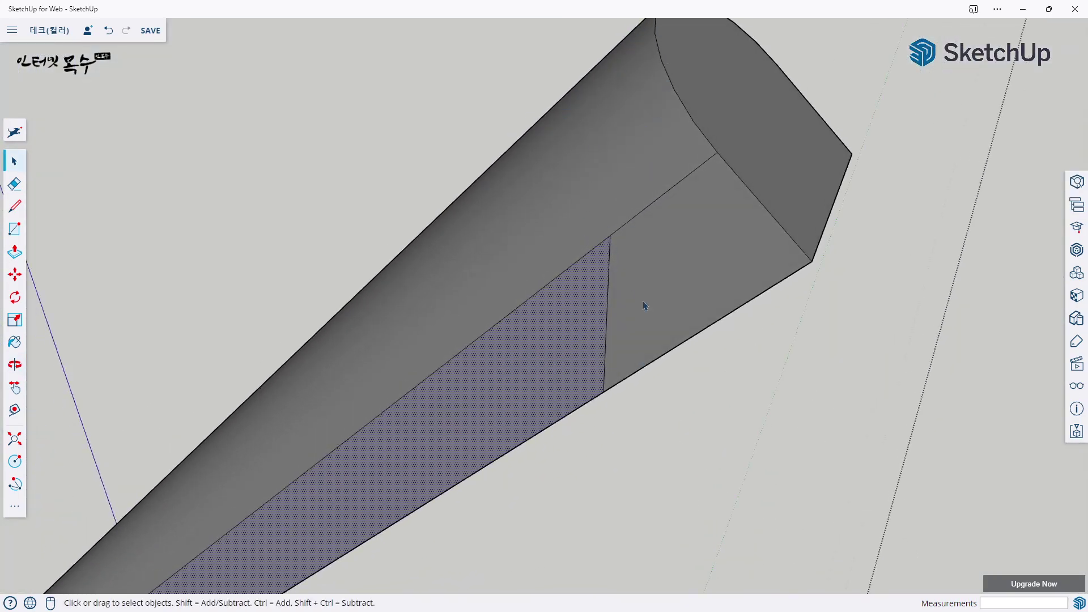
mouse_move(651, 305)
middle_mouse_down()
mouse_move(559, 246)
mouse_move(688, 288)
middle_mouse_up()
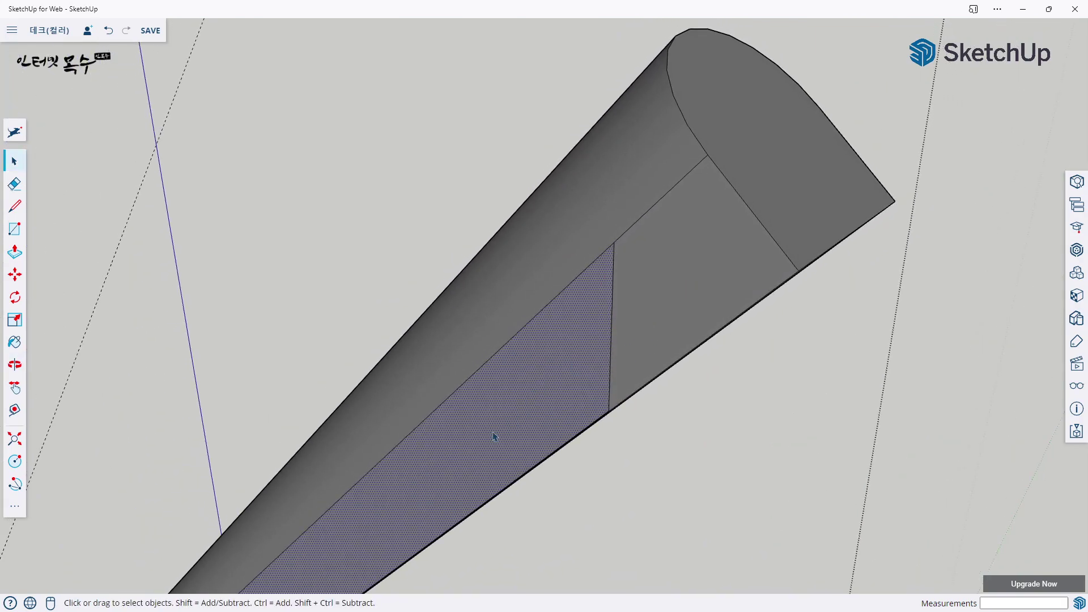
Step: Push the short flat face near the beam end out 50 mm
left_click(706, 274)
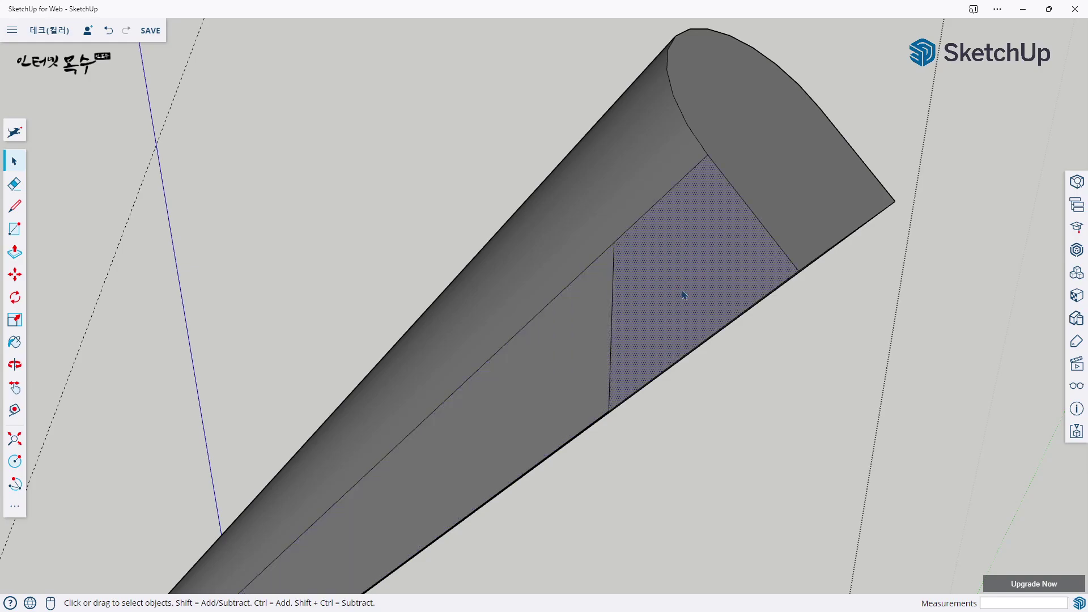
key("p")
left_click(664, 300)
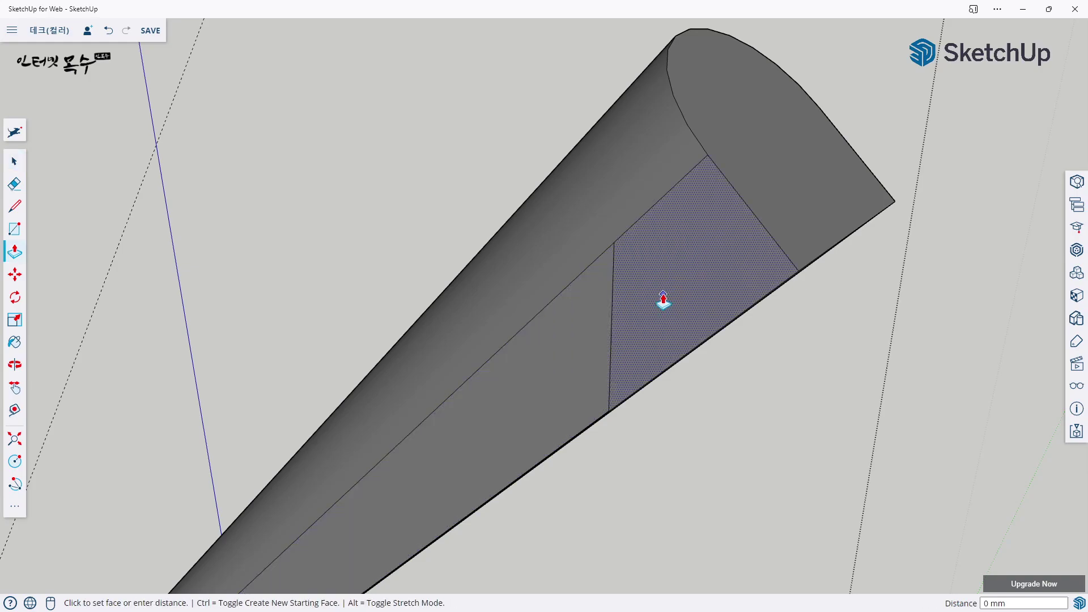
key("Escape")
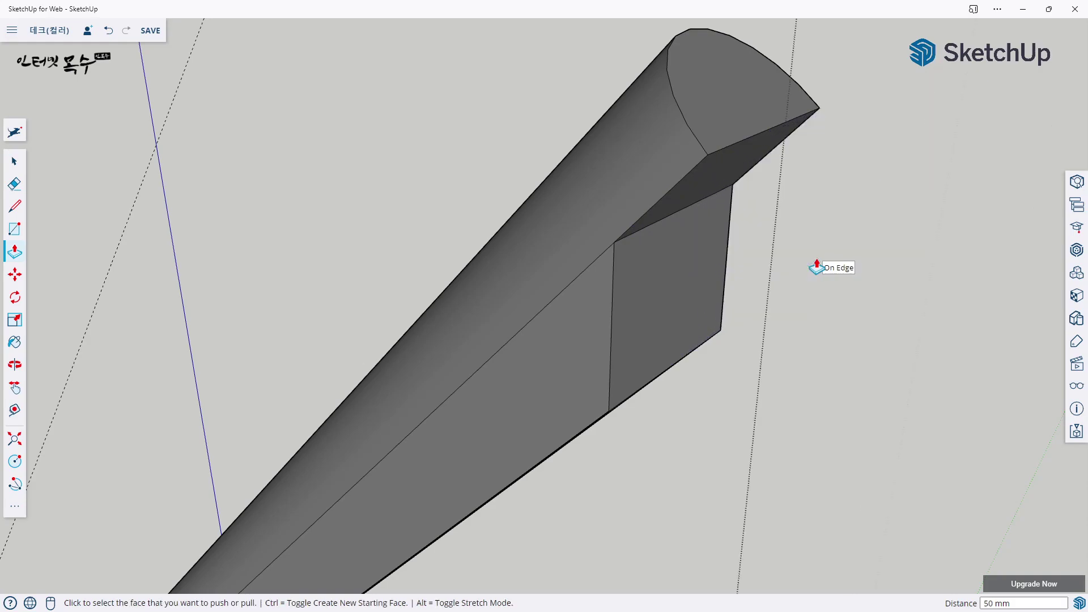
mouse_move(806, 250)
middle_mouse_down()
mouse_move(741, 280)
mouse_move(643, 212)
mouse_move(782, 260)
middle_mouse_up()
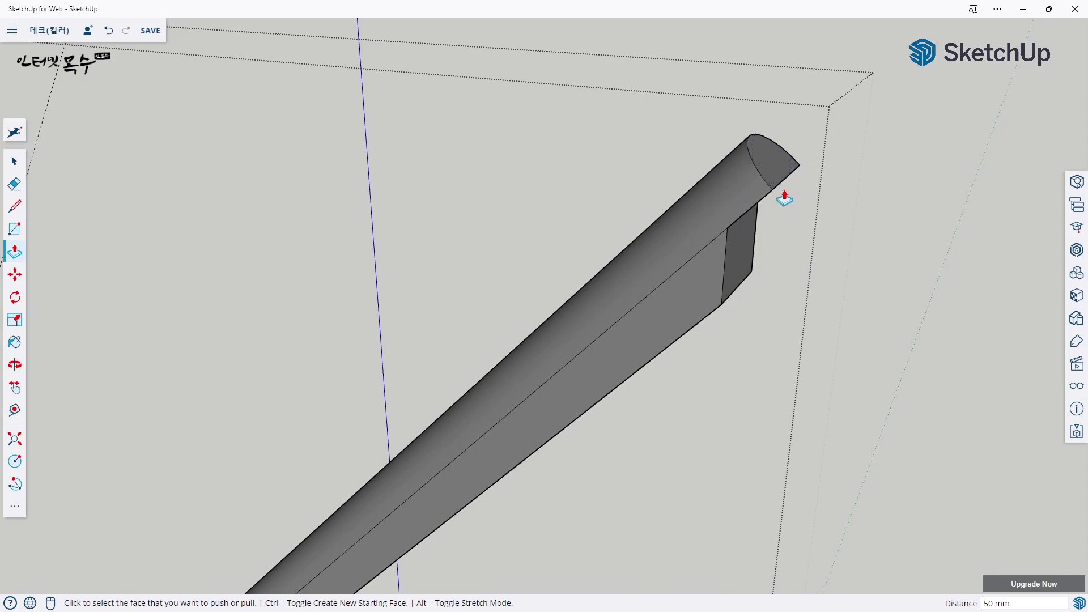
scroll(782, 268, "up", 5)
scroll(781, 268, "down", 3)
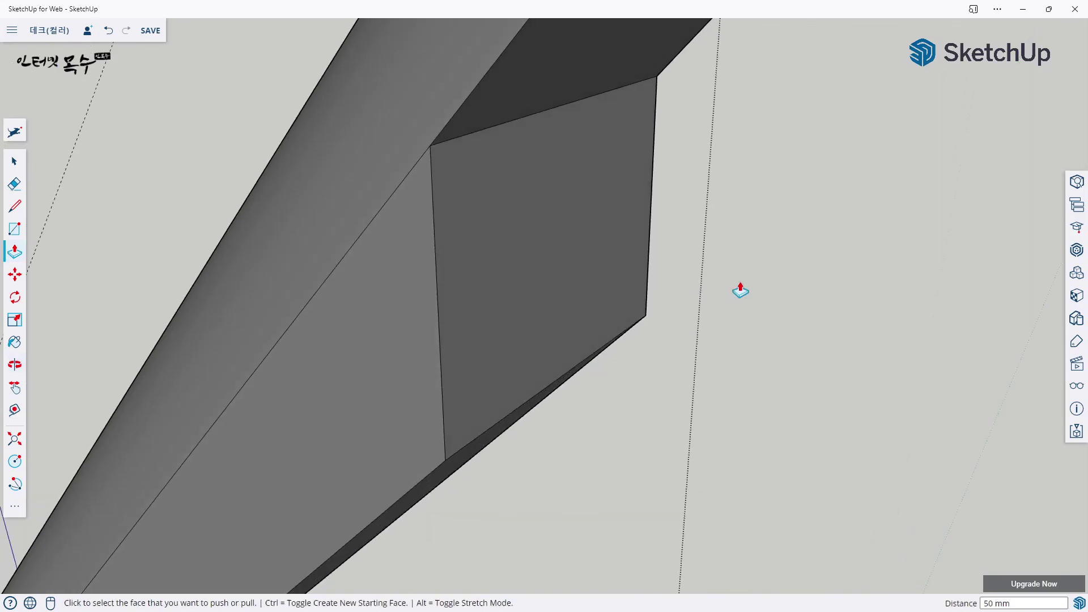
scroll(741, 287, "down", 5)
mouse_move(688, 298)
middle_mouse_down()
mouse_move(822, 340)
mouse_move(641, 341)
mouse_move(716, 323)
mouse_move(709, 333)
middle_mouse_up()
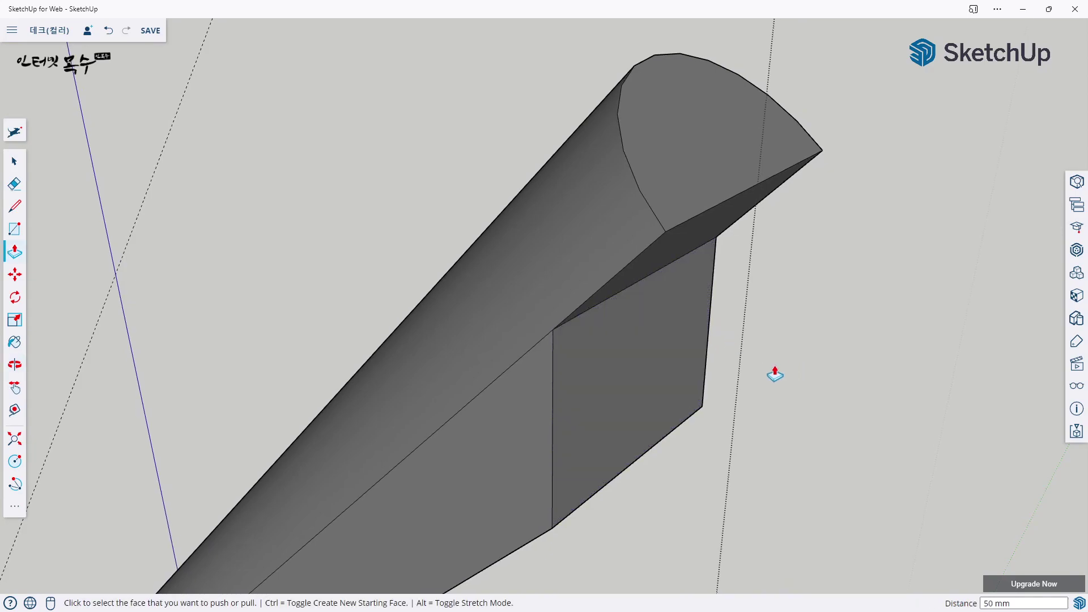
key("space")
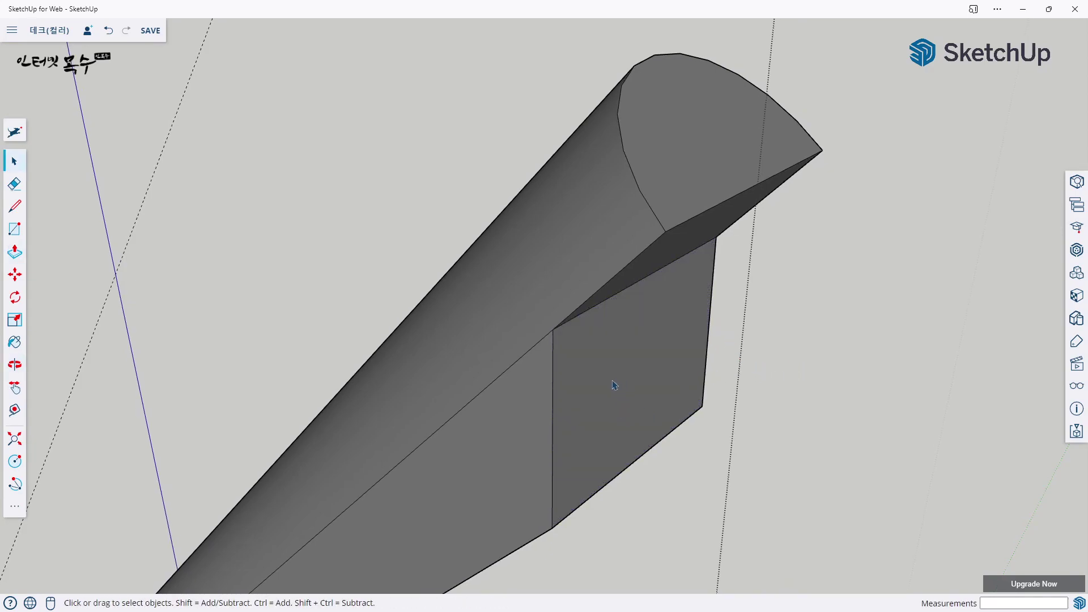
Step: Copy the extruded block's side face onto the rounded beam end
left_click(666, 392)
key("m")
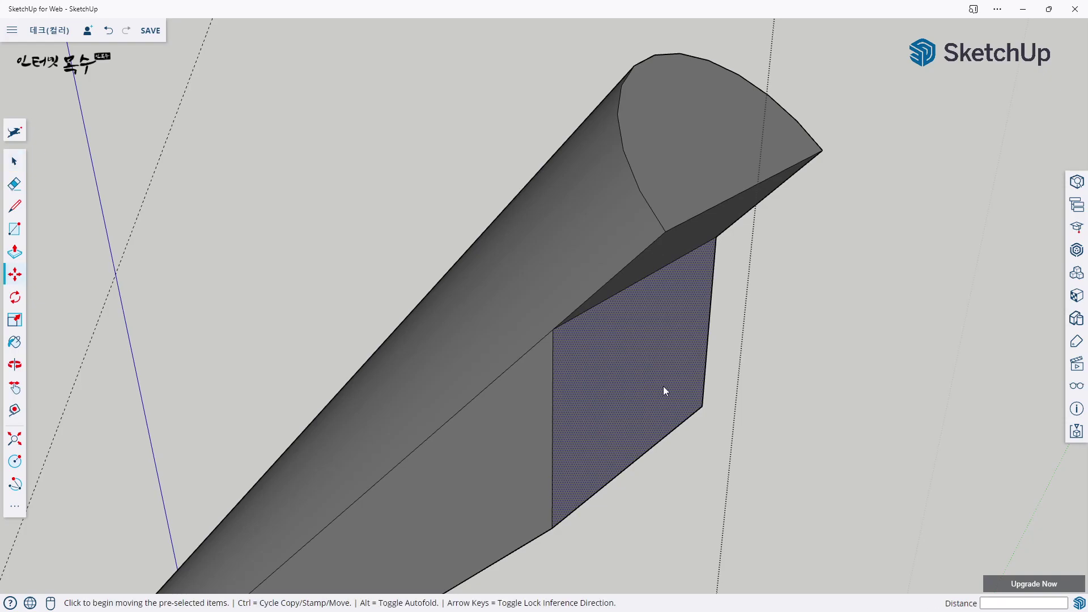
key("ctrl")
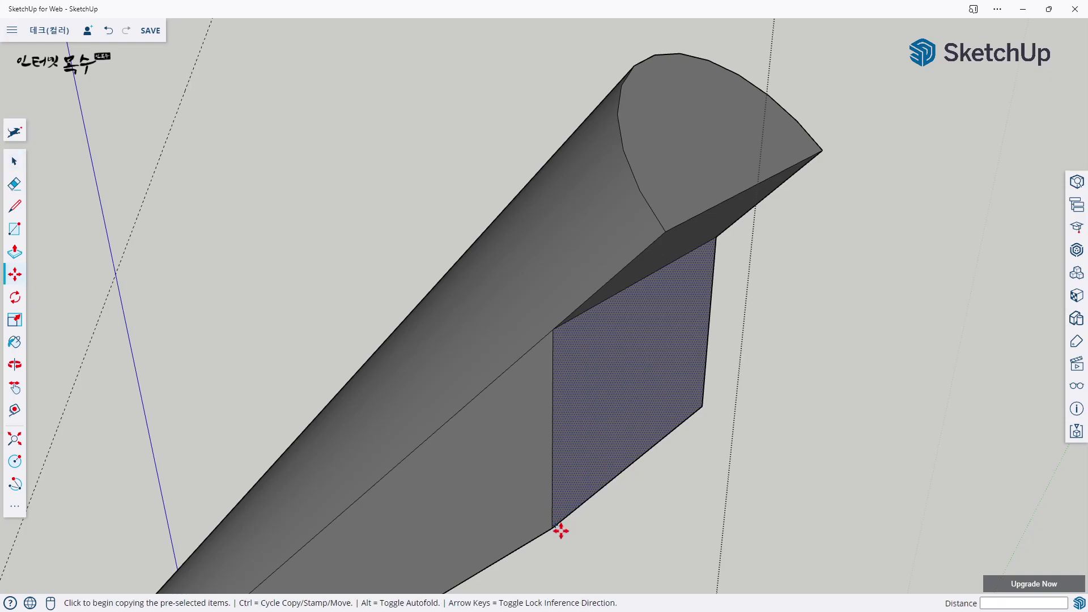
left_click(552, 528)
left_click(555, 329)
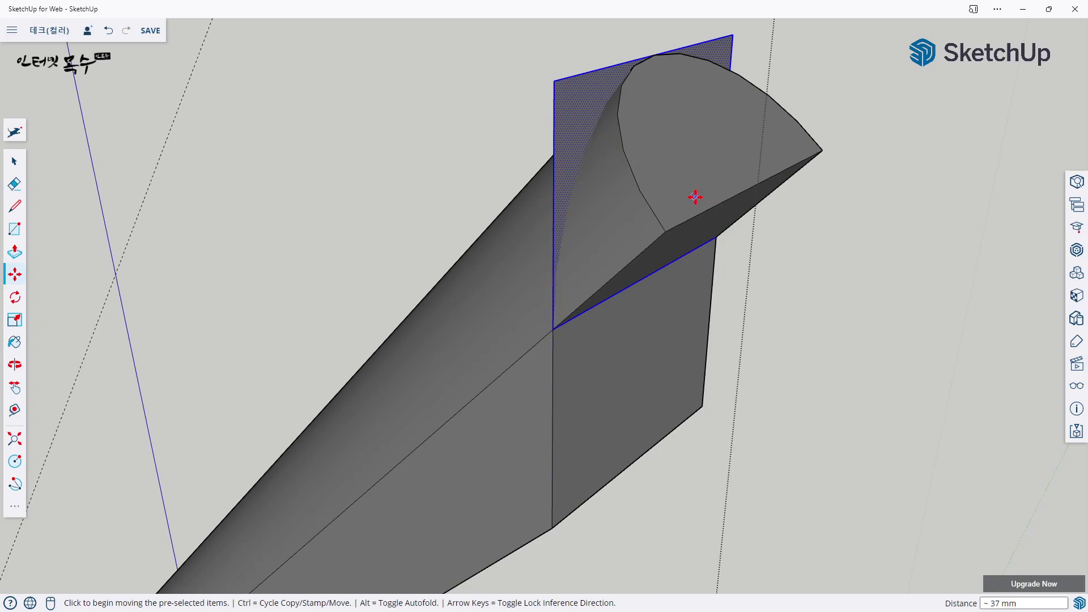
scroll(697, 200, "down", 1)
mouse_move(698, 200)
middle_mouse_down()
mouse_move(427, 343)
mouse_move(509, 359)
middle_mouse_up()
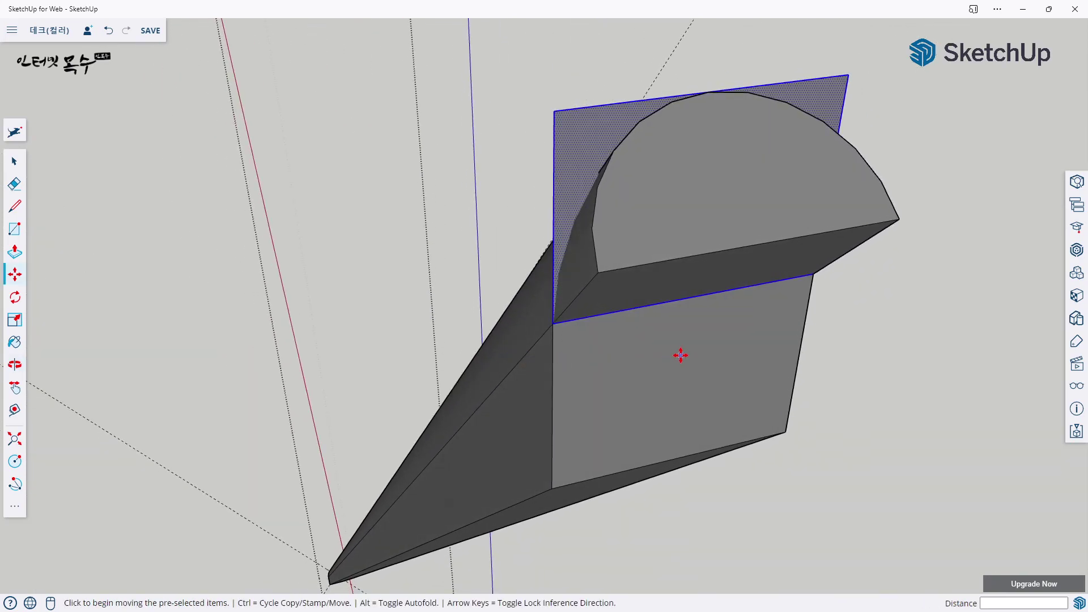
Step: Delete the edge beneath the half-round end profile
key("space")
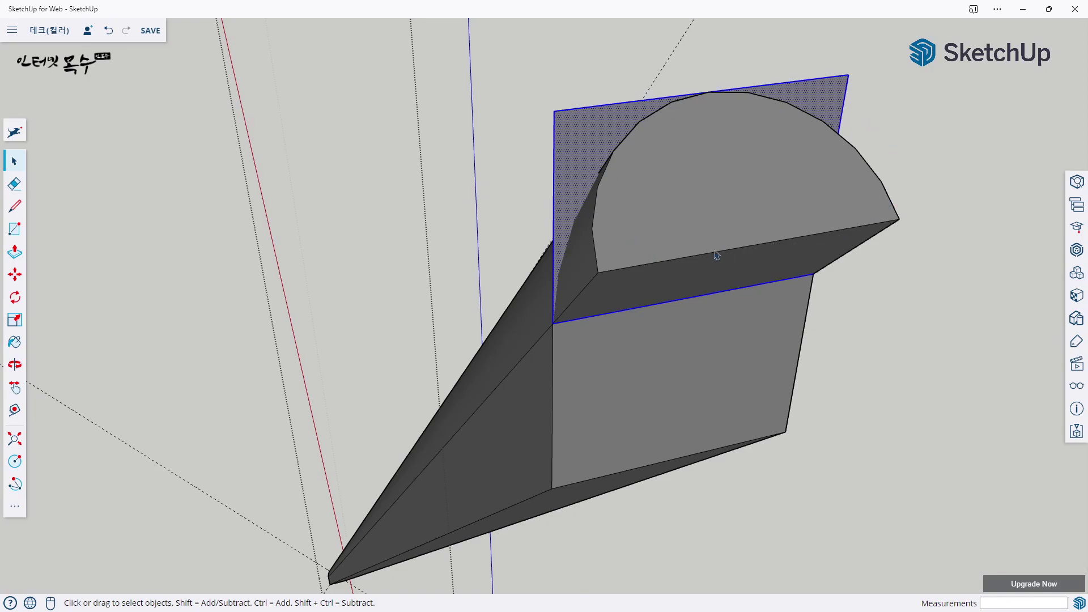
left_click(775, 249)
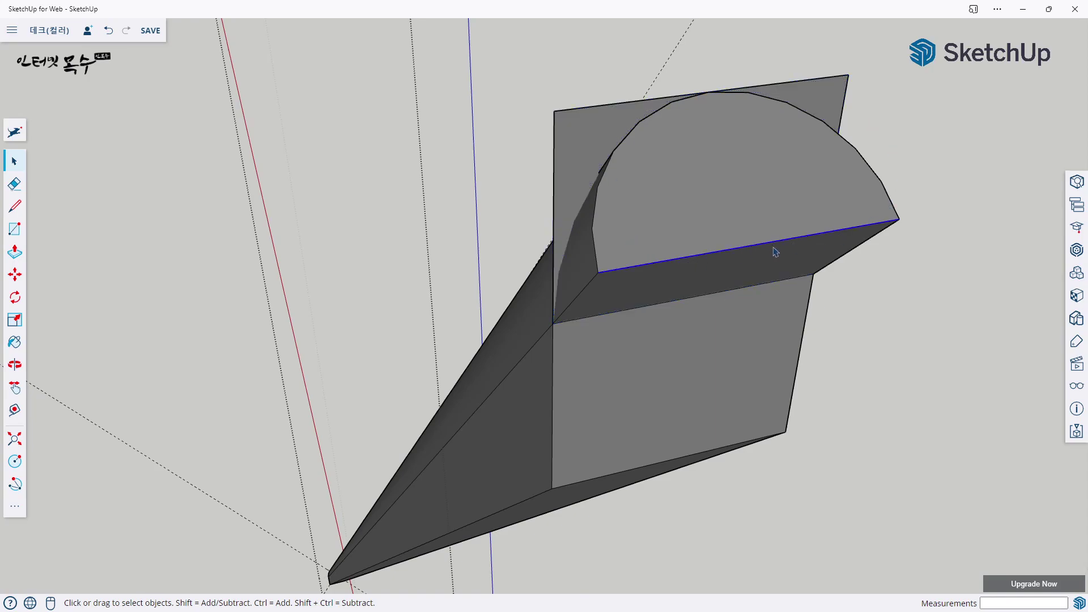
key("Delete")
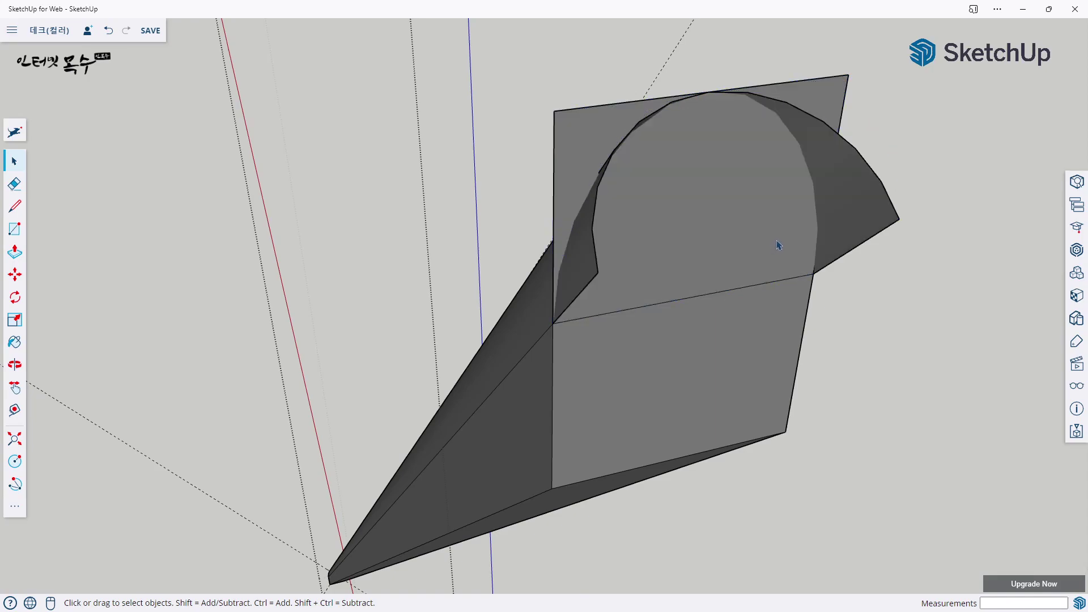
mouse_move(749, 244)
middle_mouse_down()
mouse_move(724, 235)
mouse_move(556, 261)
middle_mouse_up()
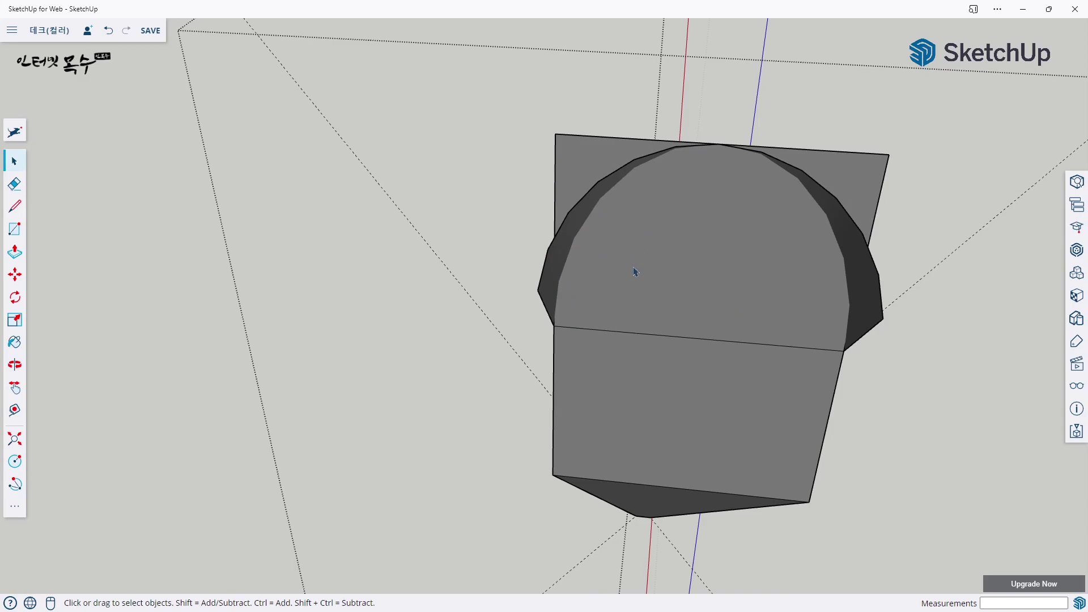
Step: Select the half-round and front end faces, then orbit around the trimmed end
left_click(663, 256)
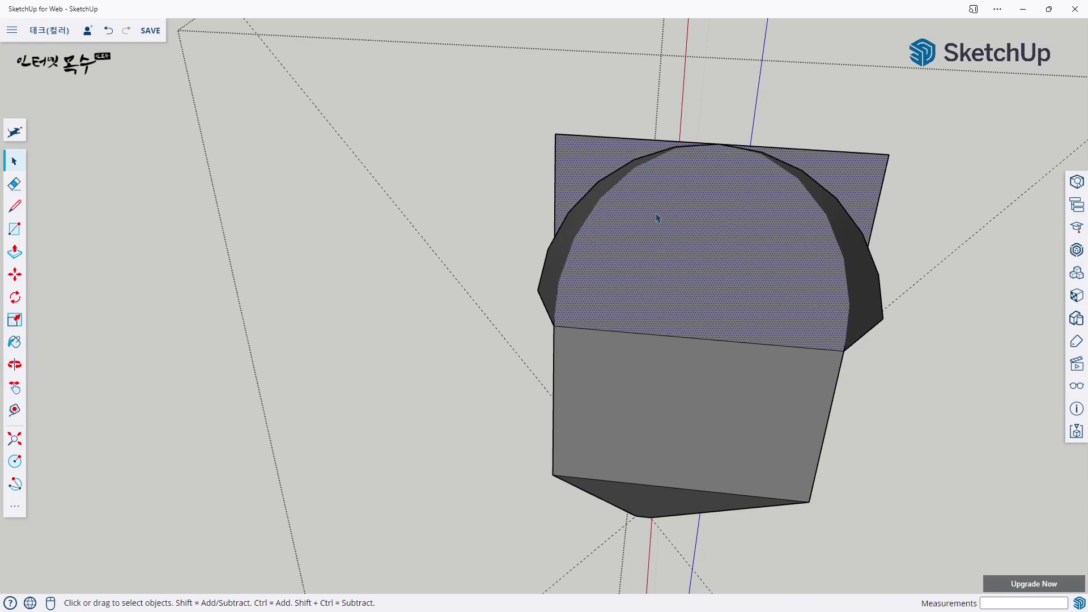
left_click(727, 369)
left_click(726, 274)
scroll(703, 188, "up", 1)
scroll(689, 193, "up", 1)
scroll(686, 201, "up", 1)
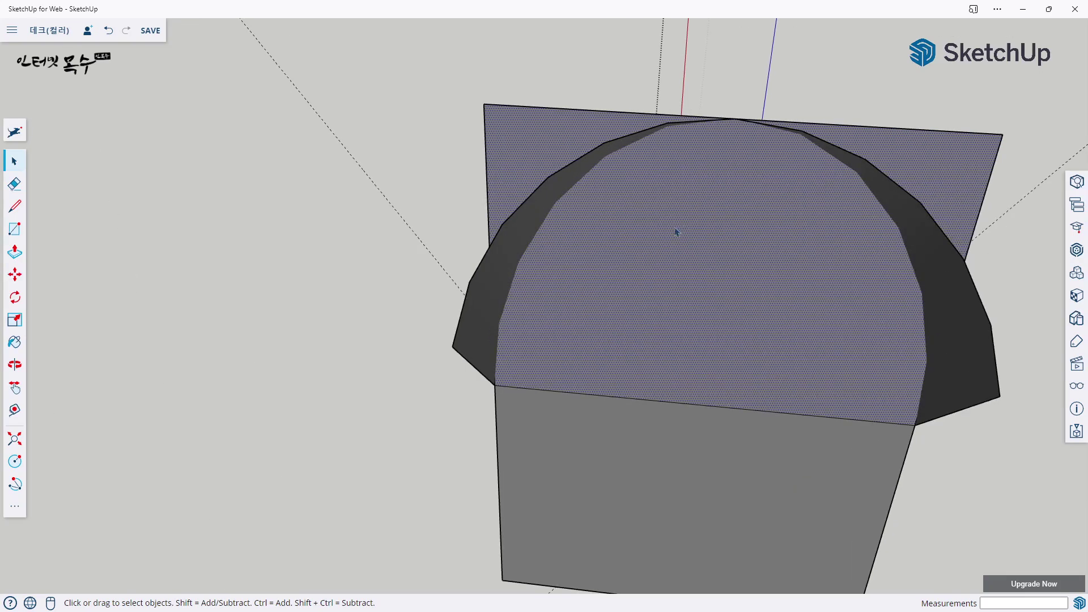
middle_click_drag(676, 231, 501, 269)
mouse_move(558, 332)
middle_mouse_down()
mouse_move(655, 333)
mouse_move(722, 294)
mouse_move(847, 314)
middle_mouse_up()
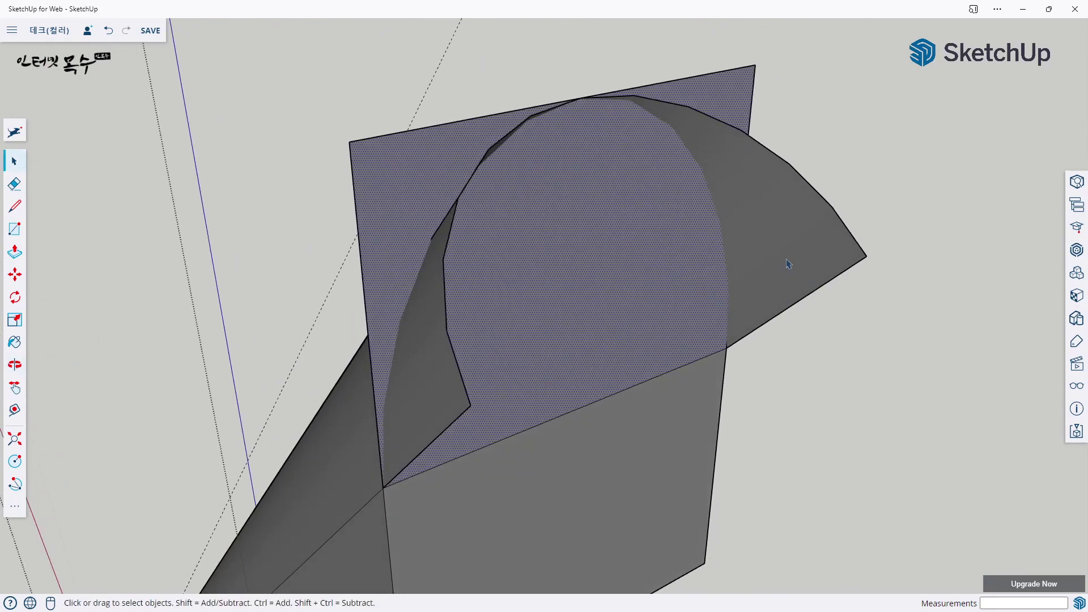
Step: Delete the curved face and its edges on the cutting plane, then inspect the prism's tip
left_click(725, 198)
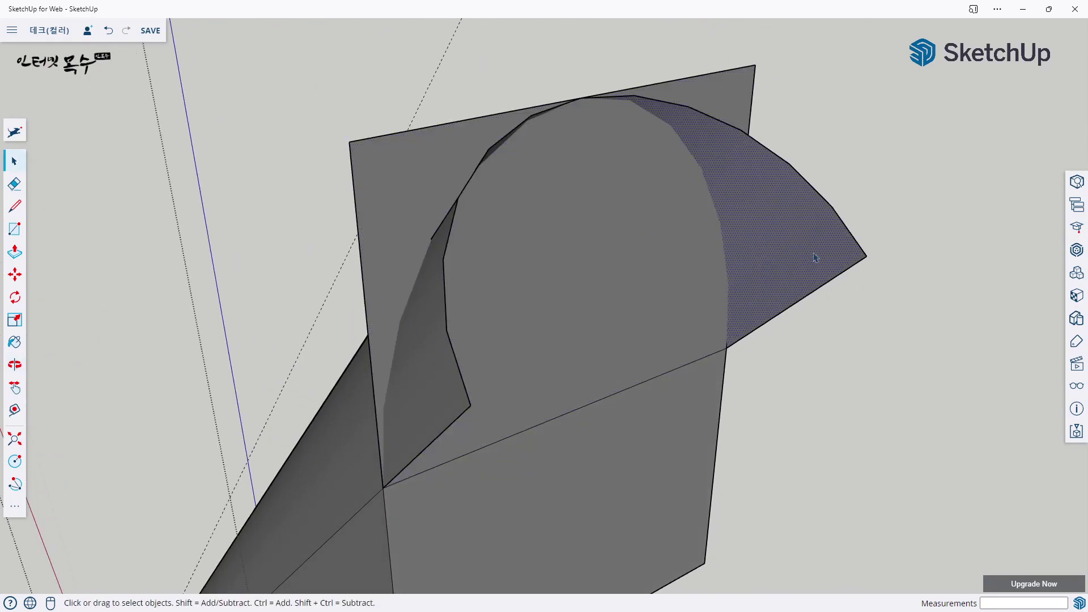
left_click_drag(890, 274, 835, 227)
key("Delete")
scroll(848, 270, "down", 5)
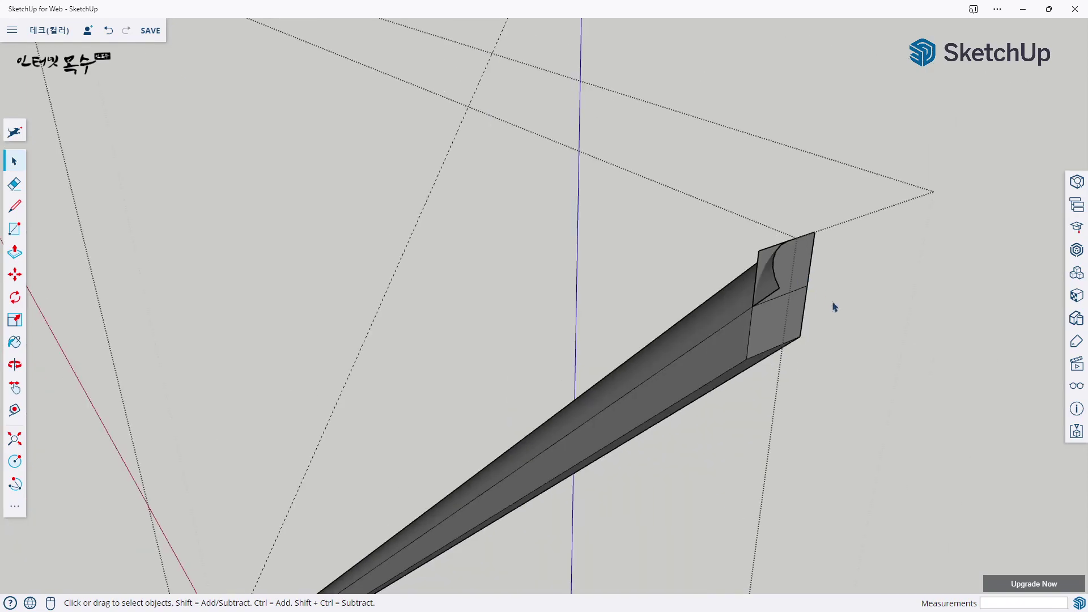
mouse_move(834, 306)
middle_mouse_down()
mouse_move(699, 291)
mouse_move(159, 369)
mouse_move(376, 360)
mouse_move(491, 372)
mouse_move(595, 348)
mouse_move(611, 380)
middle_mouse_up()
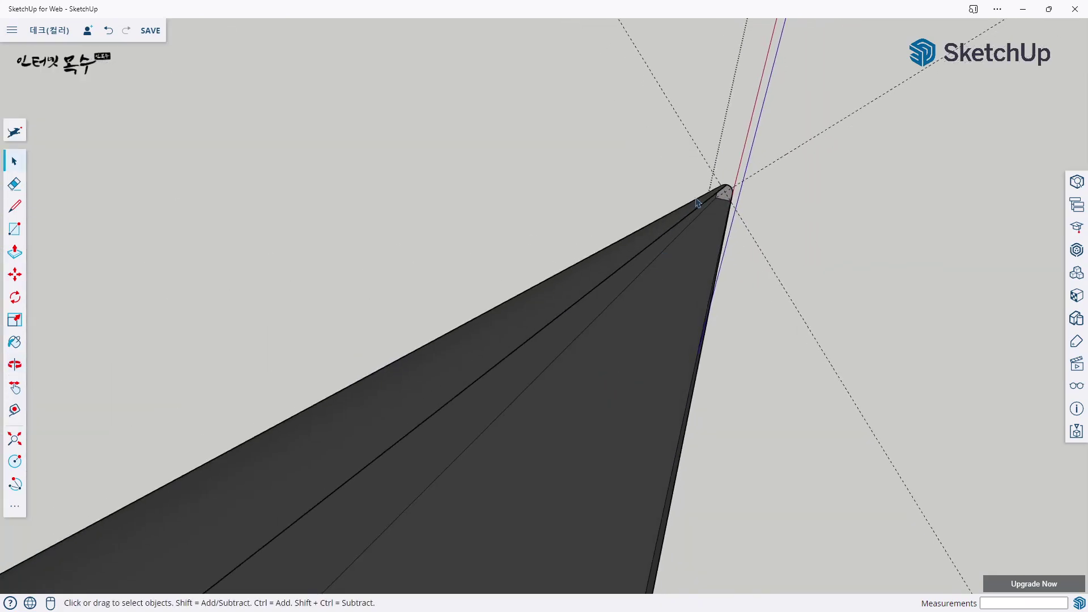
scroll(728, 191, "up", 2)
scroll(730, 198, "up", 4)
scroll(730, 203, "up", 2)
Step: Restore the deleted curved face on the handrail's rounded end with undo
scroll(730, 203, "down", 3)
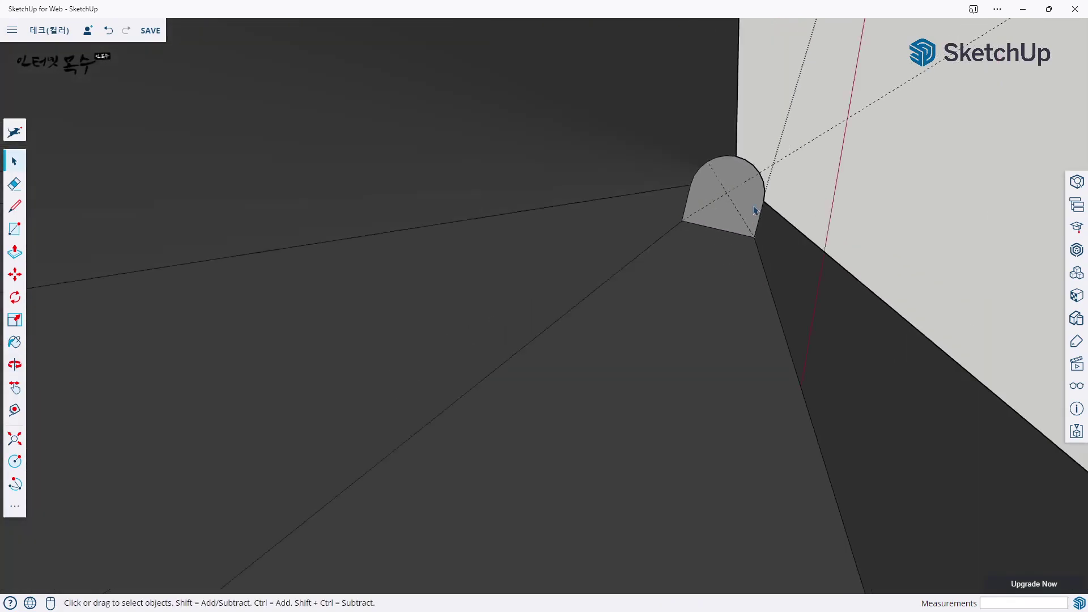
mouse_move(756, 211)
middle_mouse_down()
mouse_move(760, 238)
mouse_move(741, 274)
mouse_move(649, 208)
mouse_move(561, 377)
middle_mouse_up()
scroll(649, 208, "down", 5)
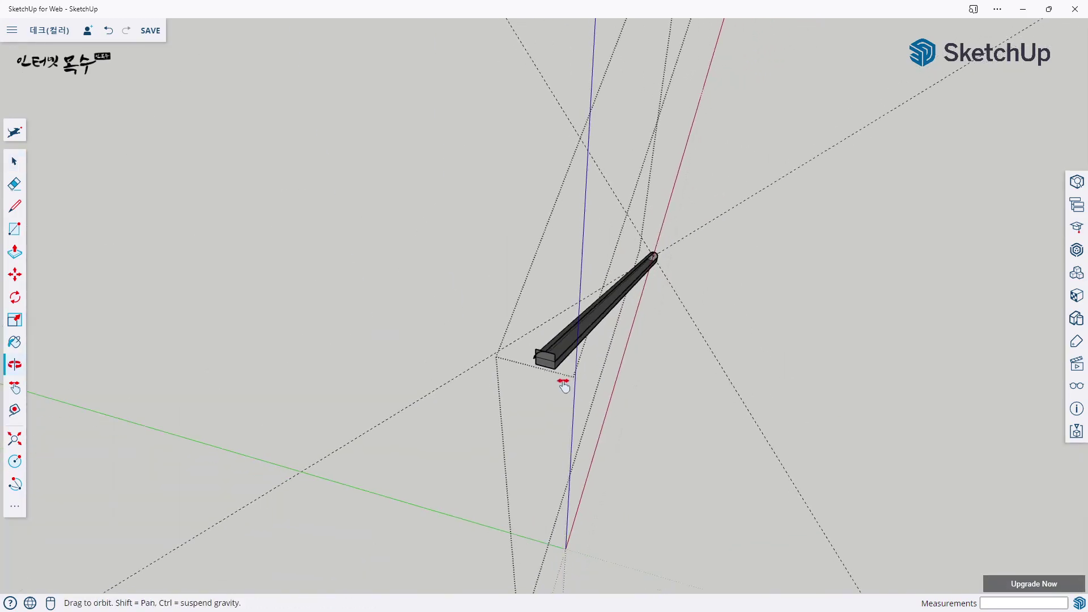
scroll(719, 189, "up", 3)
scroll(725, 290, "up", 3)
scroll(728, 292, "up", 2)
scroll(683, 360, "down", 3)
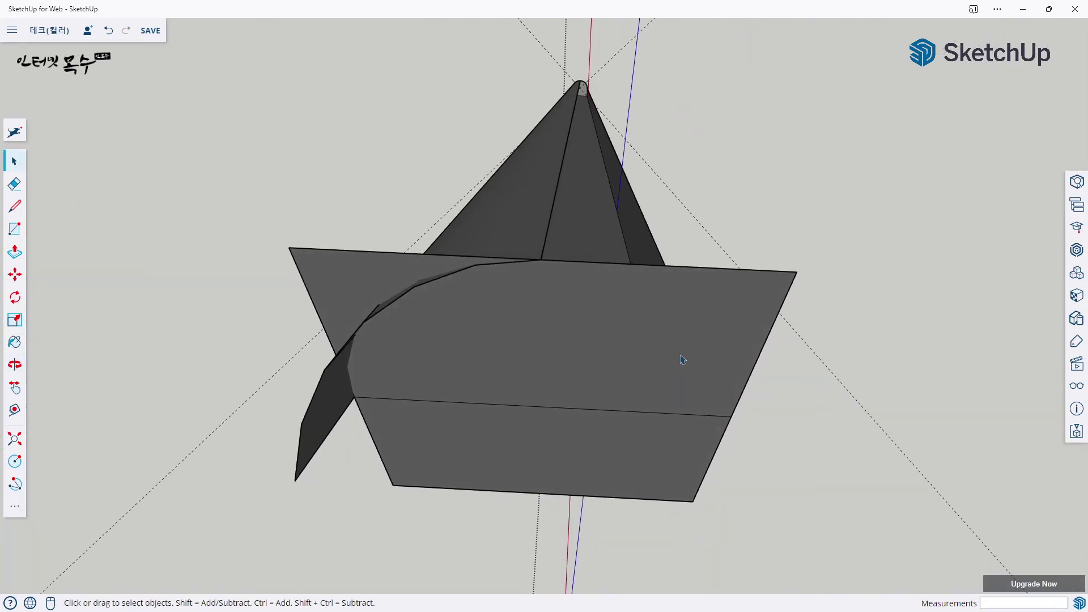
key("ctrl+z")
Step: Turn the view to face the dome-shaped end straight on and select the dome face
mouse_move(709, 354)
middle_mouse_down()
mouse_move(707, 376)
mouse_move(724, 364)
mouse_move(709, 251)
mouse_move(705, 396)
mouse_move(651, 309)
middle_mouse_up()
scroll(559, 323, "up", 2)
scroll(620, 372, "up", 3)
mouse_move(620, 372)
middle_mouse_down()
mouse_move(510, 280)
mouse_move(358, 377)
mouse_move(340, 364)
mouse_move(348, 352)
middle_mouse_up()
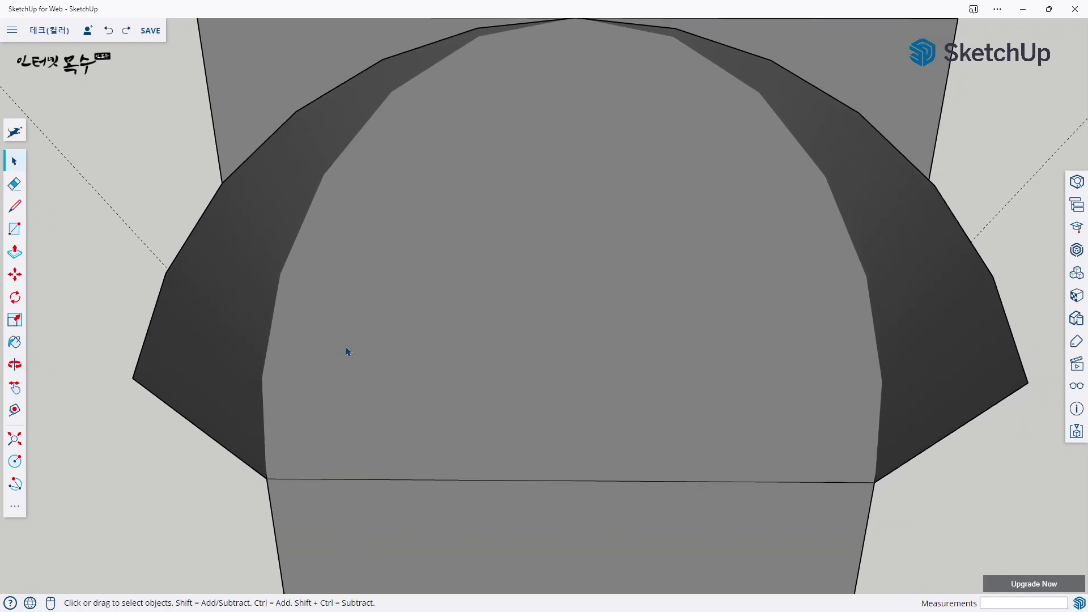
key("l")
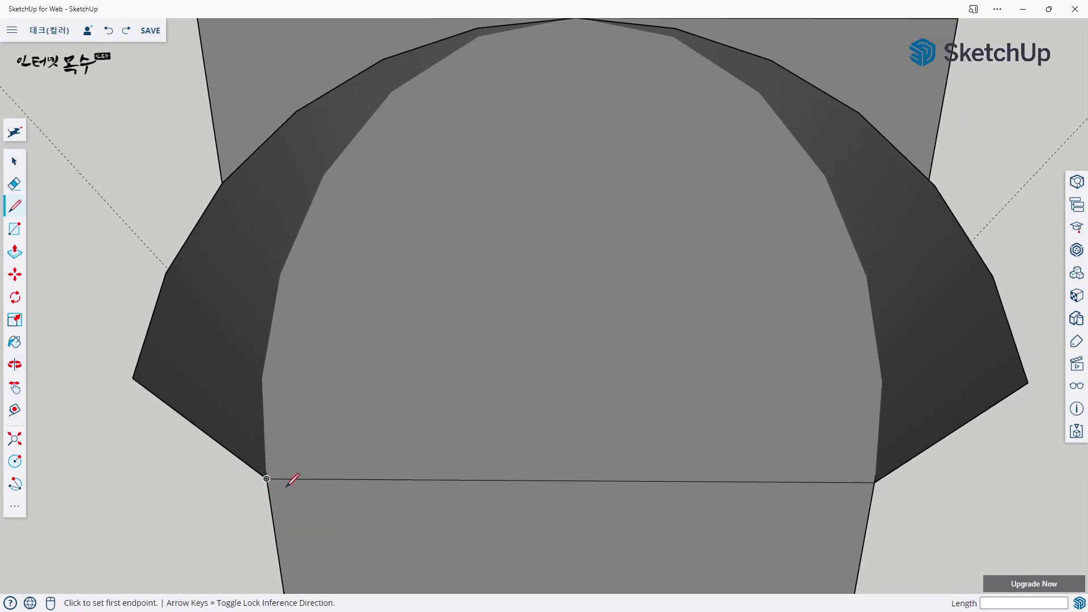
scroll(347, 459, "down", 2)
scroll(347, 459, "down", 1)
middle_click_drag(397, 445, 444, 320, "shift")
key("space")
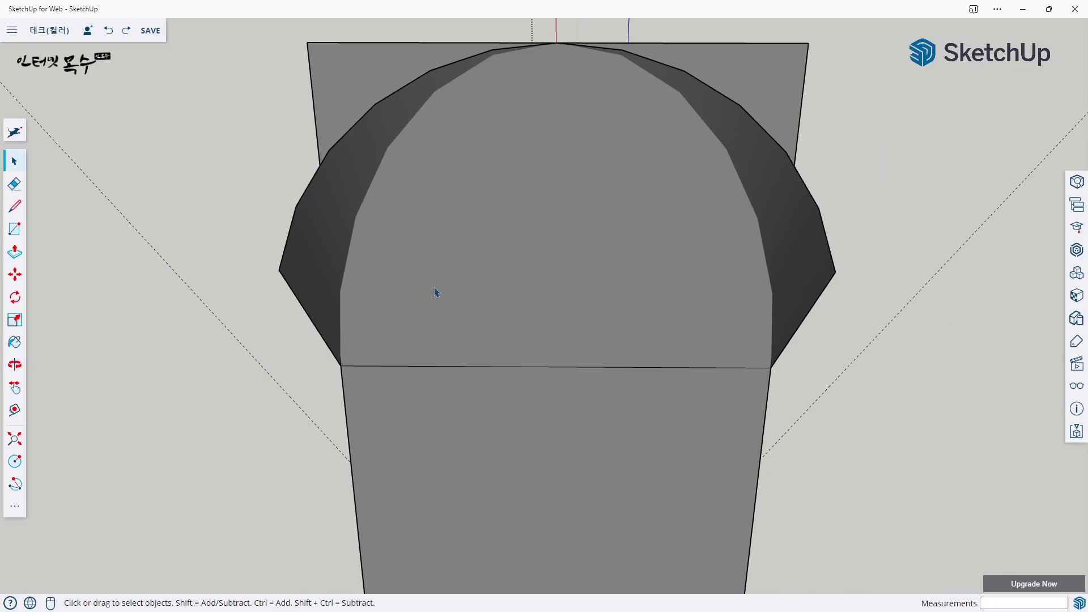
left_click(436, 289)
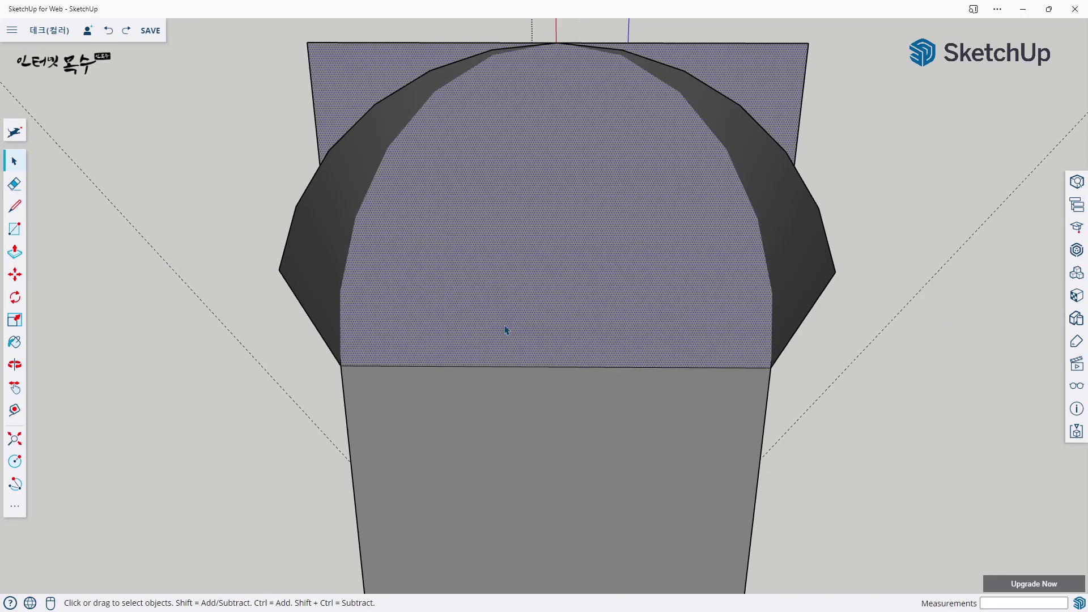
Step: Draw a line from the dome face's lower-left corner to the arch intersection, then further up the arch
key("l")
scroll(347, 352, "down", 3)
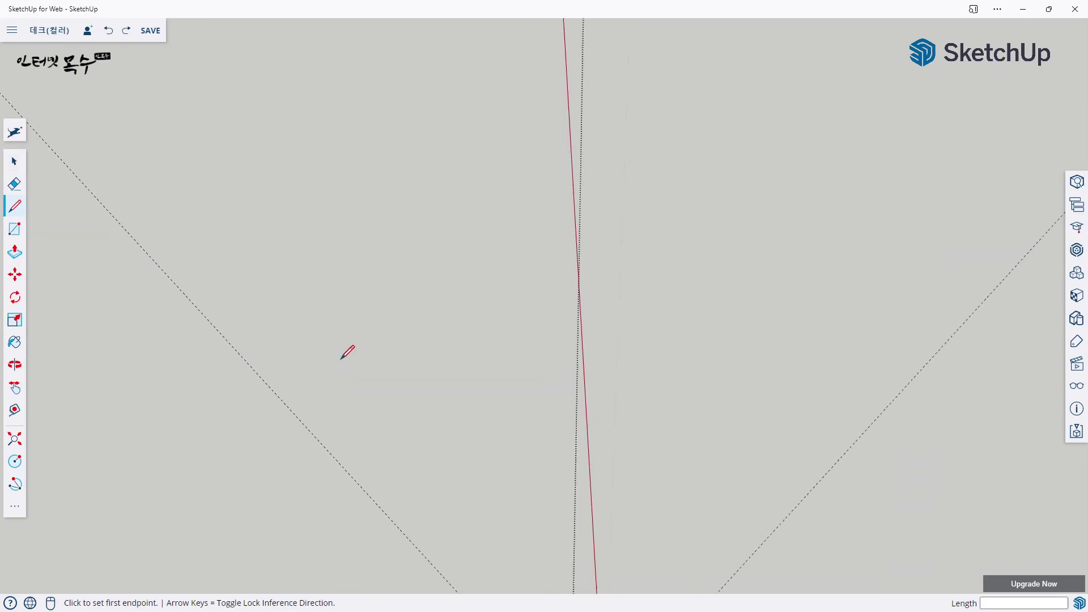
scroll(509, 387, "down", 2)
scroll(567, 366, "up", 1)
scroll(499, 376, "up", 2)
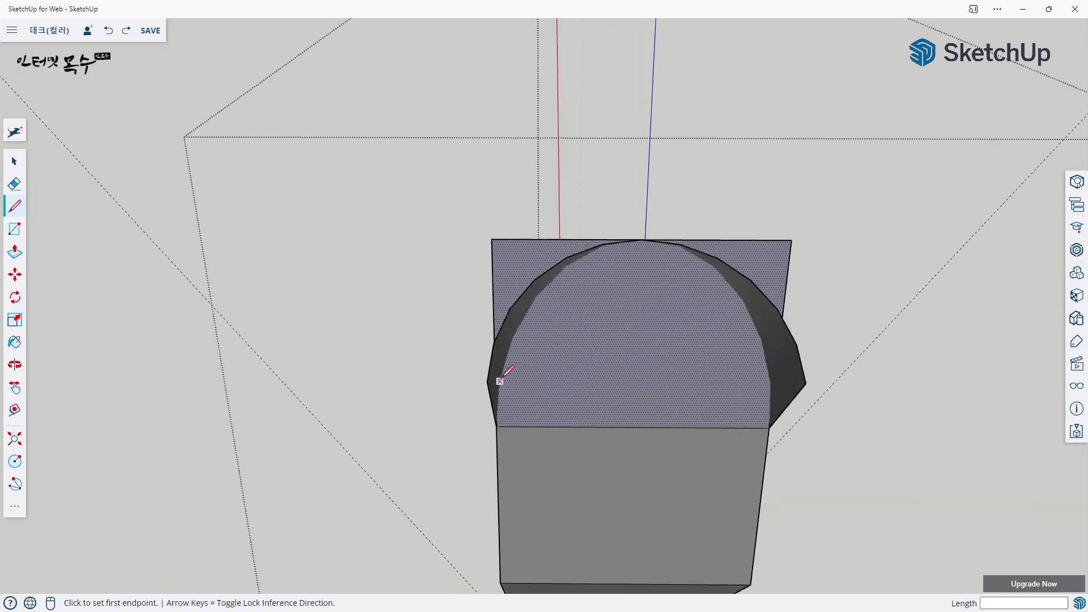
scroll(522, 425, "up", 2)
scroll(517, 430, "up", 3)
scroll(519, 429, "up", 2)
left_click(438, 441)
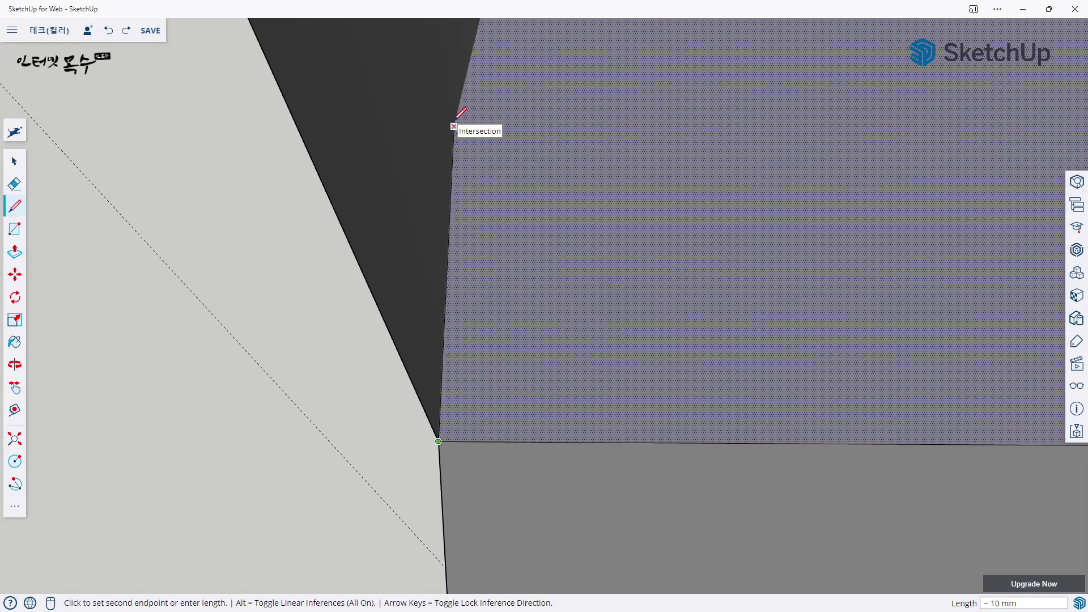
left_click(457, 116)
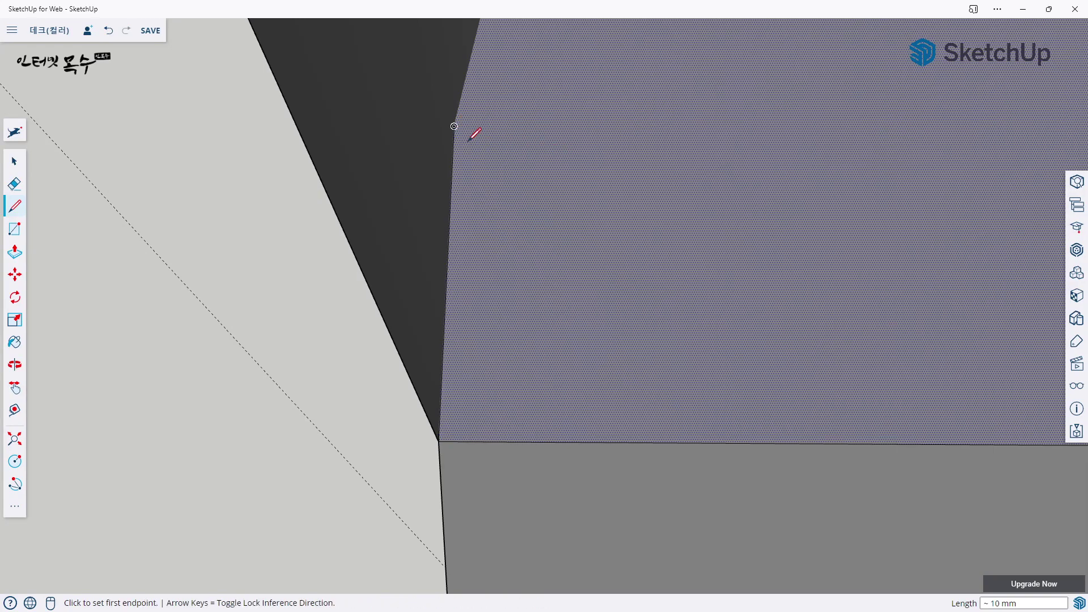
left_click(454, 126)
mouse_move(454, 121)
middle_mouse_down()
mouse_move(486, 211)
mouse_move(467, 420)
middle_mouse_up()
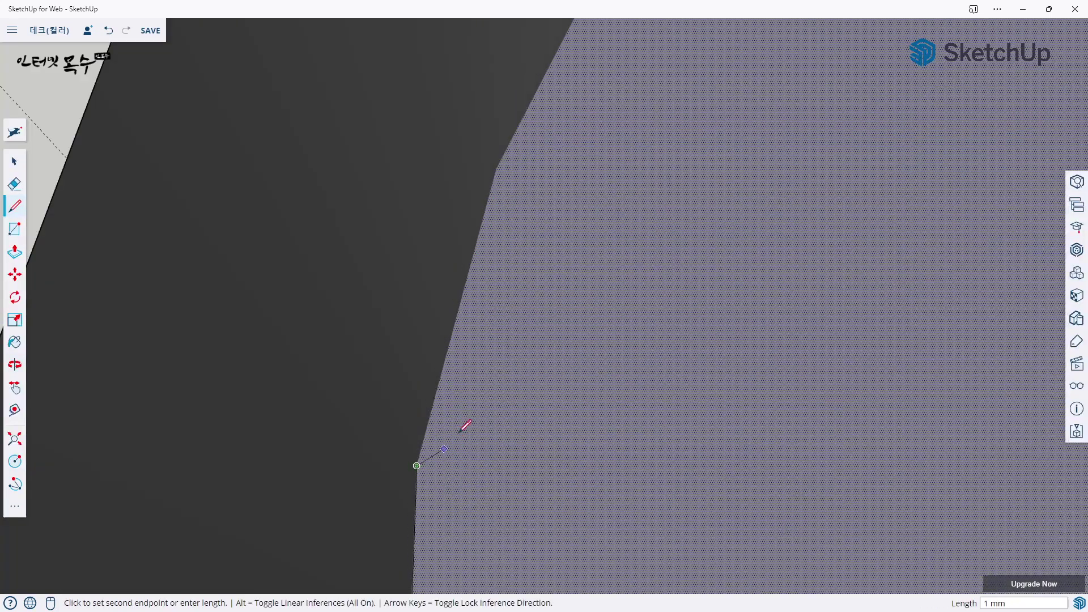
left_click(498, 166)
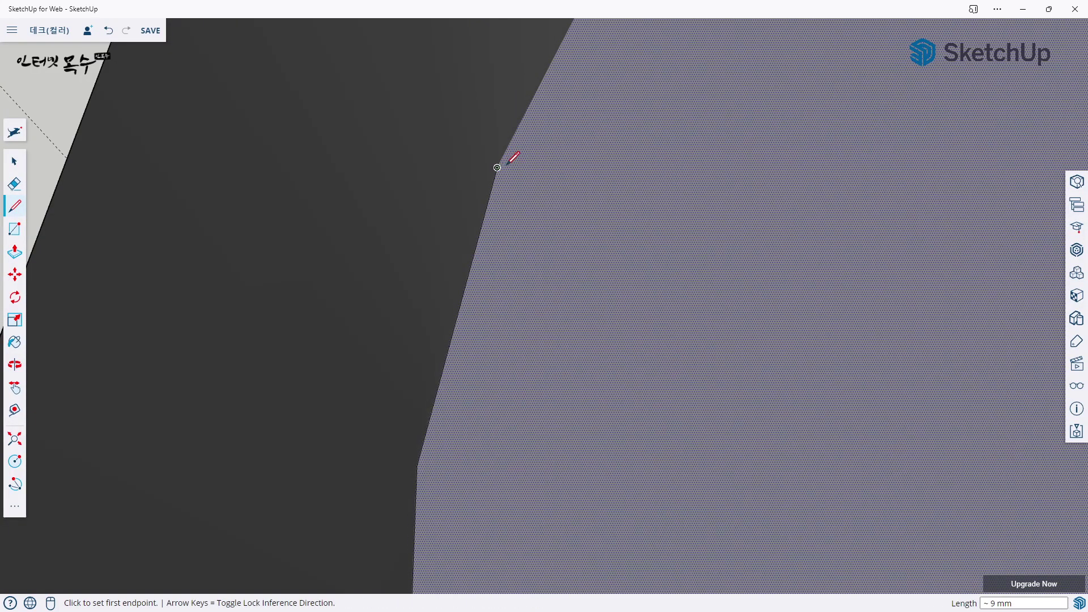
Step: Trace more edge segments between arch vertices and intersections toward the top of the arch
left_click(499, 166)
mouse_move(498, 166)
middle_mouse_down()
mouse_move(557, 170)
mouse_move(469, 395)
middle_mouse_up()
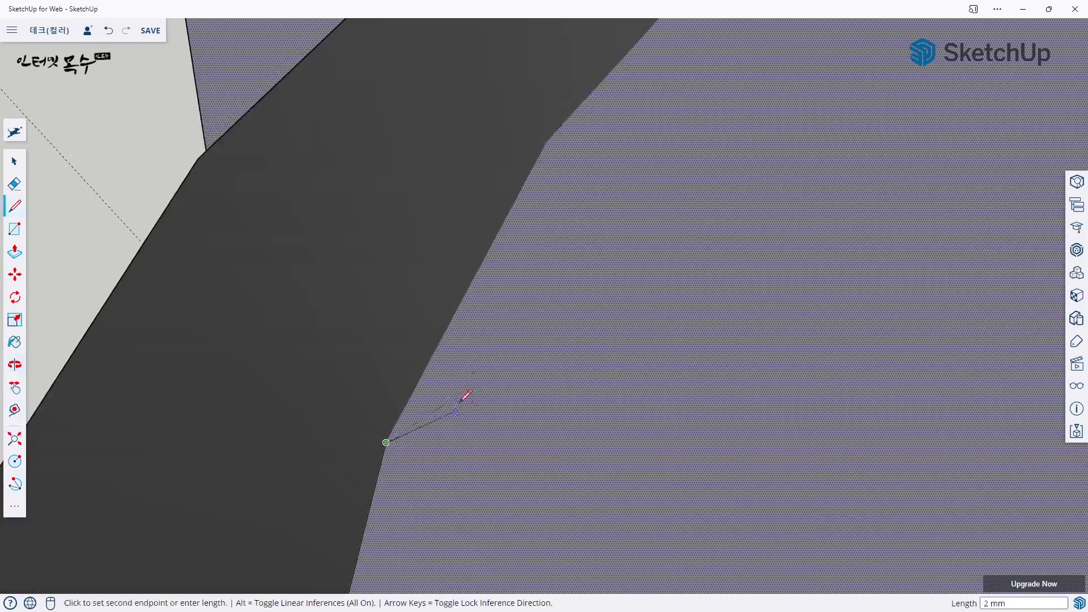
left_click(548, 136)
mouse_move(576, 158)
middle_mouse_down()
mouse_move(362, 284)
mouse_move(344, 265)
middle_mouse_up()
left_click(328, 269)
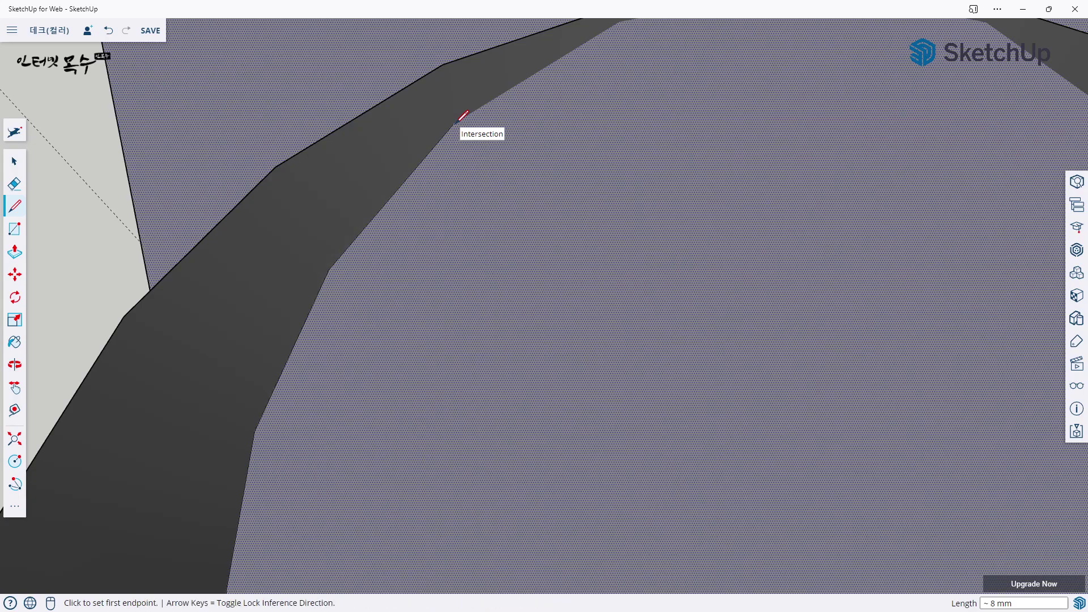
scroll(482, 127, "down", 3)
scroll(396, 182, "down", 3)
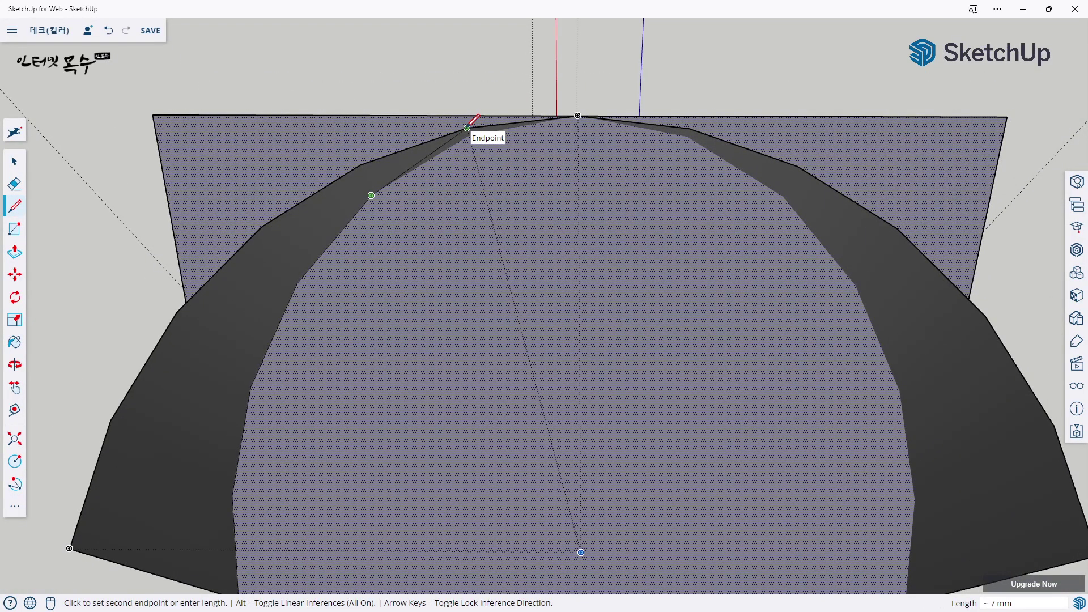
scroll(472, 121, "up", 1)
scroll(474, 128, "up", 3)
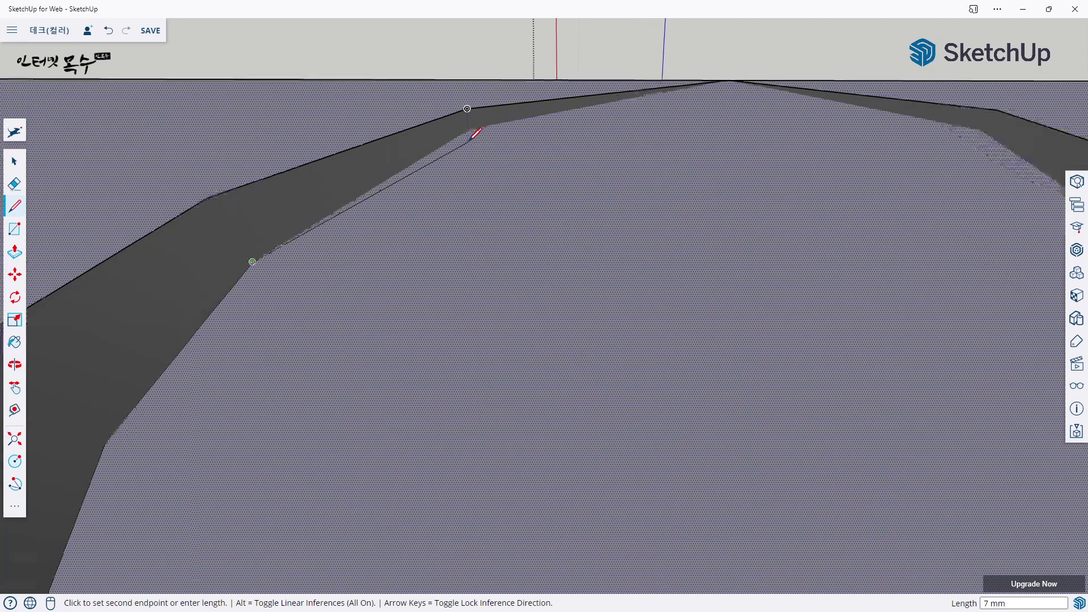
scroll(477, 134, "up", 2)
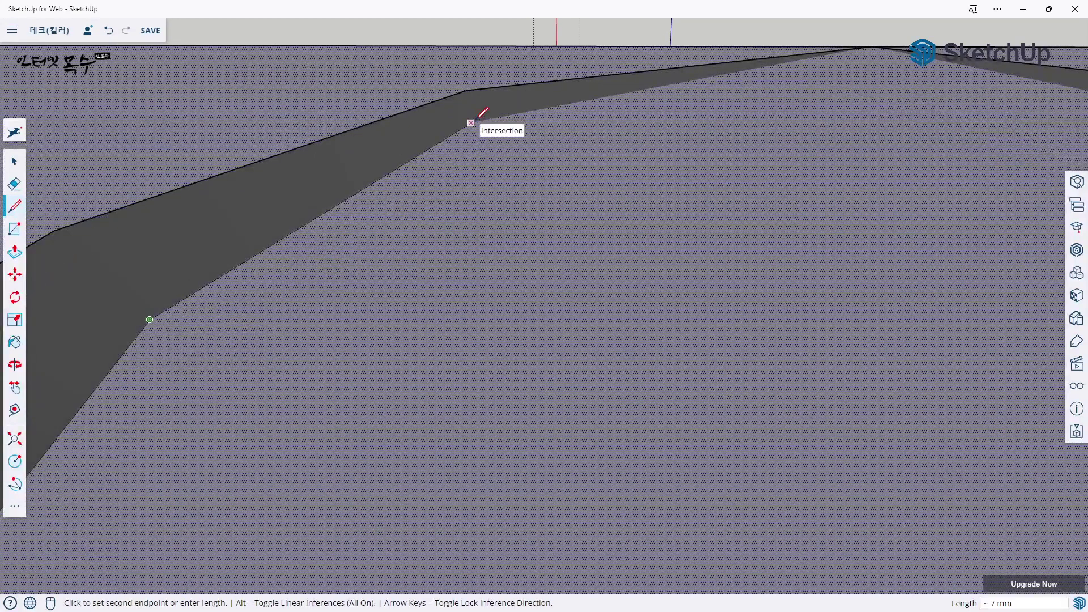
left_click(479, 117)
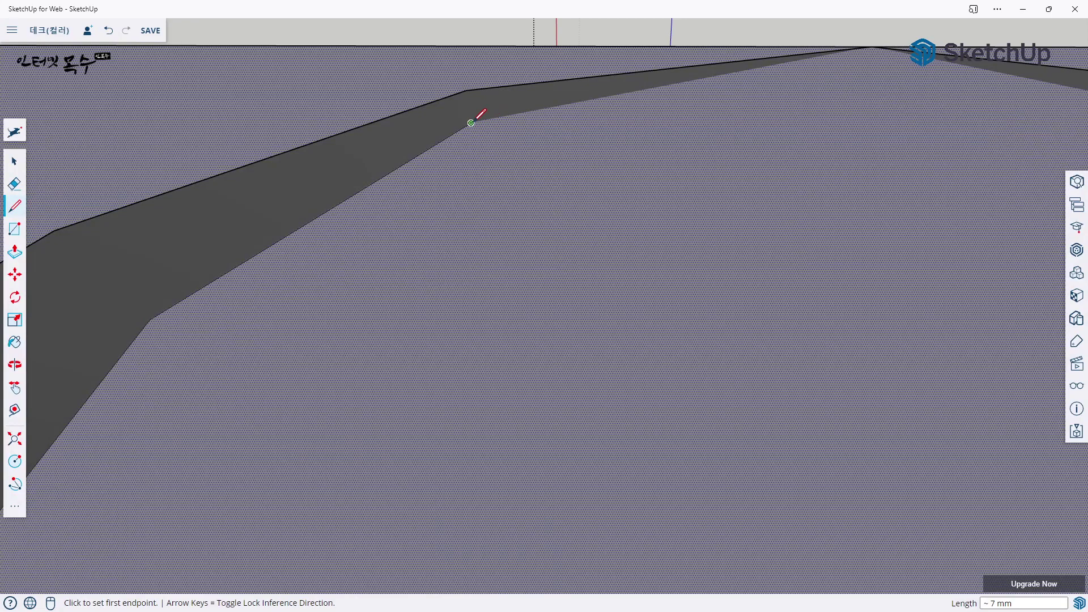
left_click(476, 118)
middle_click_drag(805, 151, 705, 195)
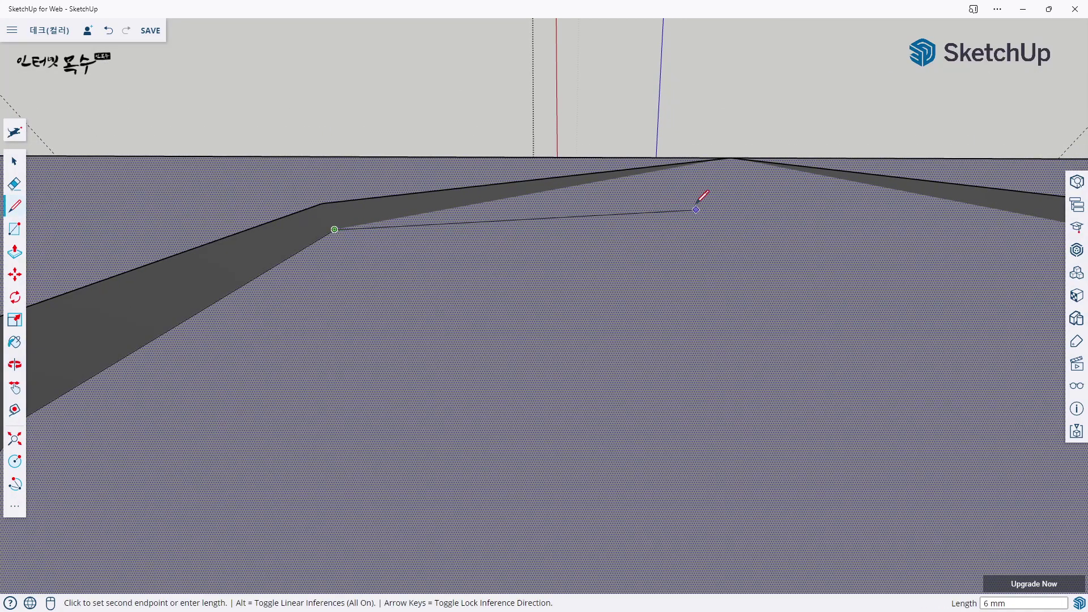
Step: Close the line at the arch's apex and trace the first segments down its right side
left_click(730, 158)
middle_click_drag(739, 170, 487, 214)
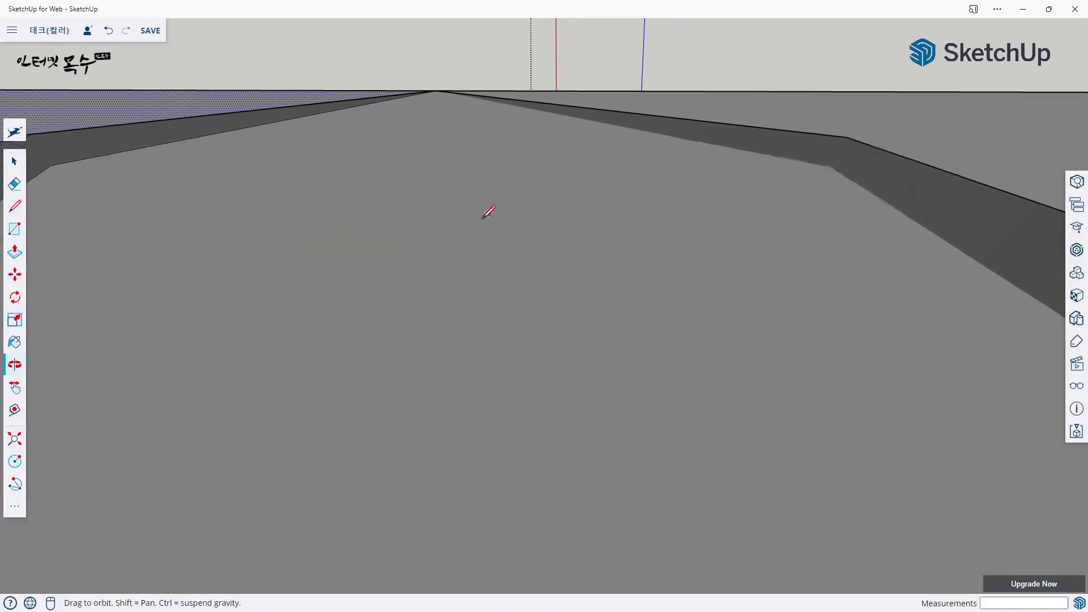
left_click(436, 90)
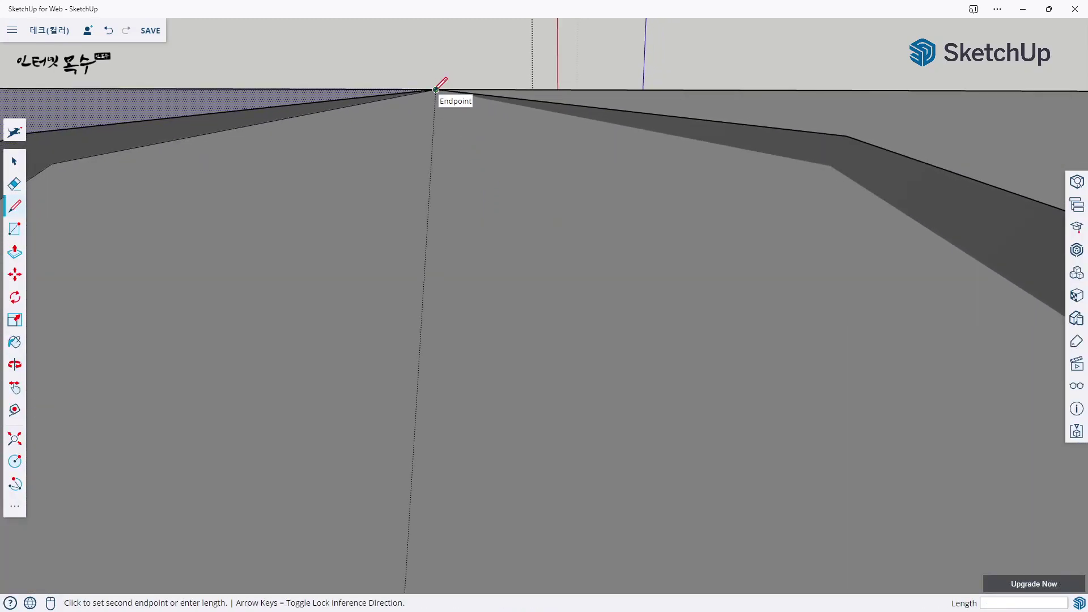
left_click(830, 166)
mouse_move(845, 207)
middle_mouse_down()
mouse_move(660, 247)
mouse_move(529, 151)
middle_mouse_up()
left_click(510, 97)
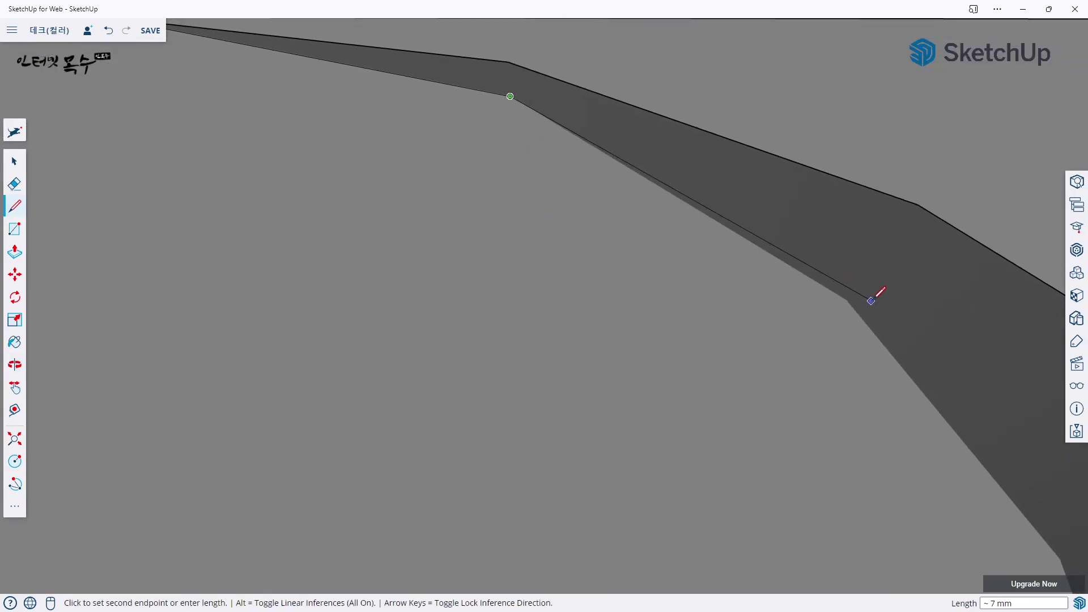
left_click(847, 300)
Step: Continue tracing line segments down the right side of the arch
mouse_move(859, 297)
middle_mouse_down()
mouse_move(795, 377)
mouse_move(679, 214)
middle_mouse_up()
left_click(674, 163)
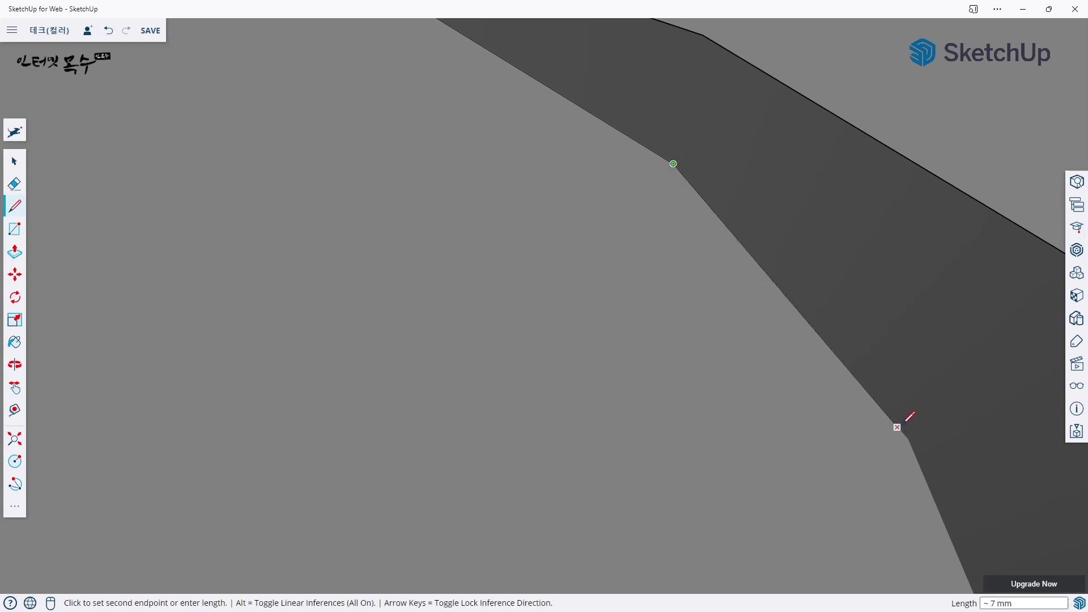
left_click(909, 438)
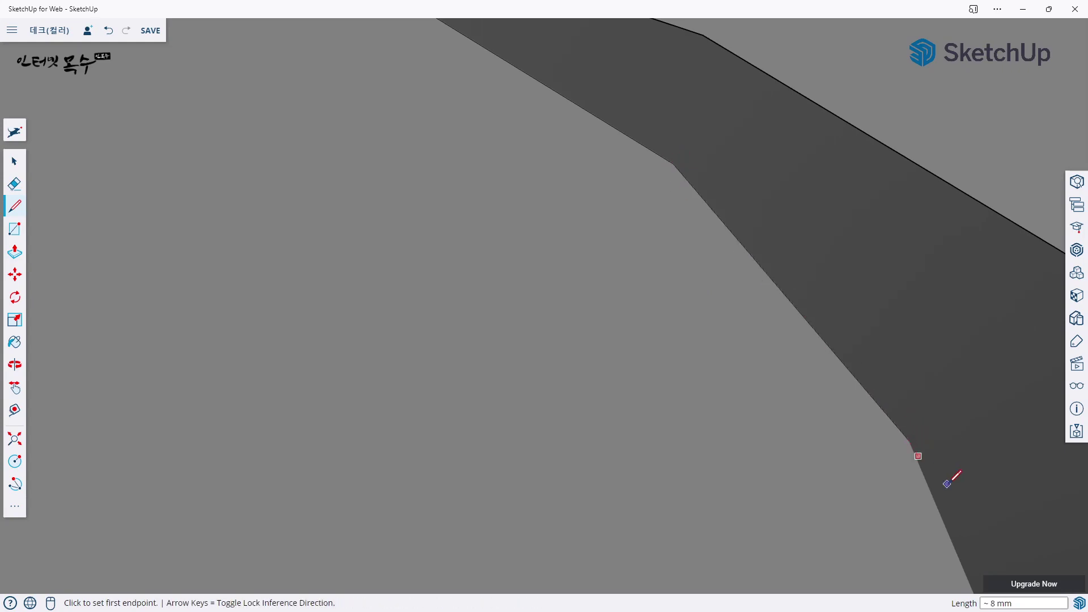
middle_click_drag(947, 478, 771, 227)
left_click(754, 192)
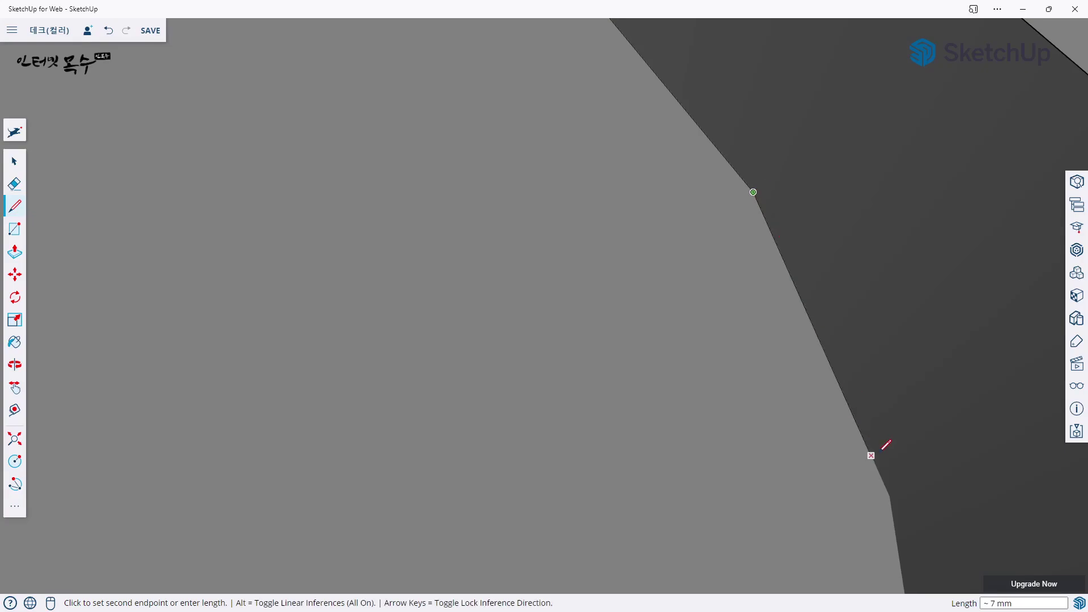
left_click(887, 492)
Step: Draw seam lines from the upper vertex to the lower intersection, then down to the bottom corner
scroll(892, 479, "down", 5)
middle_click_drag(891, 478, 889, 528)
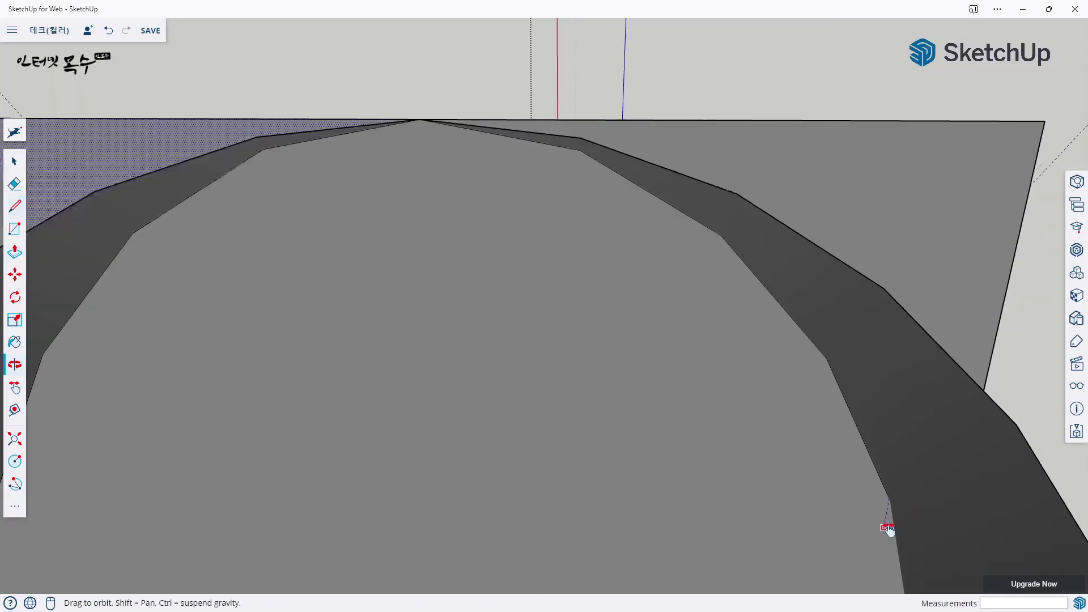
scroll(736, 216, "up", 5)
left_click(736, 206)
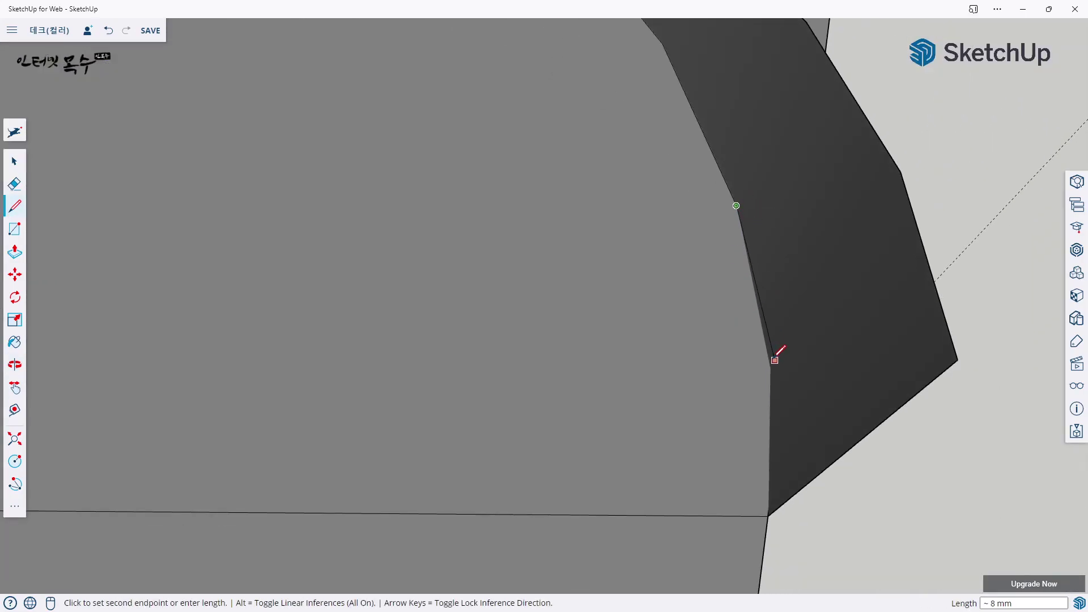
left_click(776, 360)
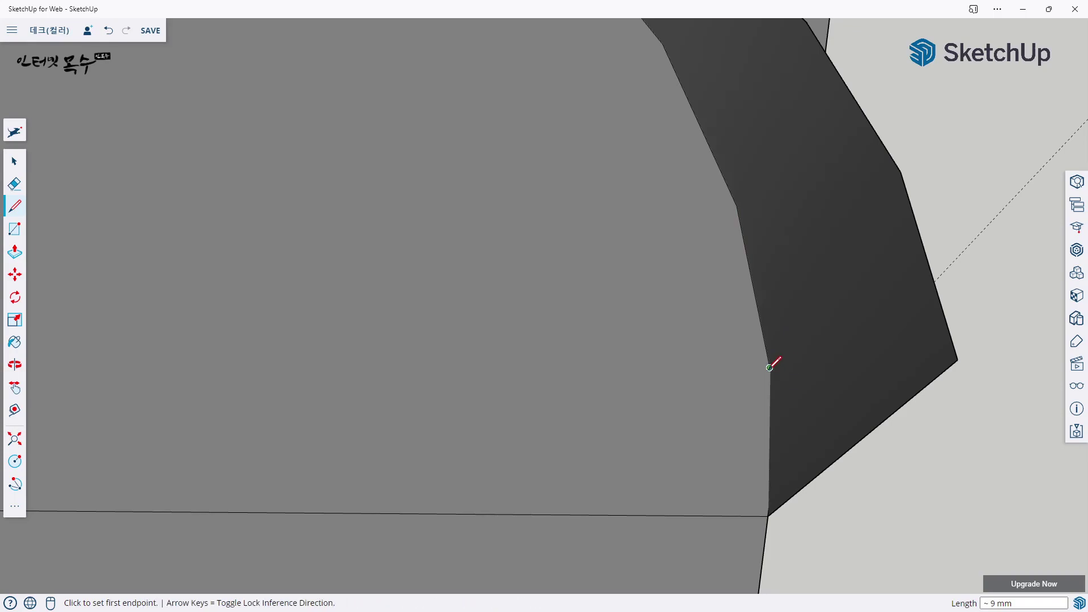
left_click(771, 366)
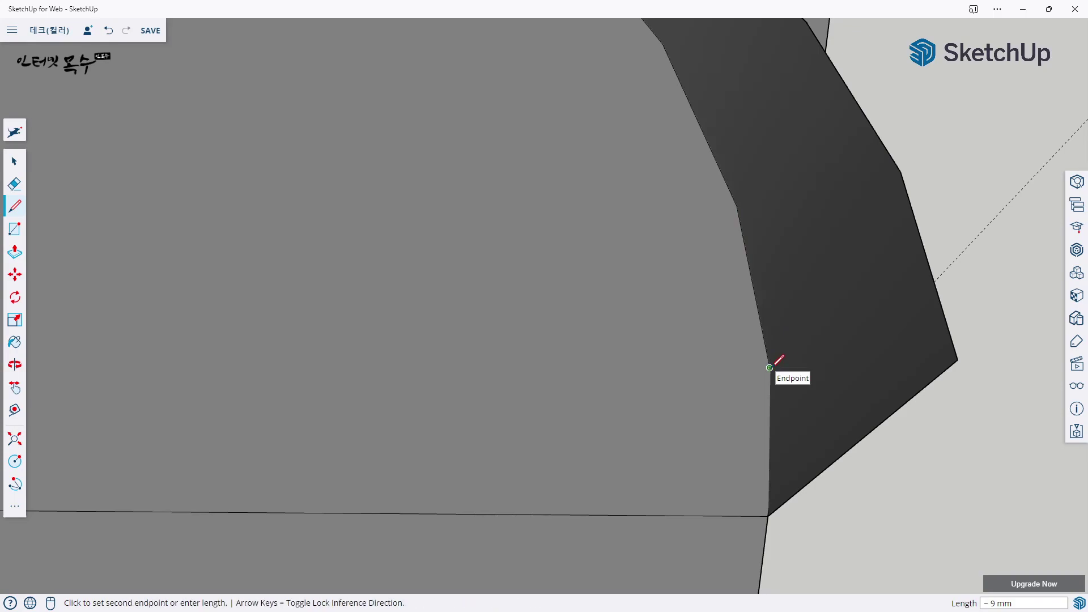
left_click(768, 516)
scroll(777, 501, "down", 5)
Step: Face the handrail's end and select its arch-shaped end face
scroll(851, 442, "down", 3)
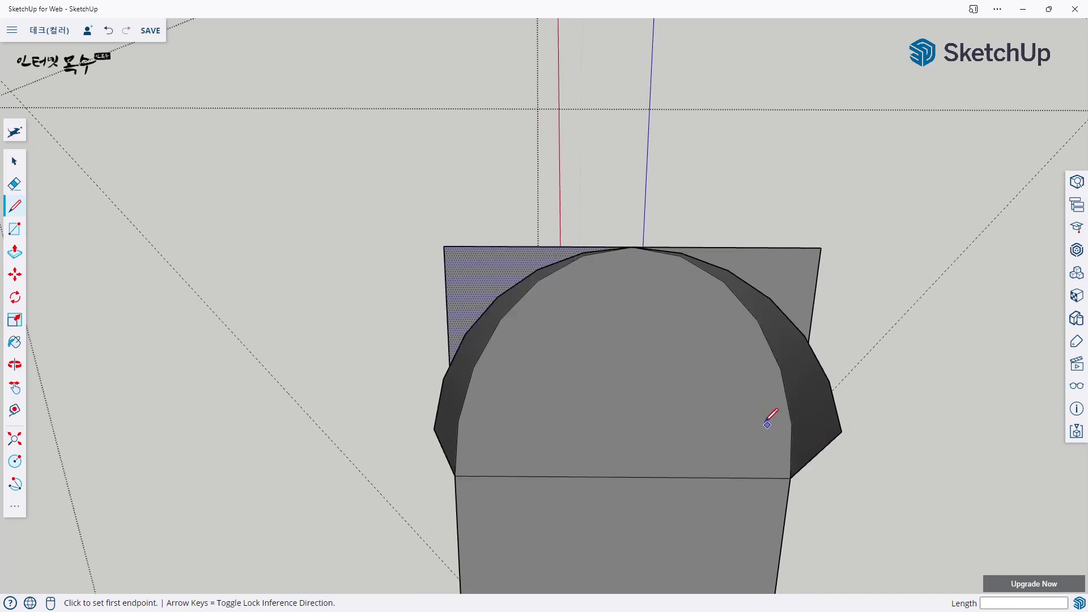
mouse_move(767, 418)
middle_mouse_down()
mouse_move(578, 344)
mouse_move(556, 365)
mouse_move(777, 463)
middle_mouse_up()
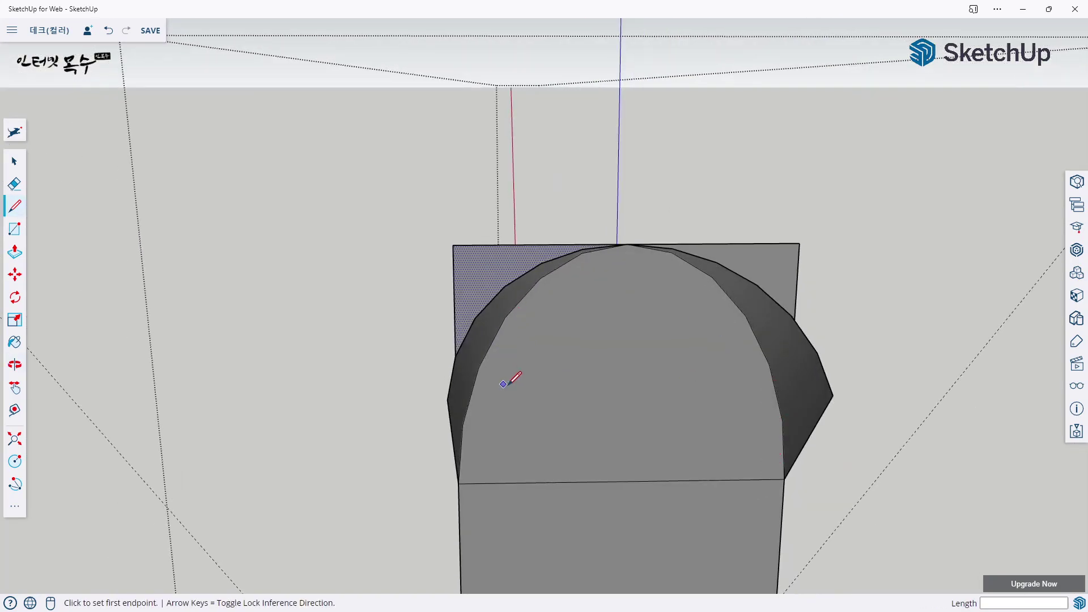
key("space")
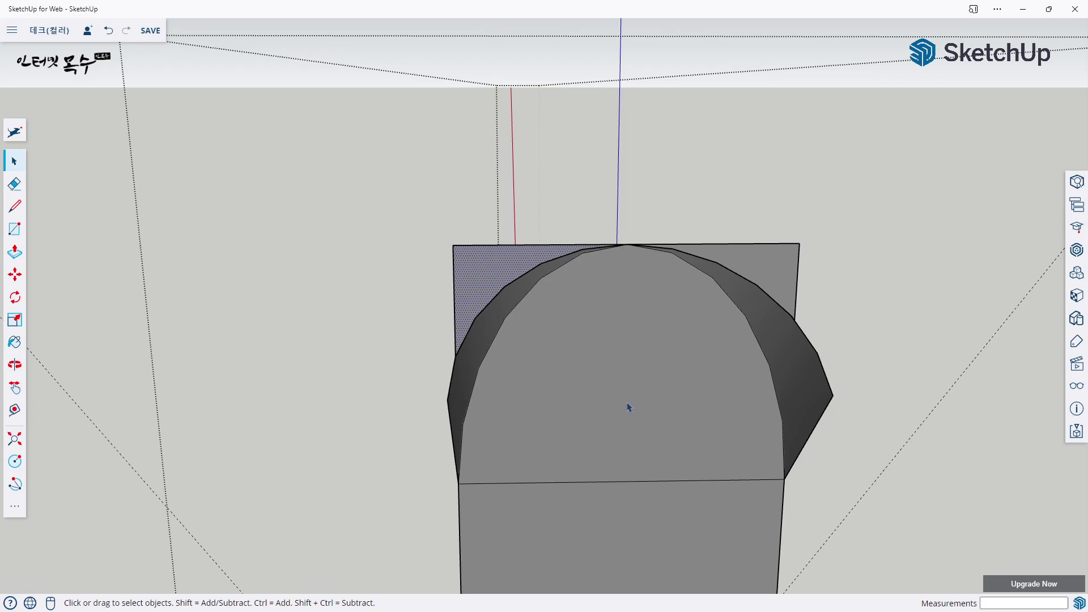
left_click(651, 406)
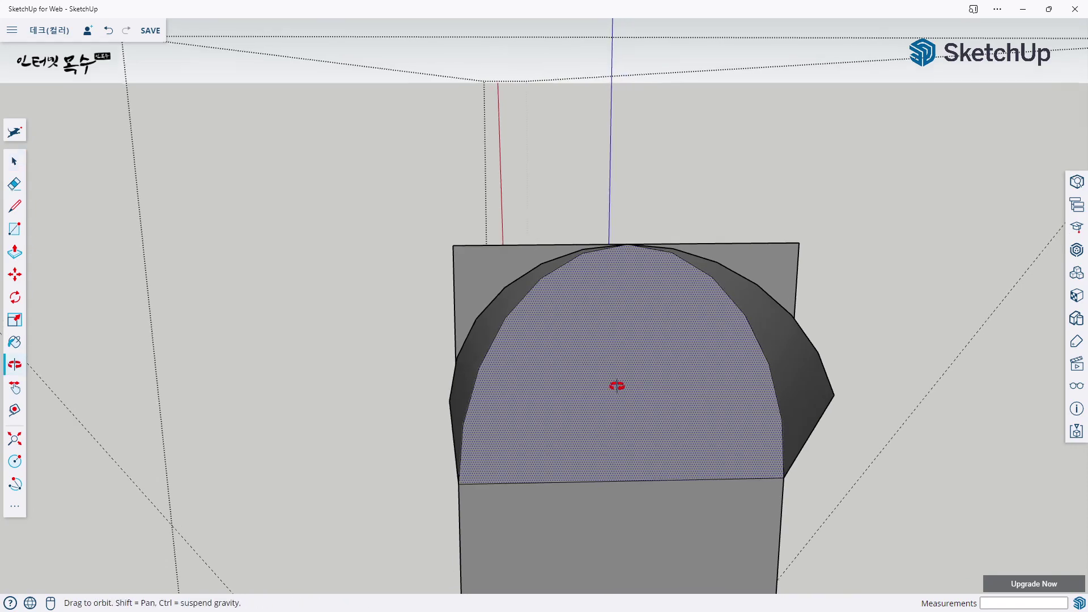
middle_click_drag(619, 387, 851, 395)
middle_click_drag(562, 303, 781, 267)
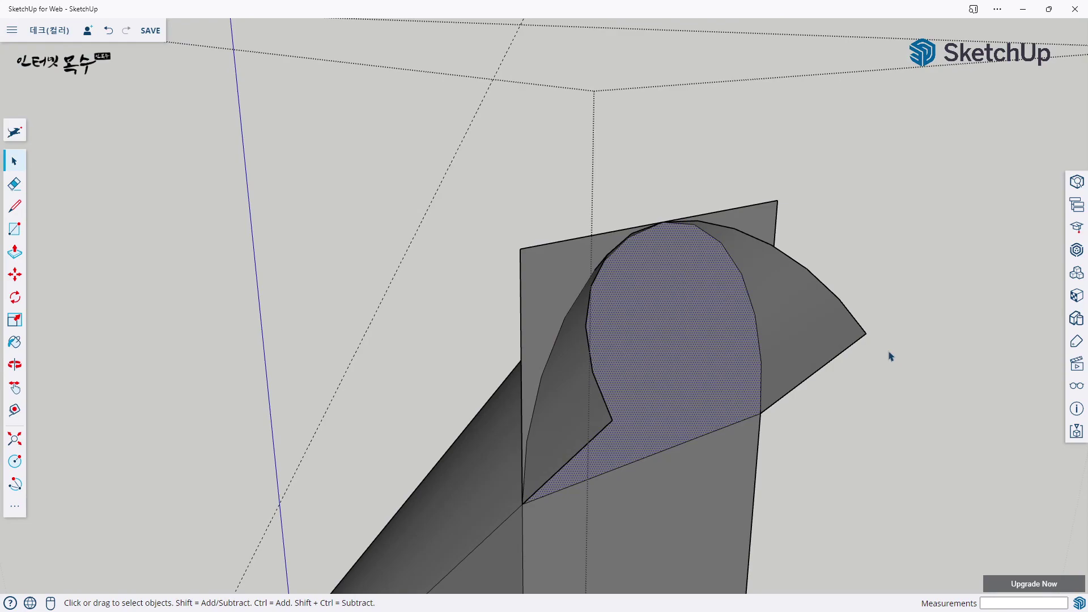
Step: Delete the outer curved leftover face, triangular corner piece, vertical face and sloped end face
left_click_drag(865, 339, 841, 289)
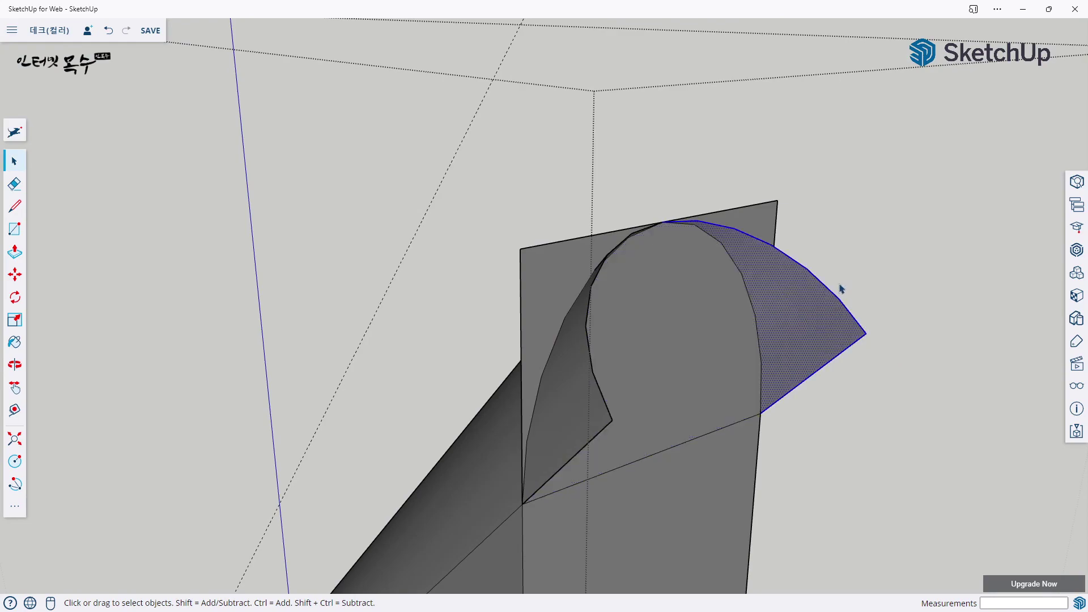
key("Delete")
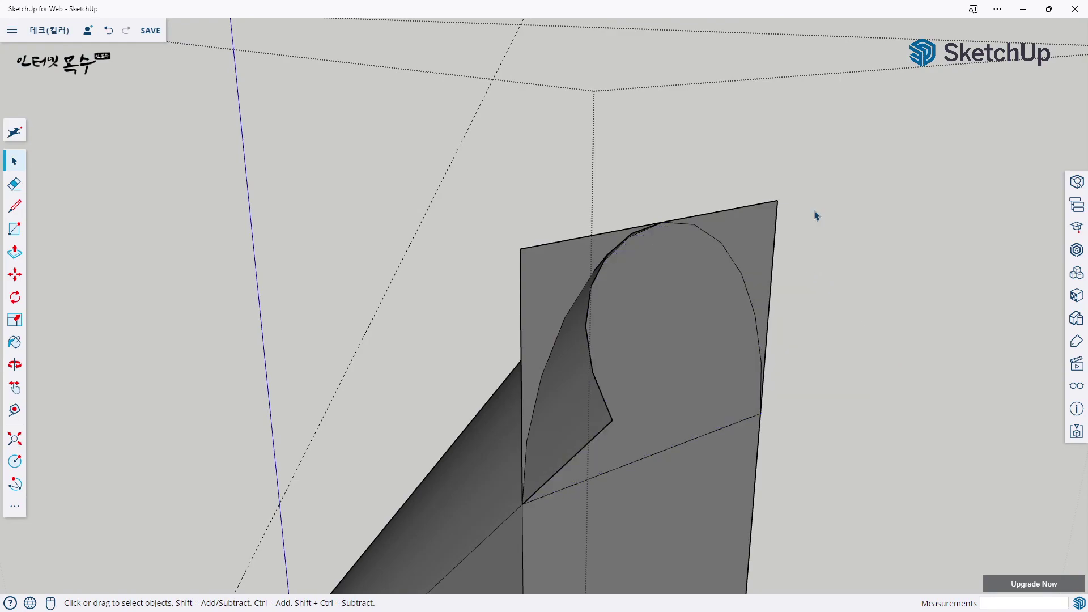
left_click_drag(815, 211, 731, 180)
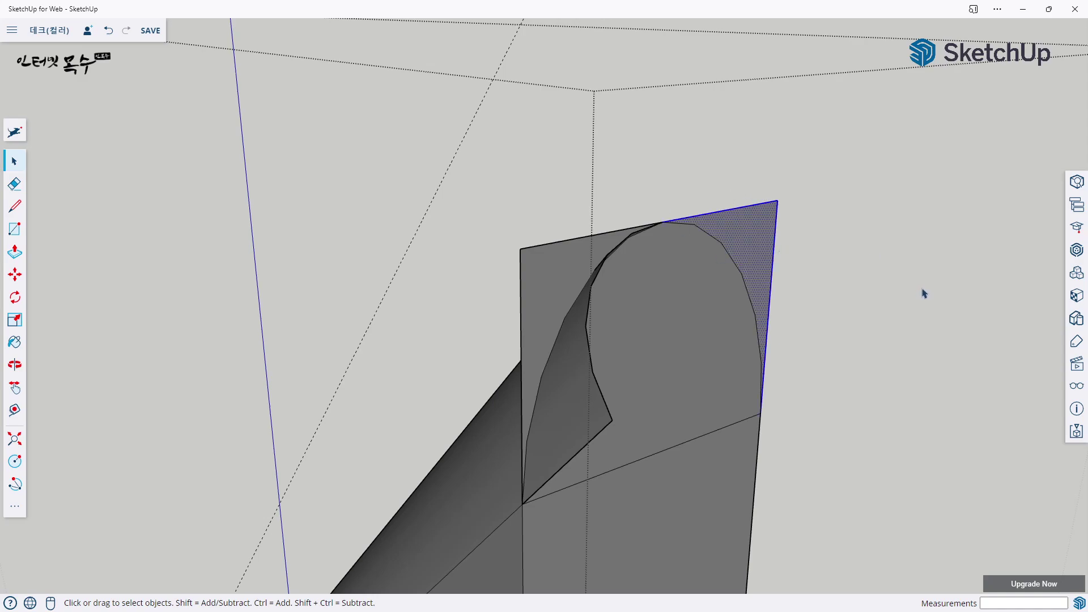
key("Delete")
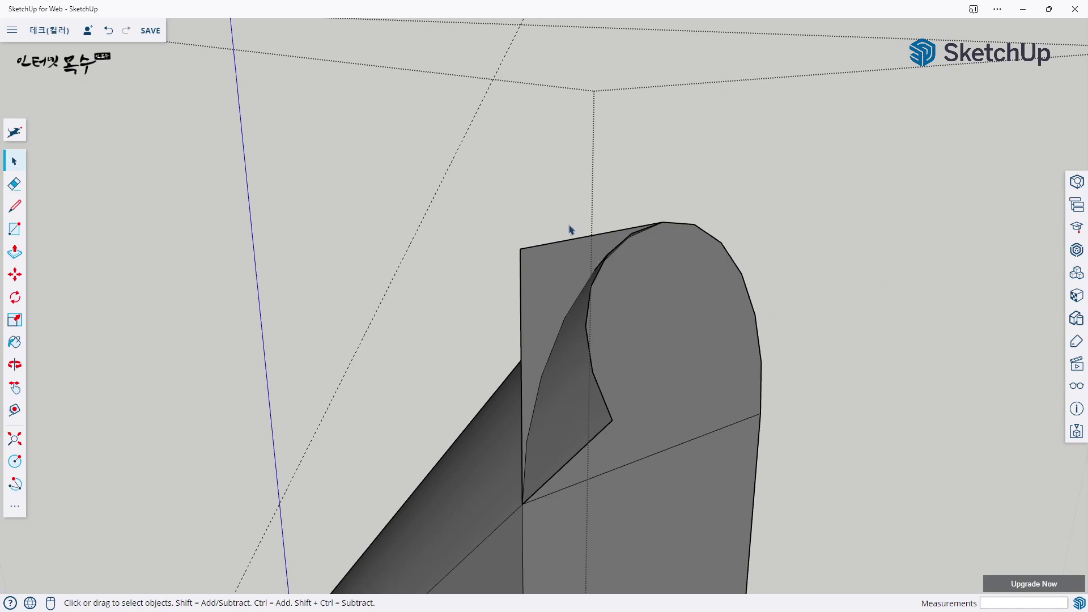
left_click_drag(466, 284, 468, 286)
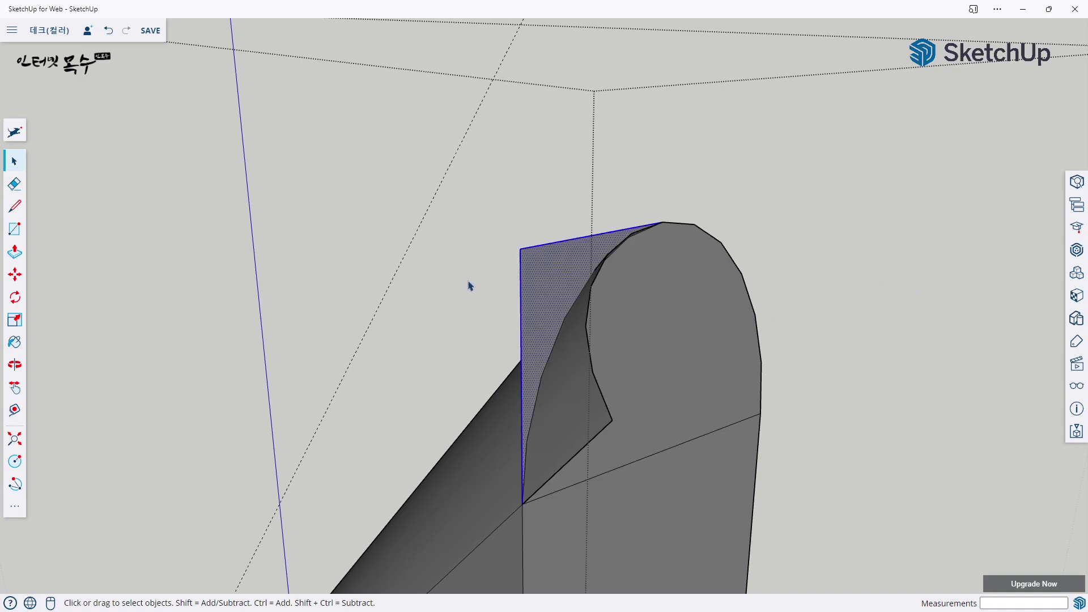
key("Delete")
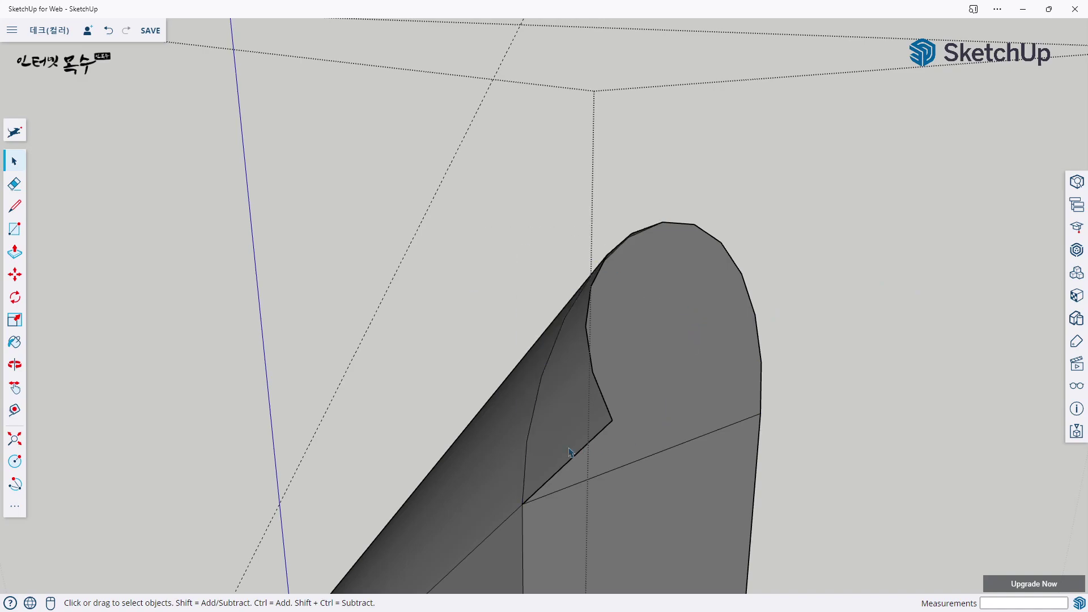
middle_click_drag(569, 451, 918, 352)
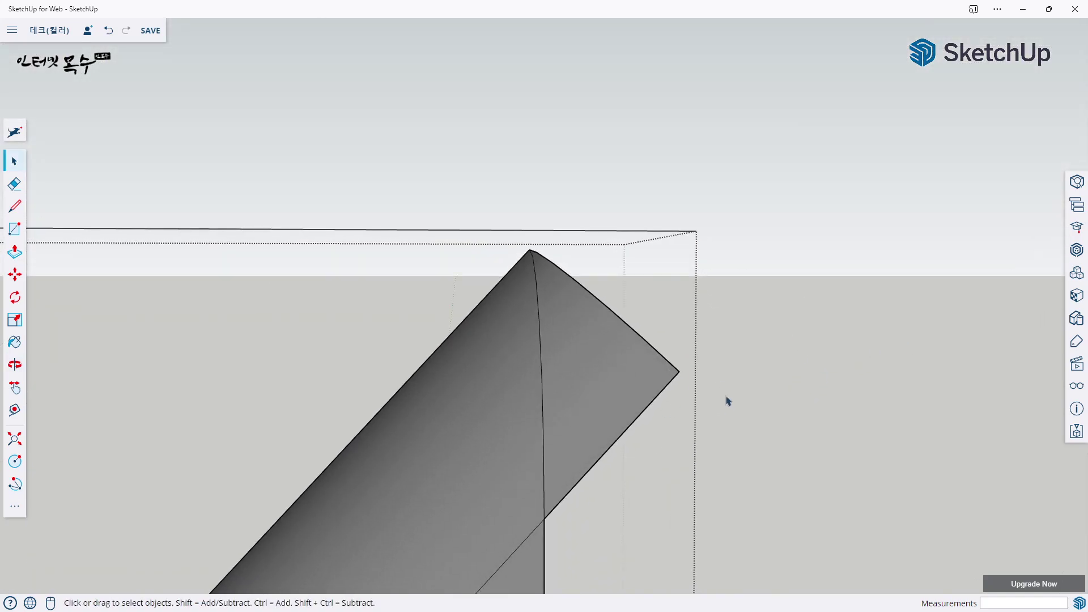
left_click_drag(644, 334, 645, 335)
key("Delete")
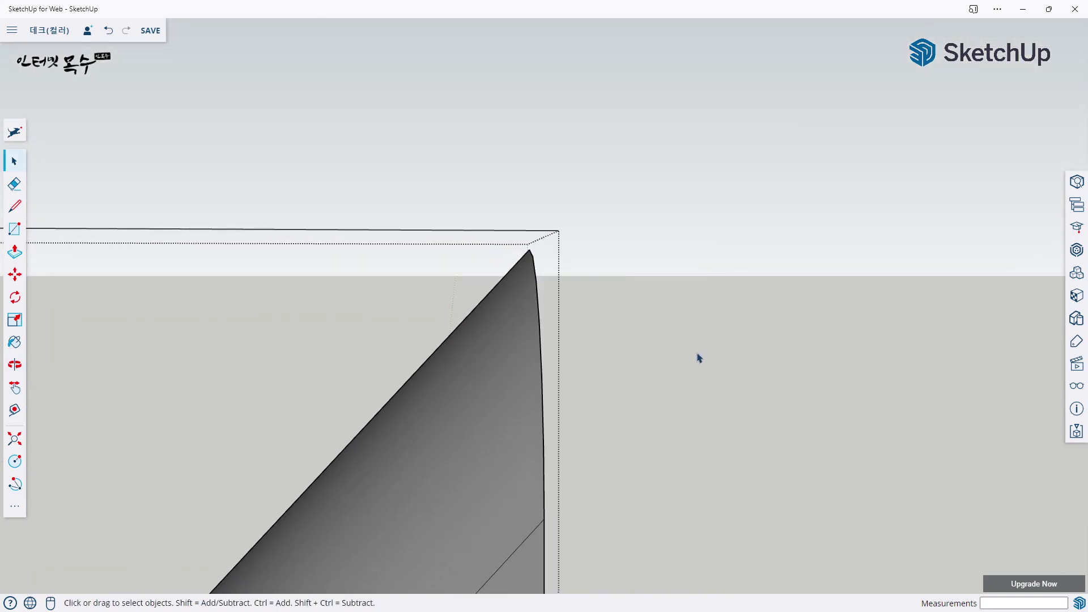
Step: Orbit around the cut end to inspect it and select a lengthwise handrail edge
middle_click_drag(697, 357, 696, 368)
mouse_move(746, 429)
middle_mouse_down()
mouse_move(701, 294)
mouse_move(561, 395)
mouse_move(625, 377)
middle_mouse_up()
scroll(626, 377, "up", 2)
middle_click_drag(692, 385, 610, 342)
scroll(541, 322, "up", 2)
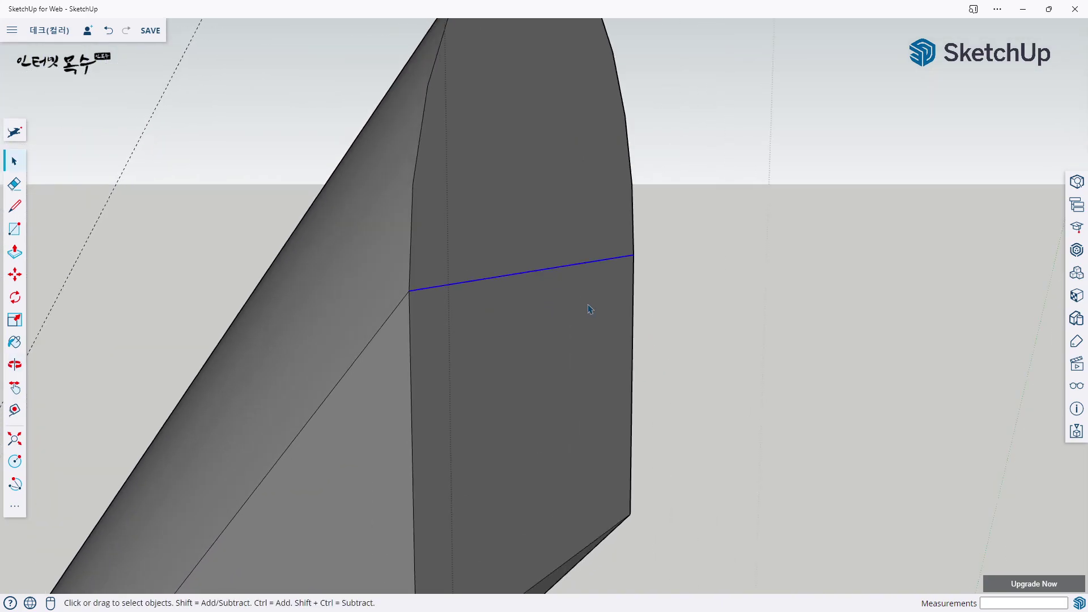
scroll(637, 311, "down", 2)
scroll(637, 312, "down", 3)
scroll(601, 344, "up", 1)
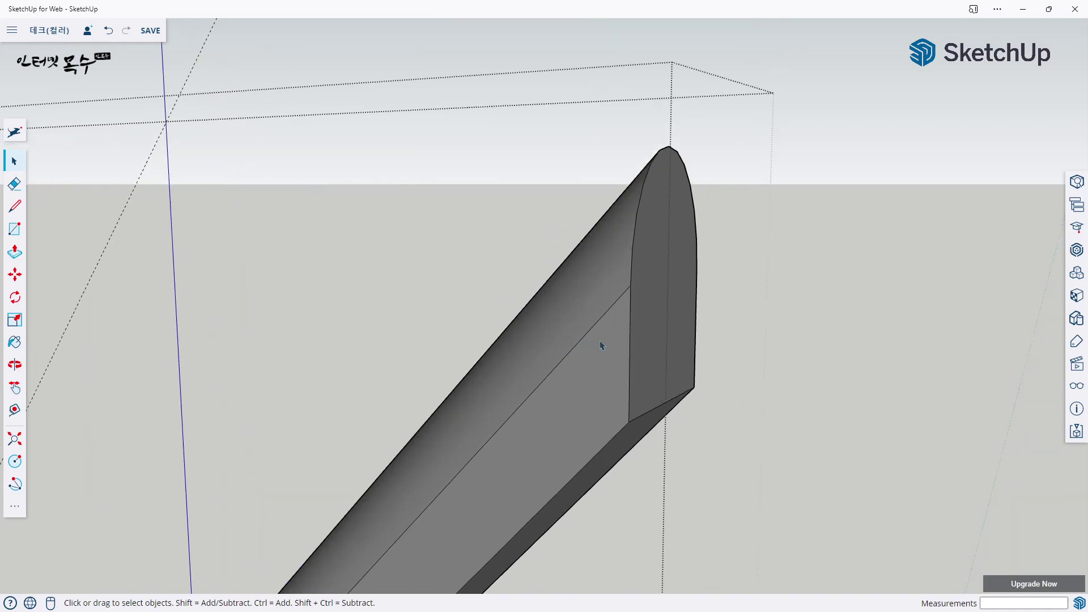
scroll(602, 337, "up", 1)
left_click(601, 319)
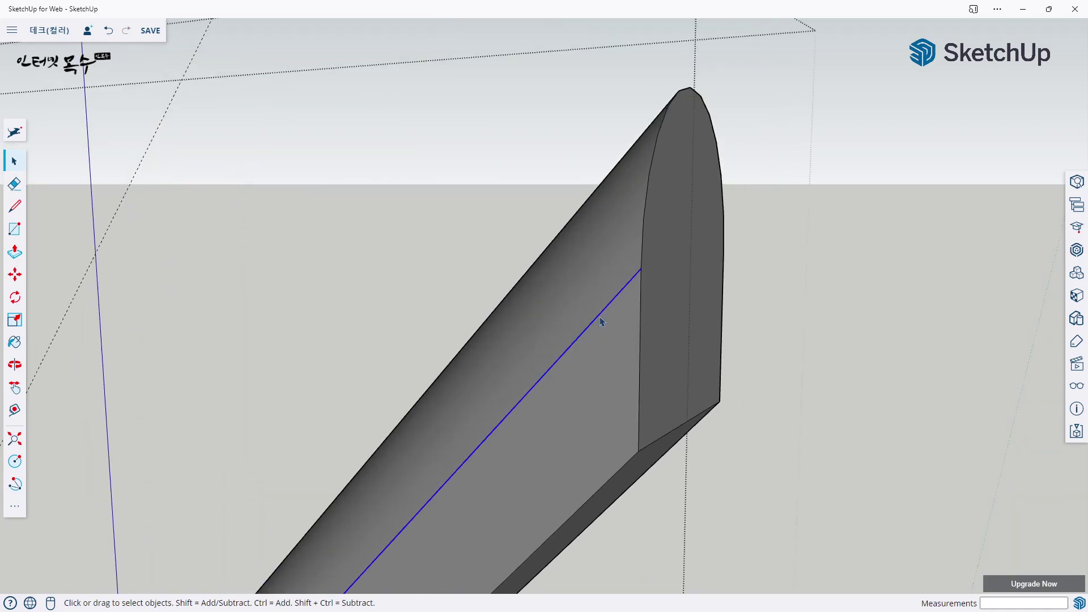
mouse_move(617, 331)
middle_mouse_down()
mouse_move(450, 280)
mouse_move(797, 346)
middle_mouse_up()
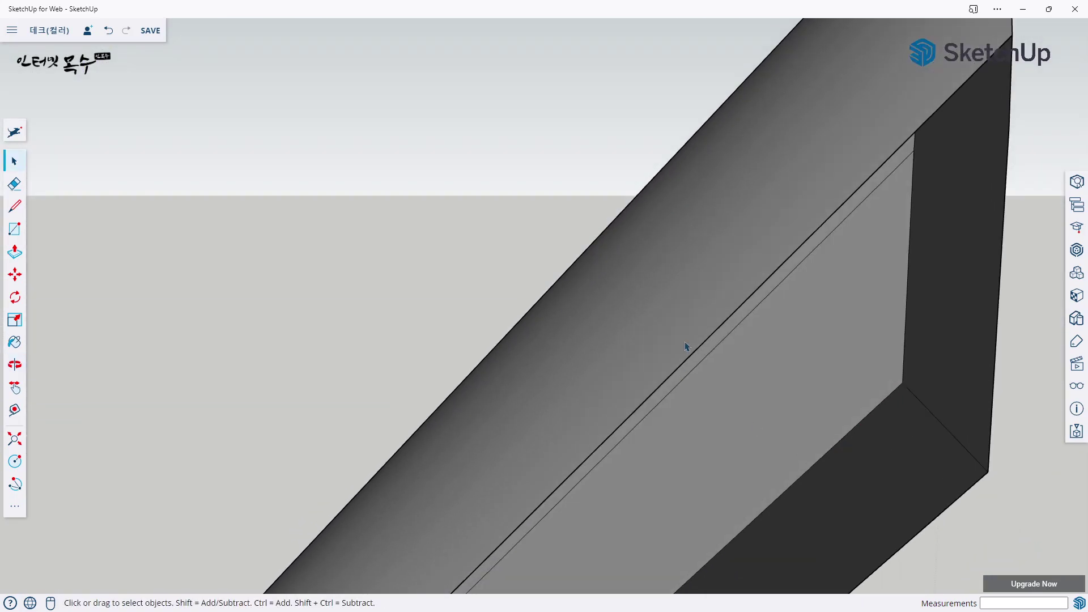
mouse_move(686, 345)
middle_mouse_down()
mouse_move(666, 367)
mouse_move(627, 340)
mouse_move(680, 374)
middle_mouse_up()
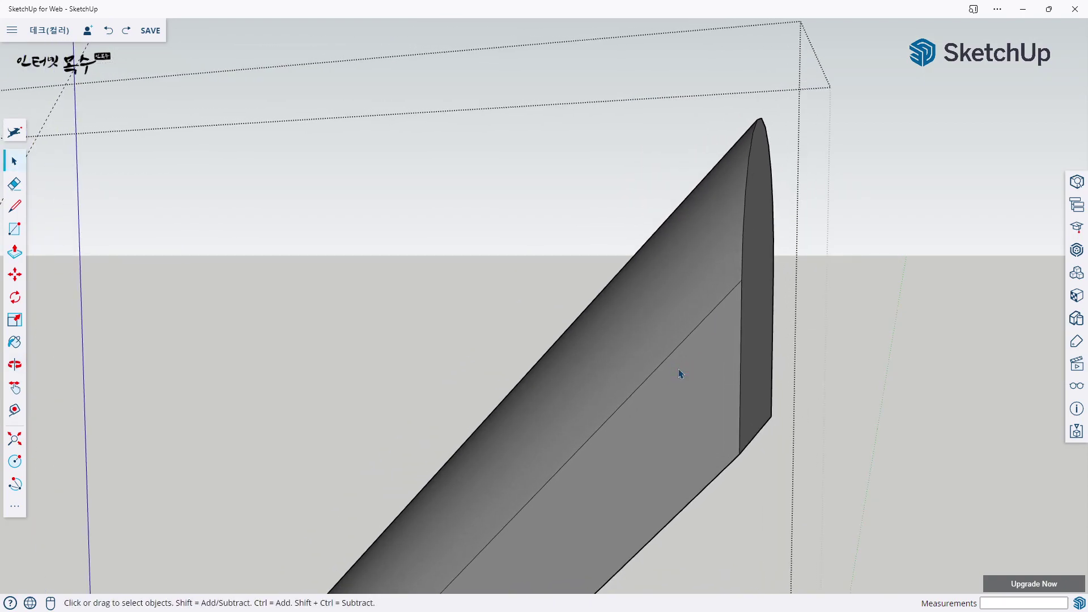
Step: Soften the diagonal edge and the two lengthwise seam edges of the handrail with the Eraser
key("e")
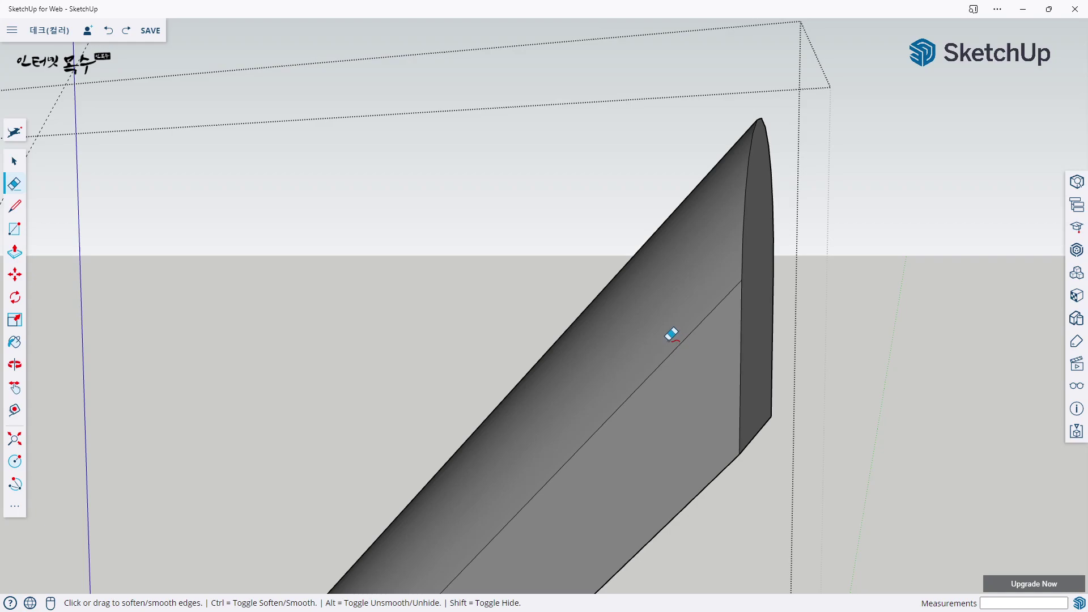
left_click(681, 341, "ctrl")
mouse_move(714, 333)
middle_mouse_down()
mouse_move(614, 299)
mouse_move(805, 417)
mouse_move(580, 309)
mouse_move(799, 396)
middle_mouse_up()
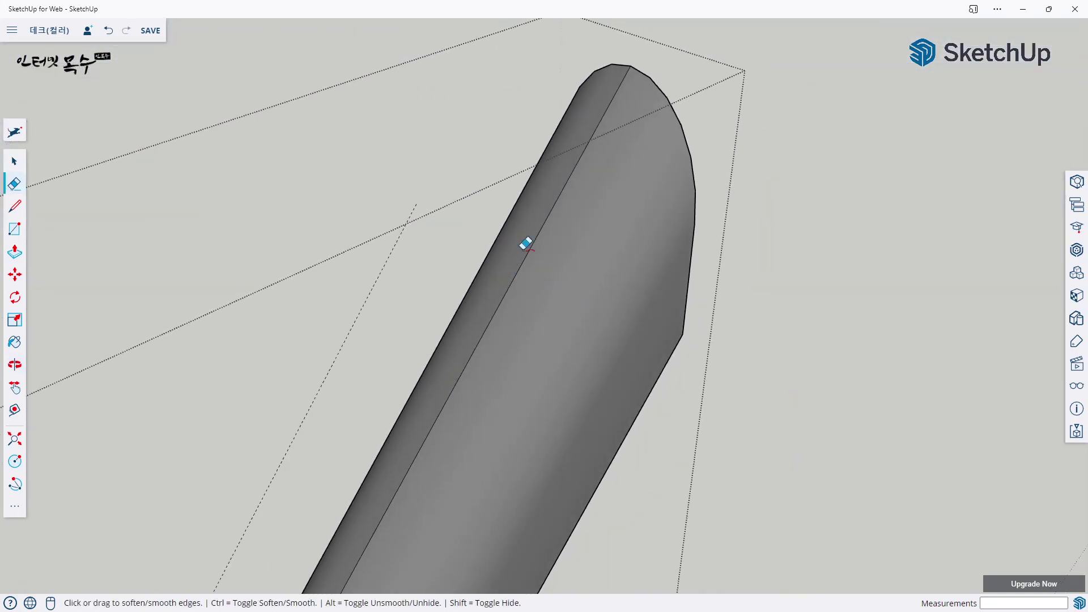
left_click(528, 241, "ctrl")
mouse_move(522, 282)
middle_mouse_down()
mouse_move(661, 308)
mouse_move(357, 369)
mouse_move(600, 295)
mouse_move(382, 364)
mouse_move(405, 377)
middle_mouse_up()
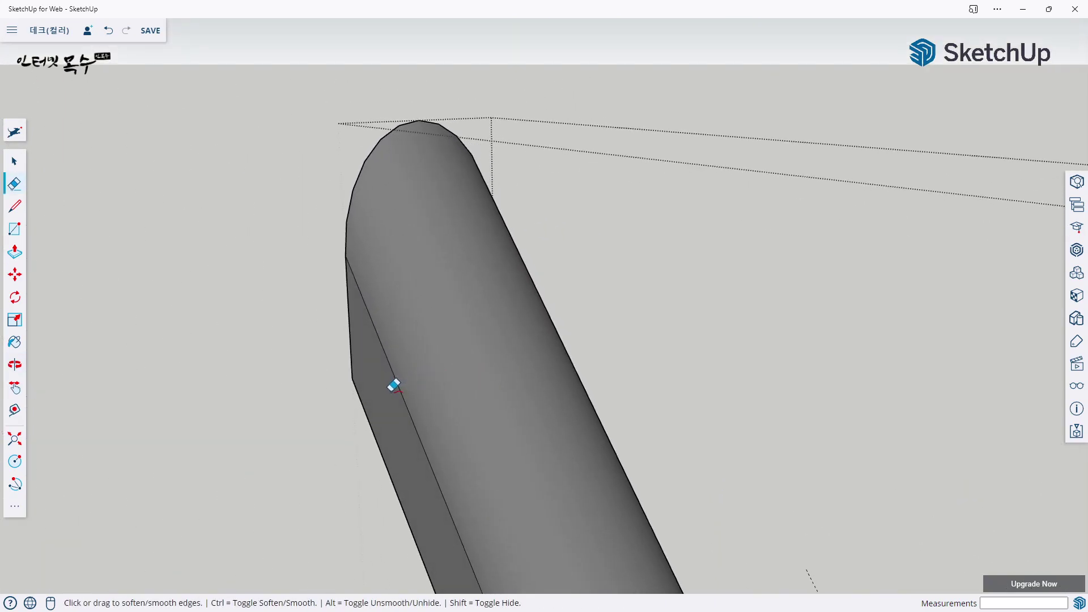
left_click(410, 379, "ctrl")
scroll(635, 432, "down", 3)
mouse_move(634, 431)
middle_mouse_down()
mouse_move(308, 364)
mouse_move(607, 461)
mouse_move(579, 389)
mouse_move(664, 309)
mouse_move(563, 394)
mouse_move(746, 328)
mouse_move(717, 396)
mouse_move(418, 395)
mouse_move(590, 418)
mouse_move(542, 342)
mouse_move(541, 359)
mouse_move(657, 299)
middle_mouse_up()
Step: Zoom out from the handrail close-up, select the round handrail, and view the whole staircase and deck
key("space")
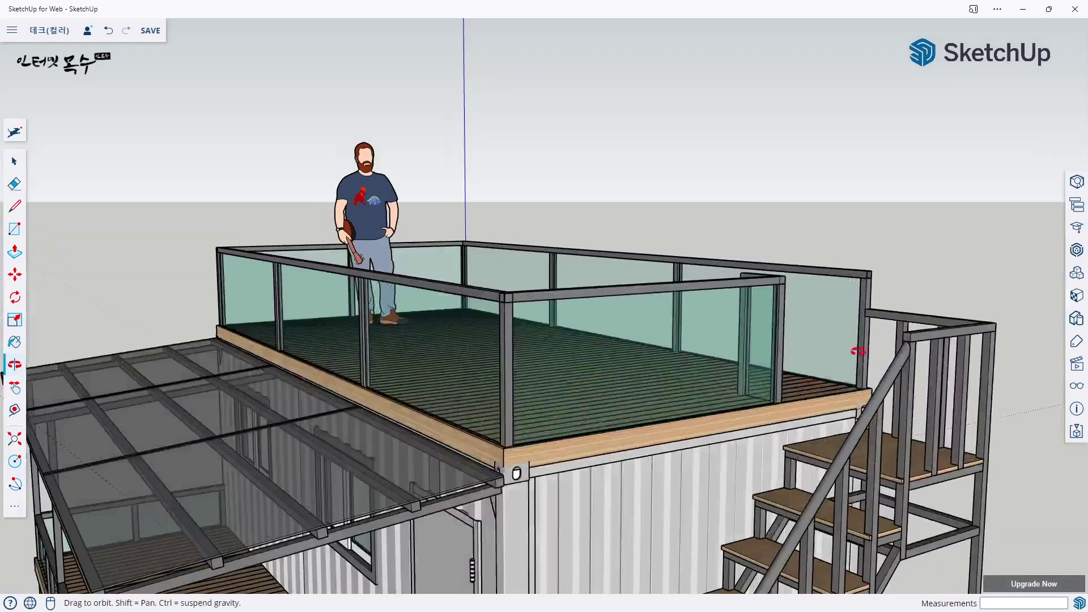
scroll(566, 300, "up", 3)
scroll(566, 301, "up", 3)
scroll(566, 300, "up", 3)
scroll(566, 300, "up", 2)
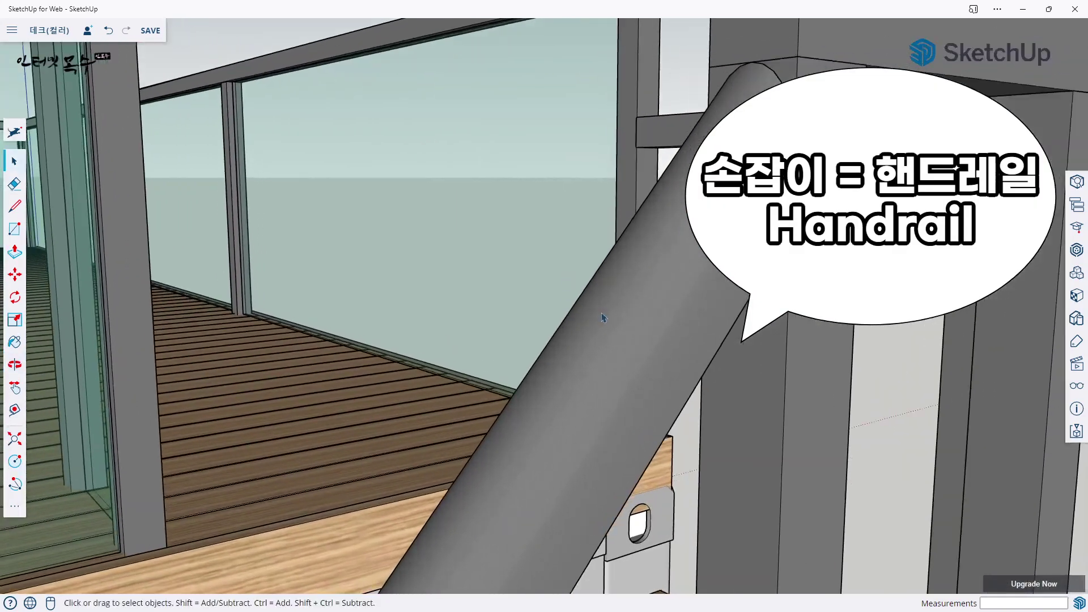
scroll(595, 312, "up", 2)
scroll(671, 320, "up", 1)
scroll(512, 351, "up", 1)
scroll(512, 352, "up", 2)
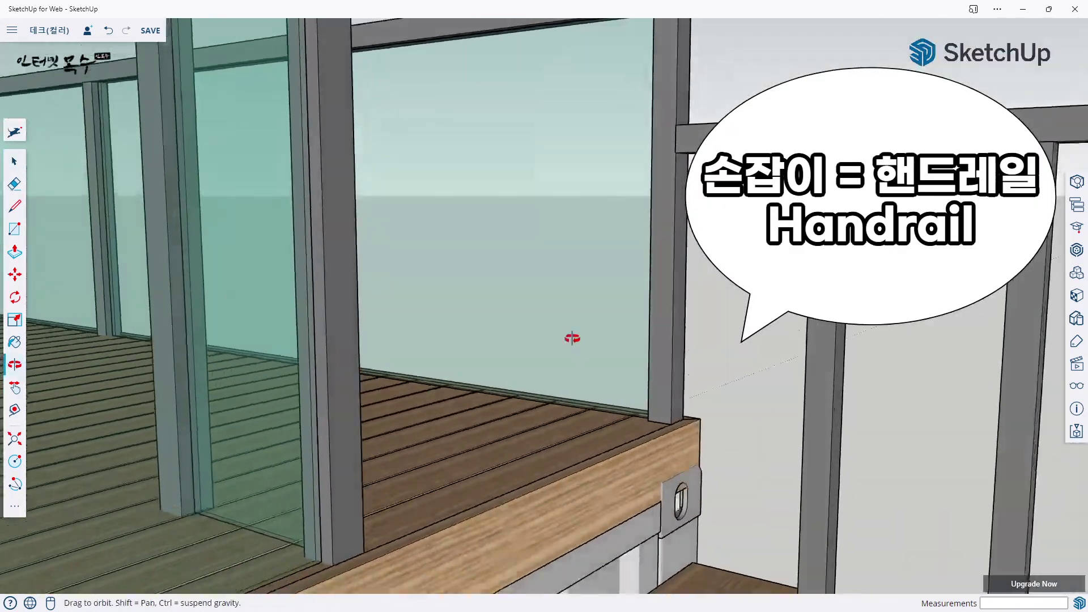
scroll(503, 340, "up", 2)
scroll(513, 328, "up", 2)
scroll(544, 321, "up", 2)
scroll(449, 329, "down", 3)
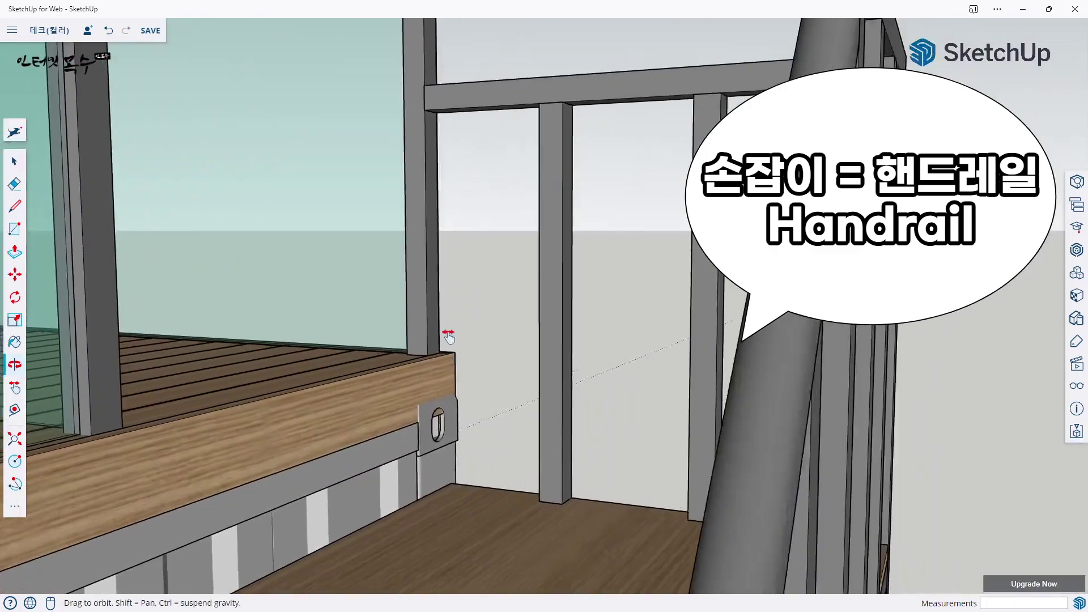
scroll(359, 413, "down", 3)
scroll(432, 382, "down", 2)
scroll(486, 378, "down", 1)
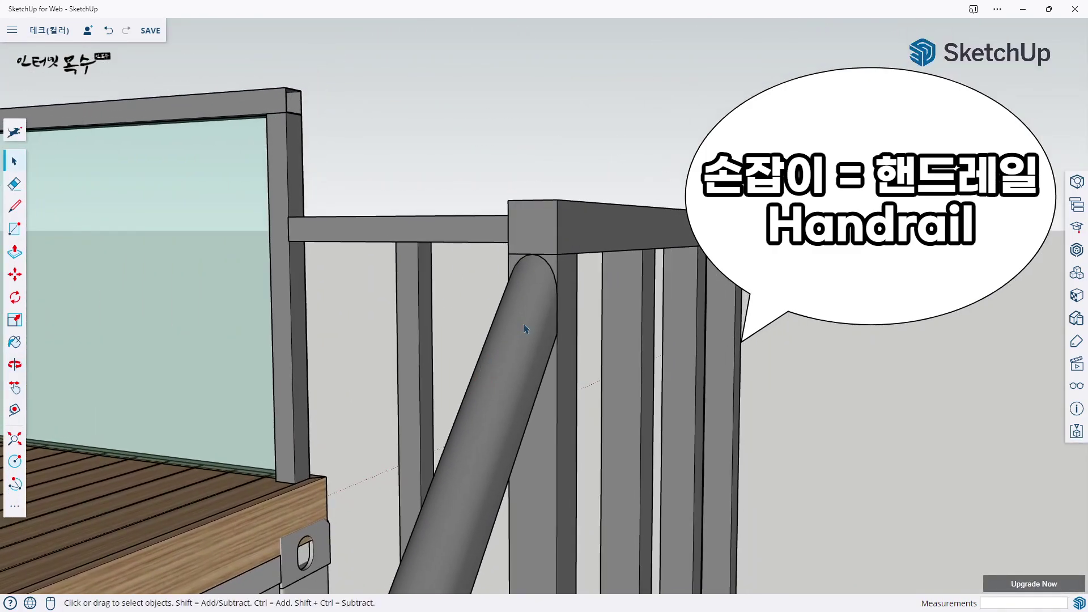
scroll(518, 343, "up", 1)
scroll(454, 340, "up", 2)
scroll(401, 335, "up", 1)
left_click(401, 335)
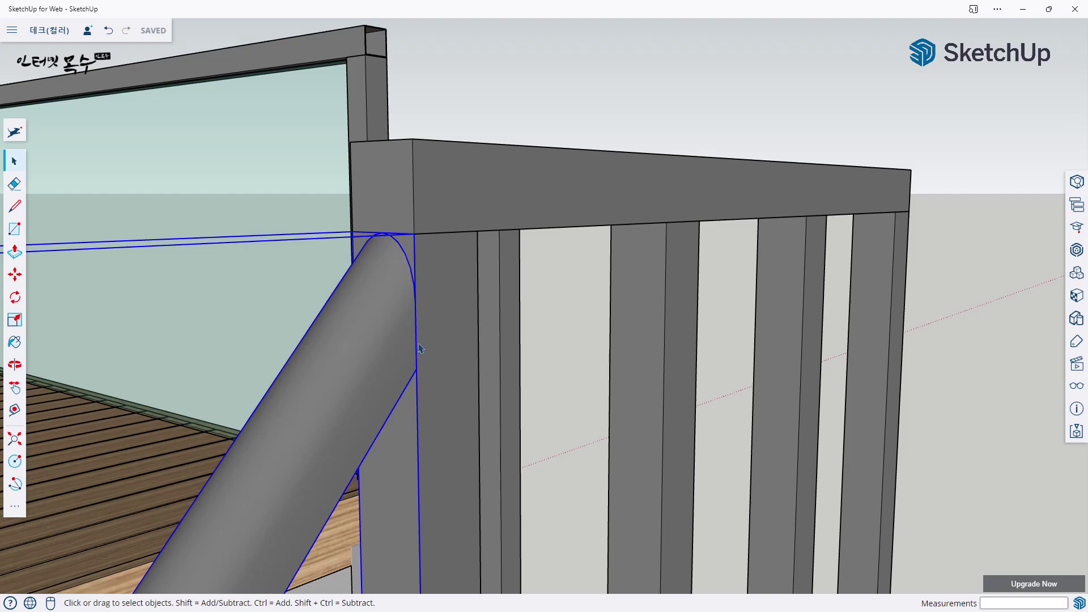
scroll(421, 348, "down", 8)
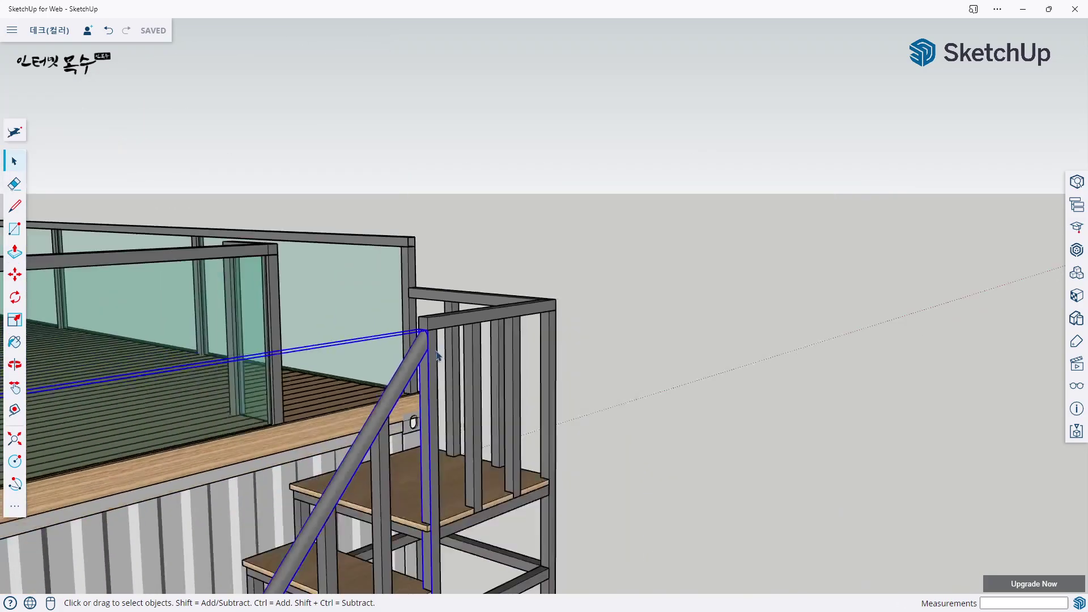
mouse_move(421, 349)
middle_mouse_down()
mouse_move(635, 195)
mouse_move(510, 341)
mouse_move(499, 374)
middle_mouse_up()
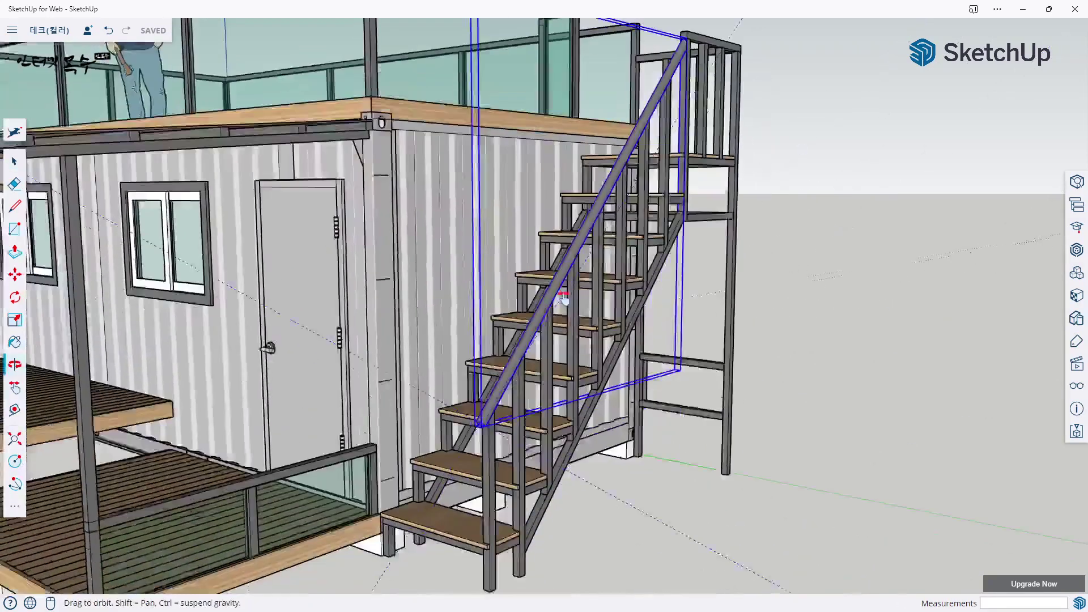
Step: Zoom in on the handrail's trimmed lower end and orbit around where it meets the bottom step
scroll(502, 376, "up", 2)
scroll(504, 380, "up", 5)
scroll(504, 381, "up", 1)
scroll(488, 375, "up", 2)
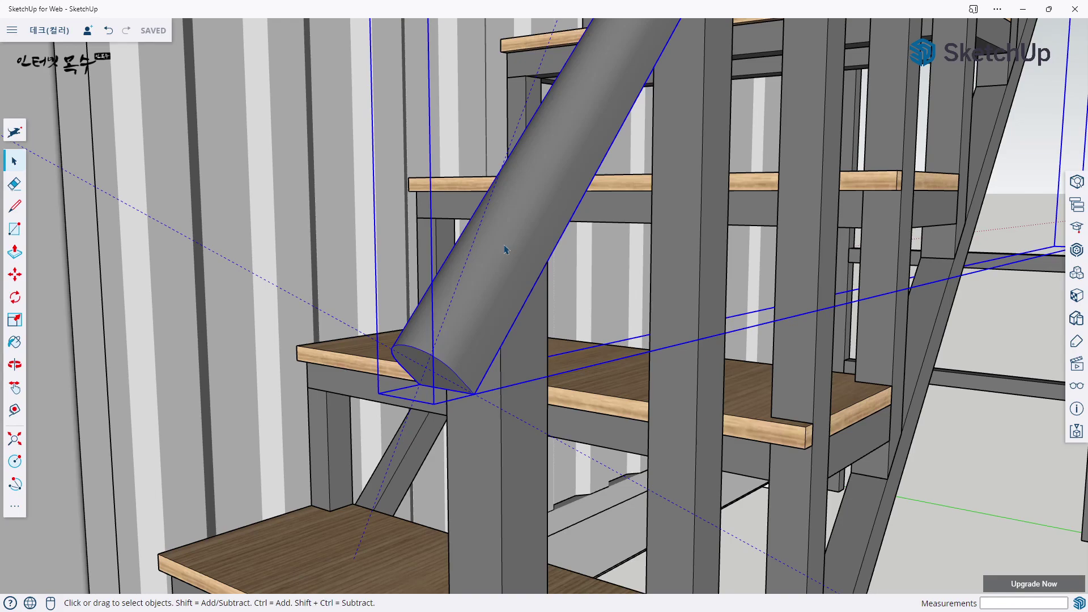
scroll(506, 248, "down", 2)
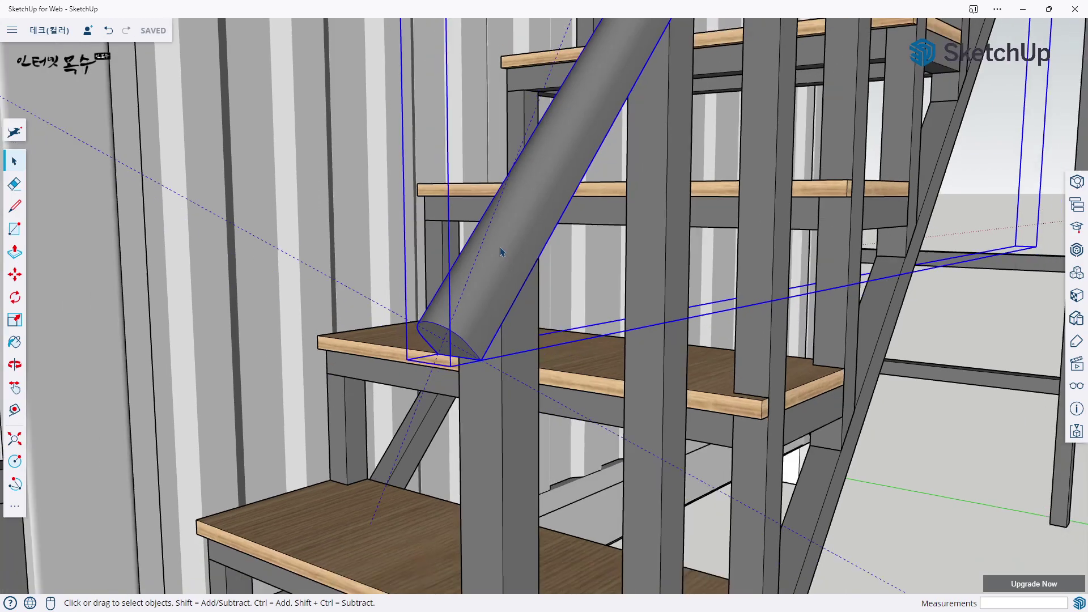
scroll(499, 252, "down", 5)
scroll(499, 252, "down", 2)
key("o")
left_click_drag(498, 253, 488, 340)
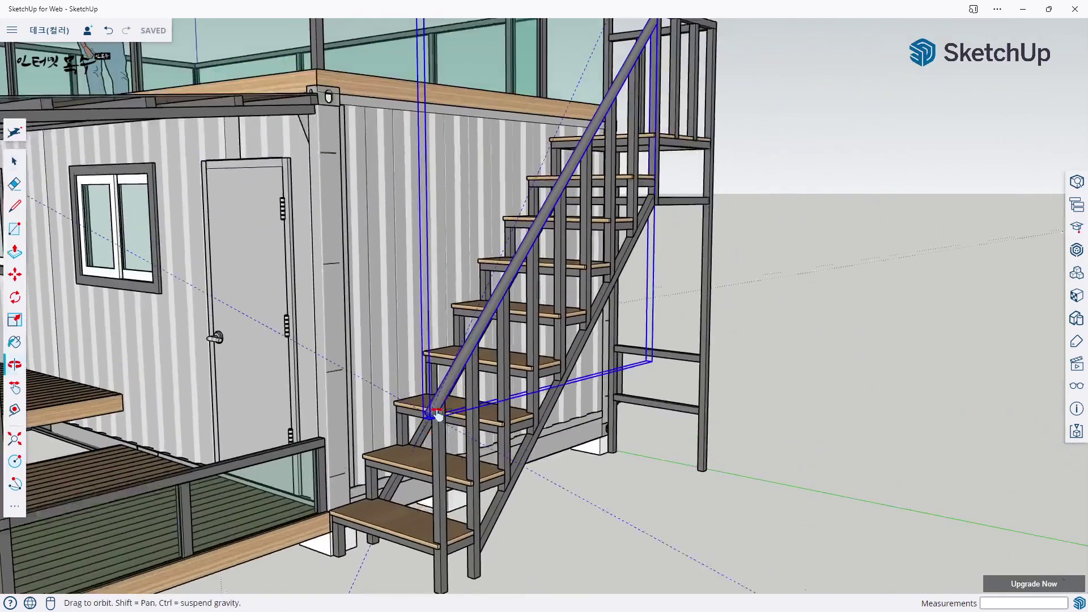
scroll(488, 340, "up", 3)
key("space")
middle_click_drag(489, 340, 488, 162)
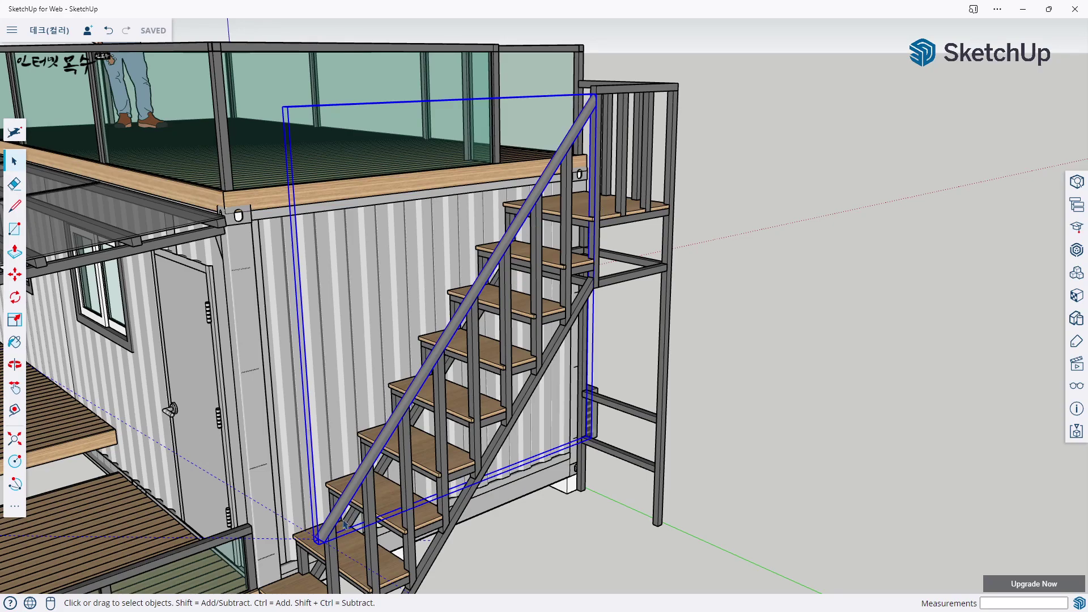
Step: Orbit the staircase from another angle, then pull out to a high view over the deck
scroll(344, 524, "up", 2)
scroll(474, 466, "up", 4)
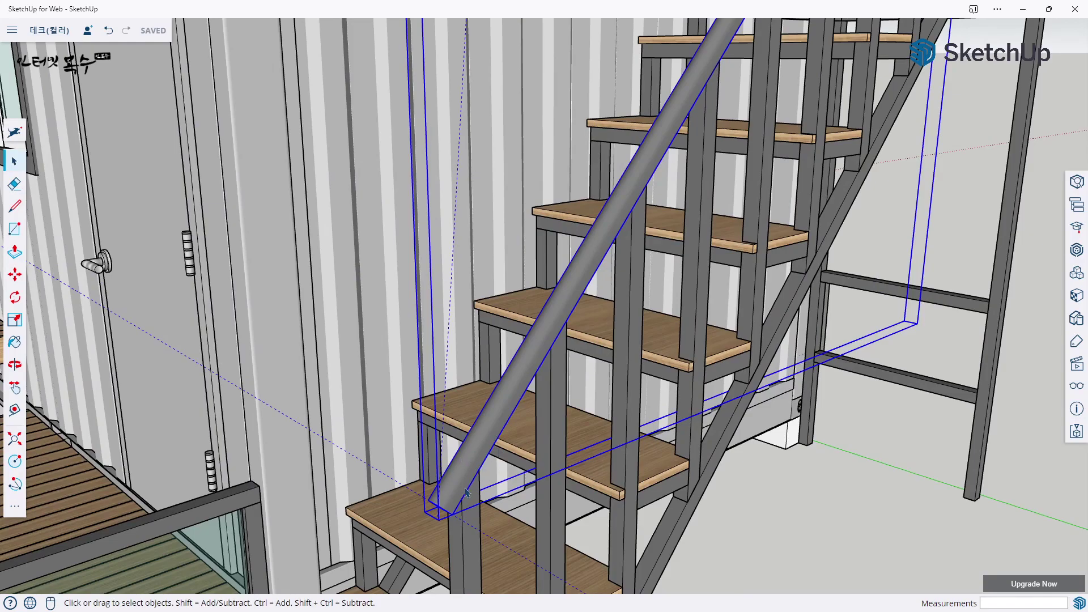
mouse_move(466, 492)
middle_mouse_down()
mouse_move(583, 369)
mouse_move(703, 313)
middle_mouse_up()
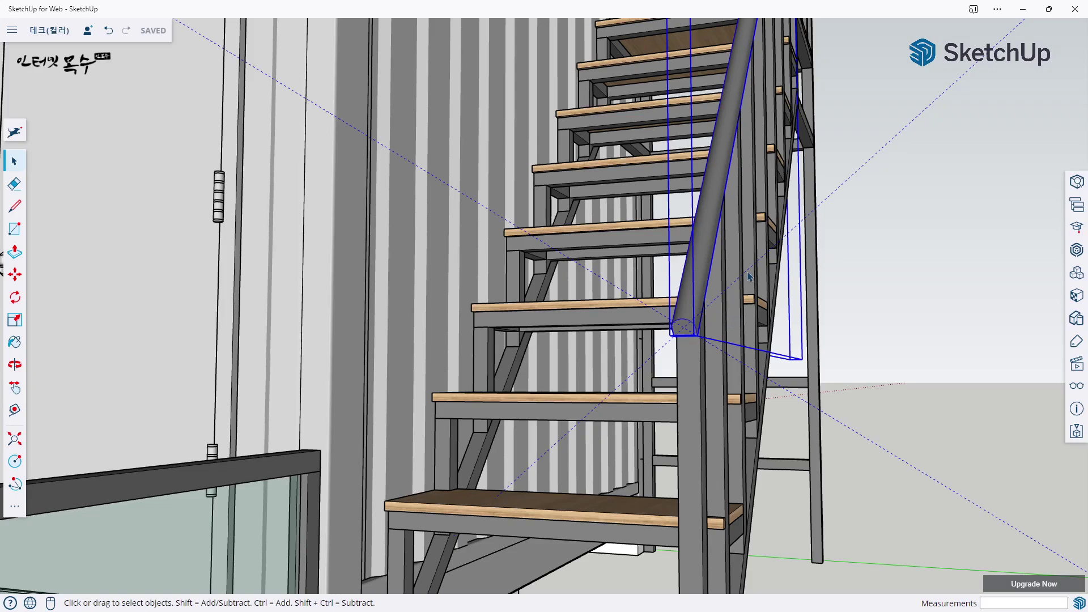
scroll(749, 276, "down", 2)
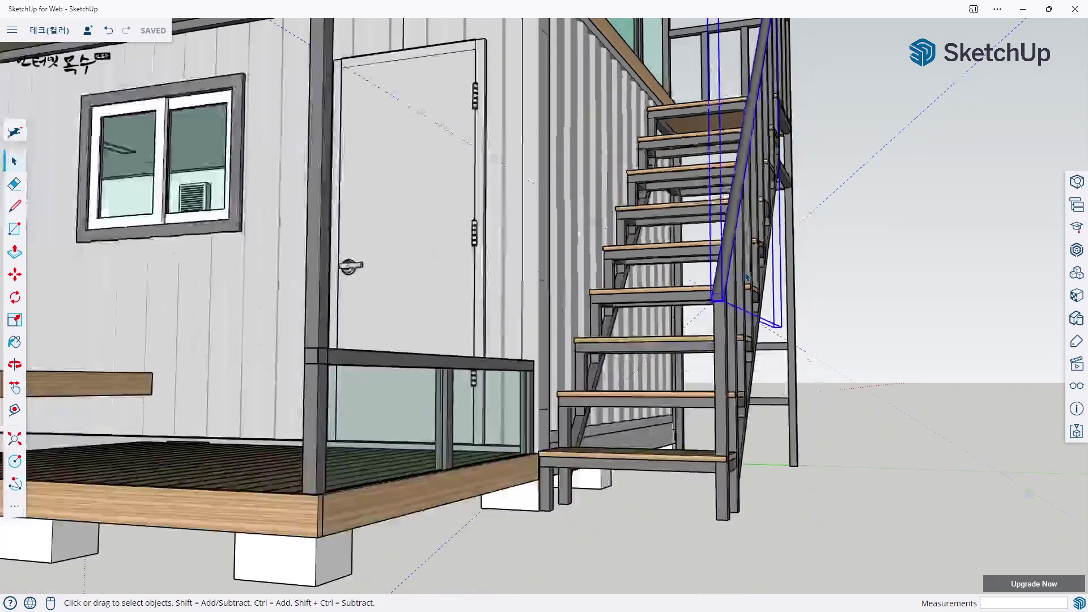
scroll(736, 271, "down", 1)
scroll(720, 265, "down", 1)
middle_click_drag(713, 262, 544, 262)
scroll(544, 261, "up", 2)
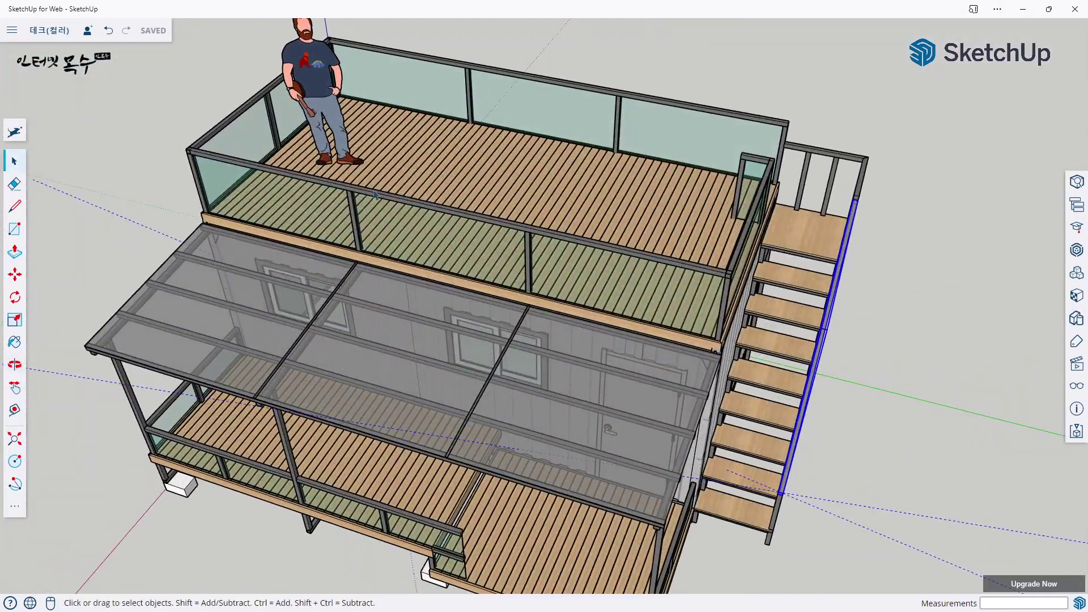
mouse_move(512, 383)
middle_mouse_down()
mouse_move(413, 369)
mouse_move(267, 287)
middle_mouse_up()
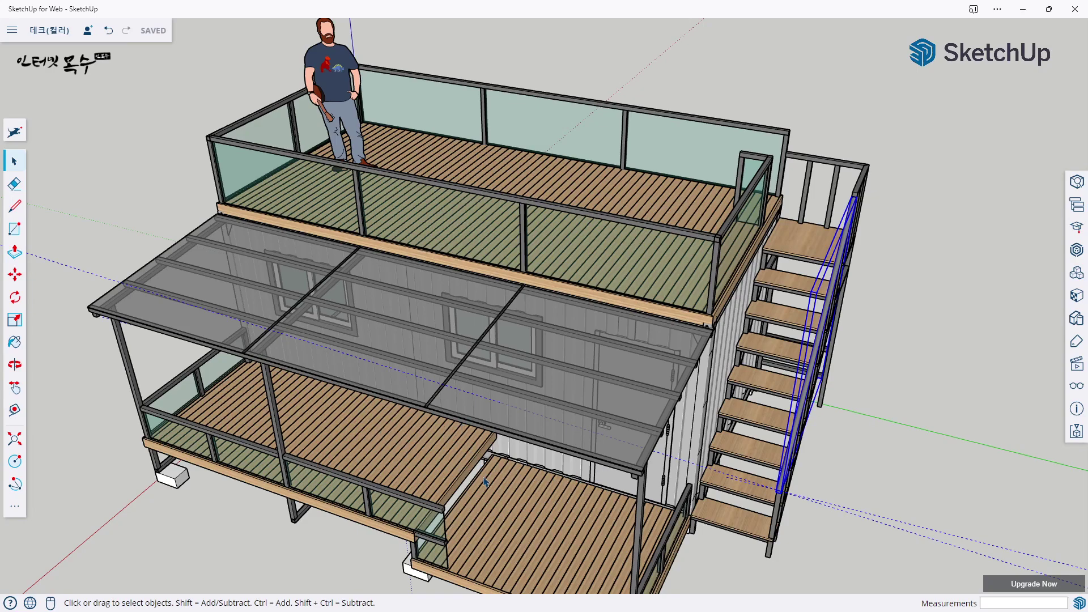
middle_click_drag(498, 499, 525, 363)
scroll(522, 333, "up", 3)
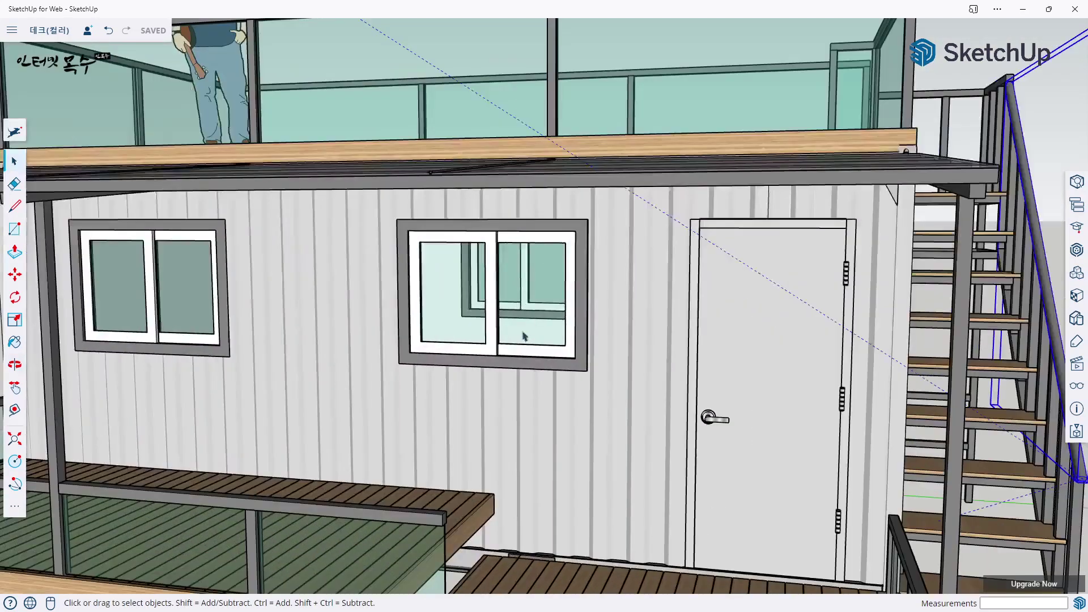
scroll(583, 329, "down", 2)
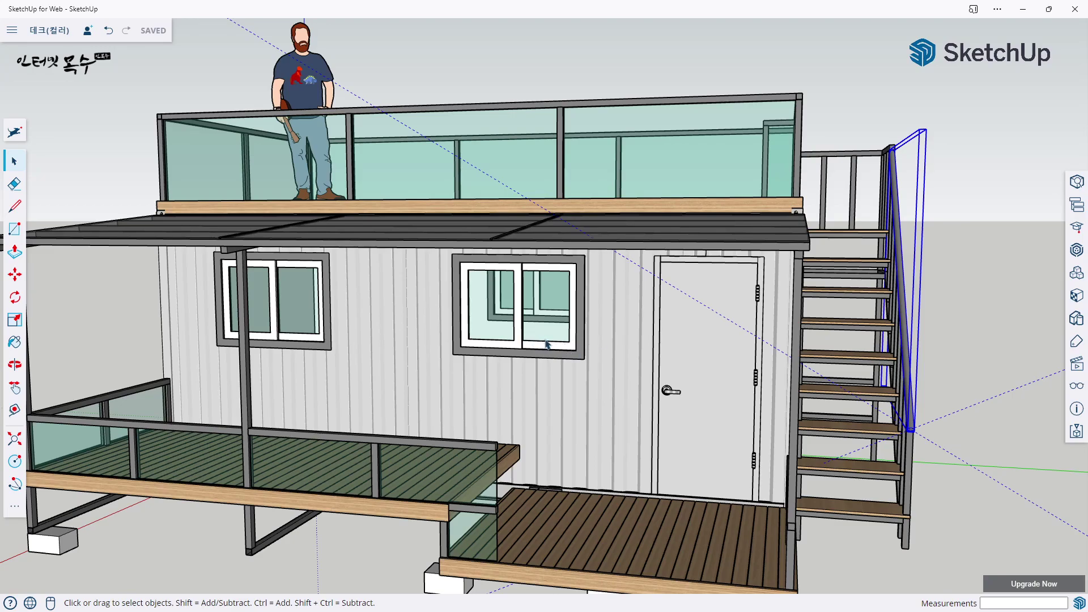
scroll(545, 340, "up", 5)
scroll(541, 325, "up", 3)
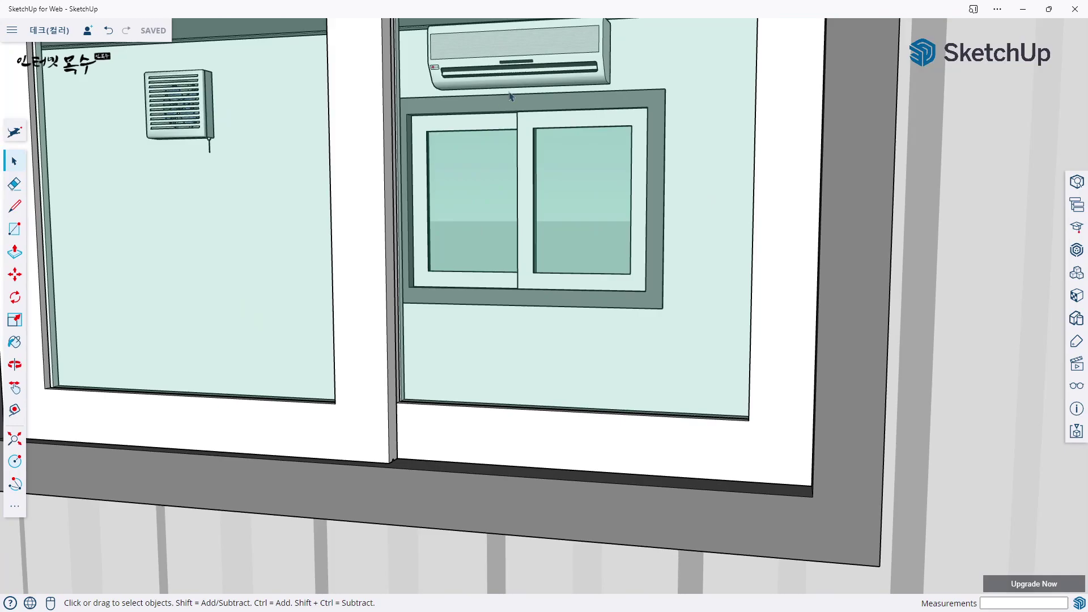
middle_click_drag(530, 61, 481, 112)
scroll(408, 359, "down", 5)
scroll(306, 139, "down", 5)
left_click_drag(306, 138, 487, 368)
key("space")
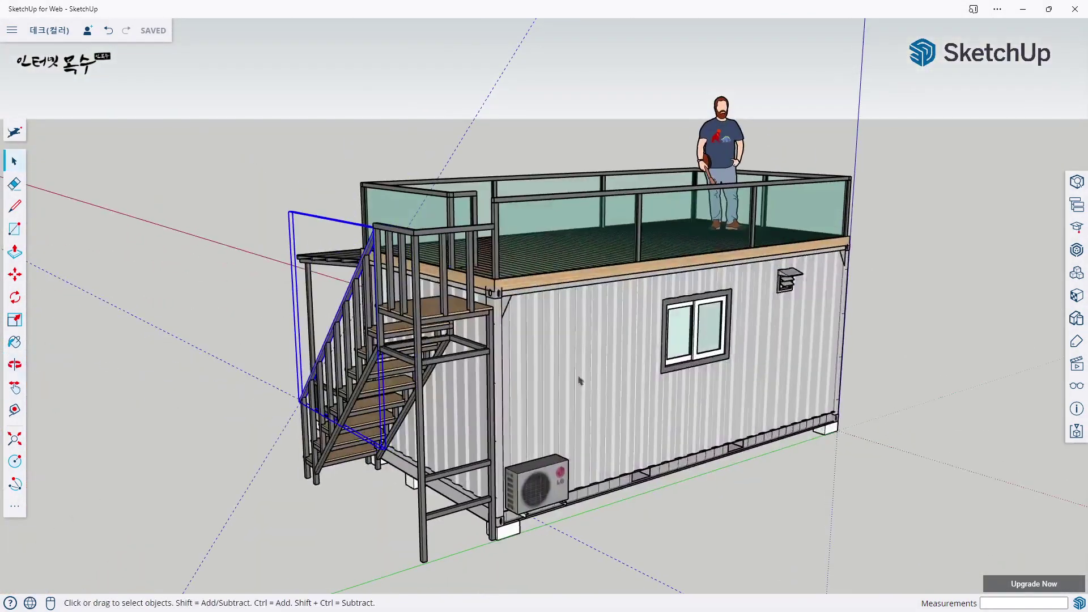
scroll(502, 408, "up", 2)
middle_click_drag(554, 411, 440, 396, "shift")
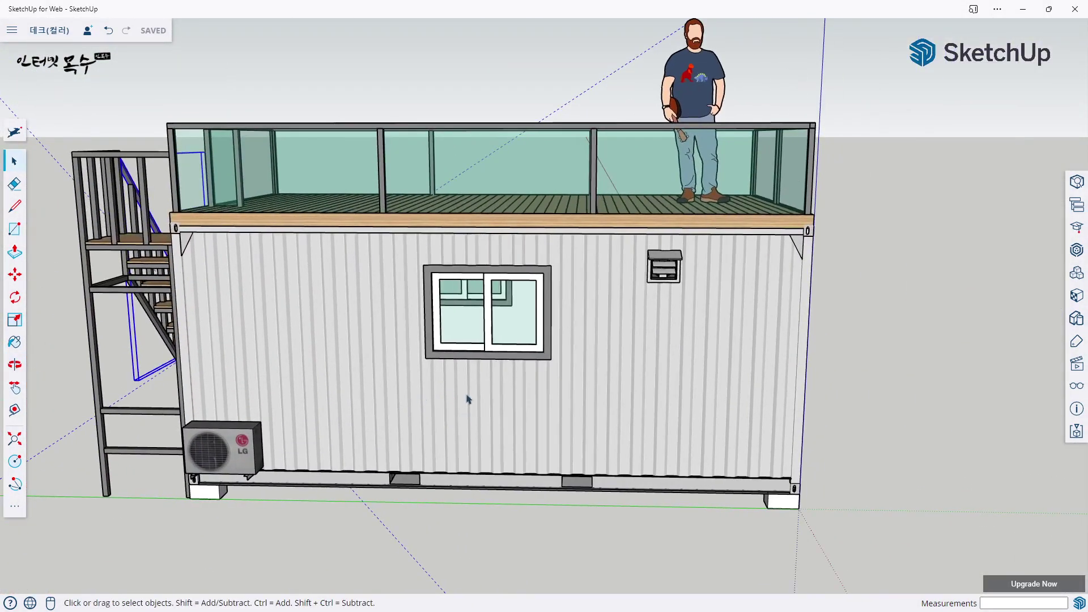
left_click(1076, 251)
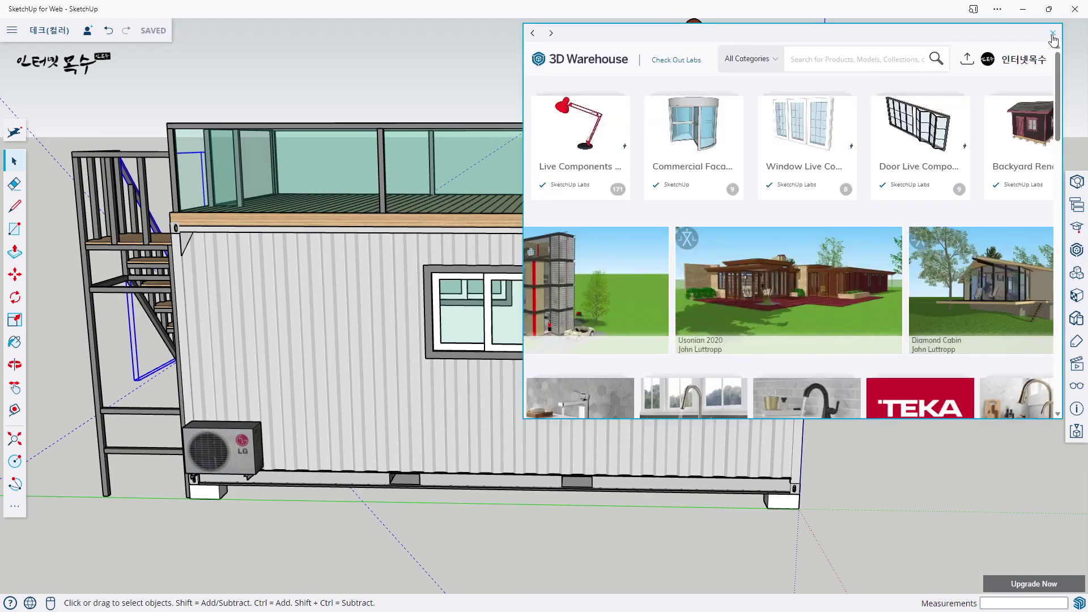
left_click(1052, 33)
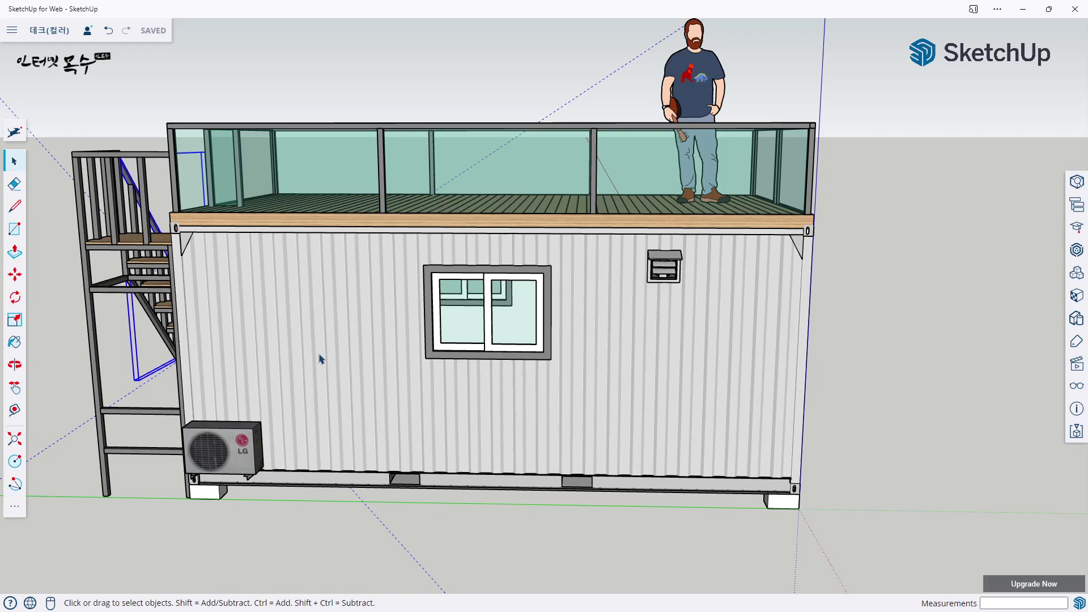
Step: Orbit to the front corner showing the stairs and zoom in on the round handrail
mouse_move(326, 361)
middle_mouse_down()
mouse_move(738, 400)
mouse_move(697, 409)
middle_mouse_up()
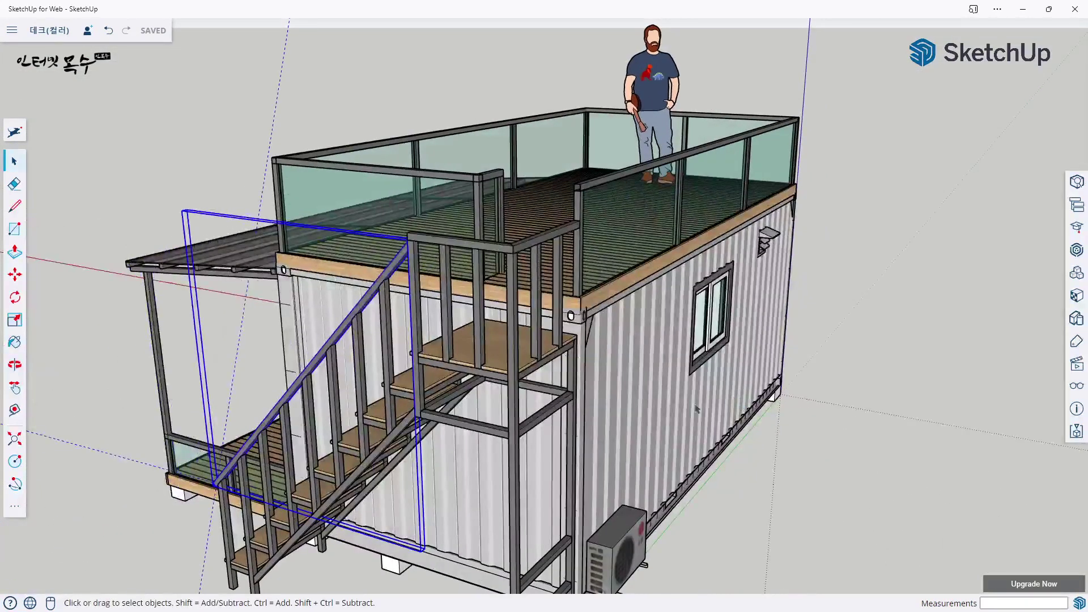
middle_click_drag(332, 387, 659, 388)
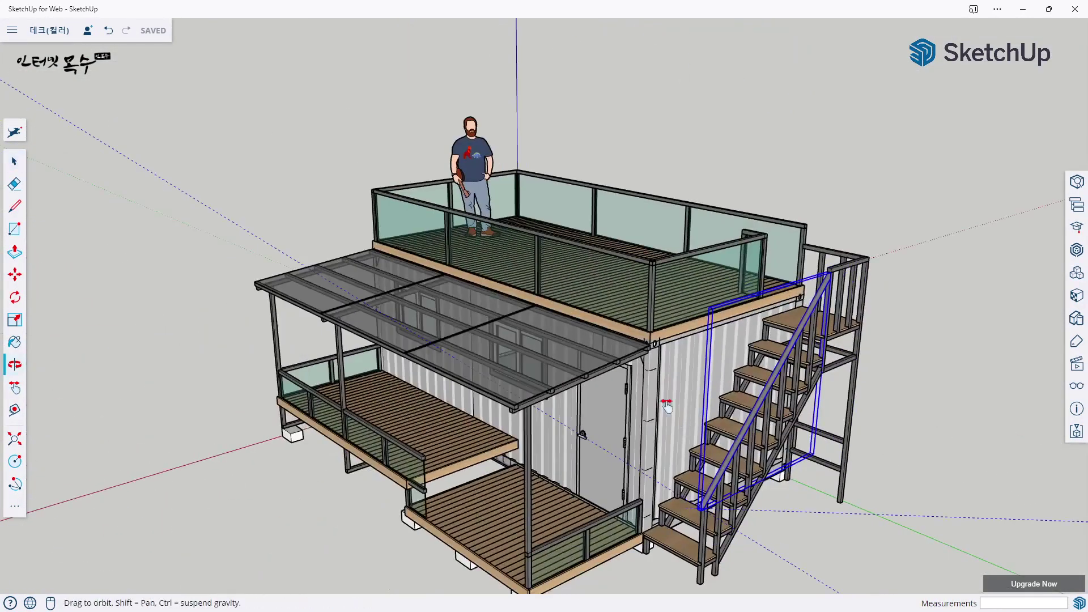
scroll(659, 389, "up", 2)
scroll(785, 105, "up", 1)
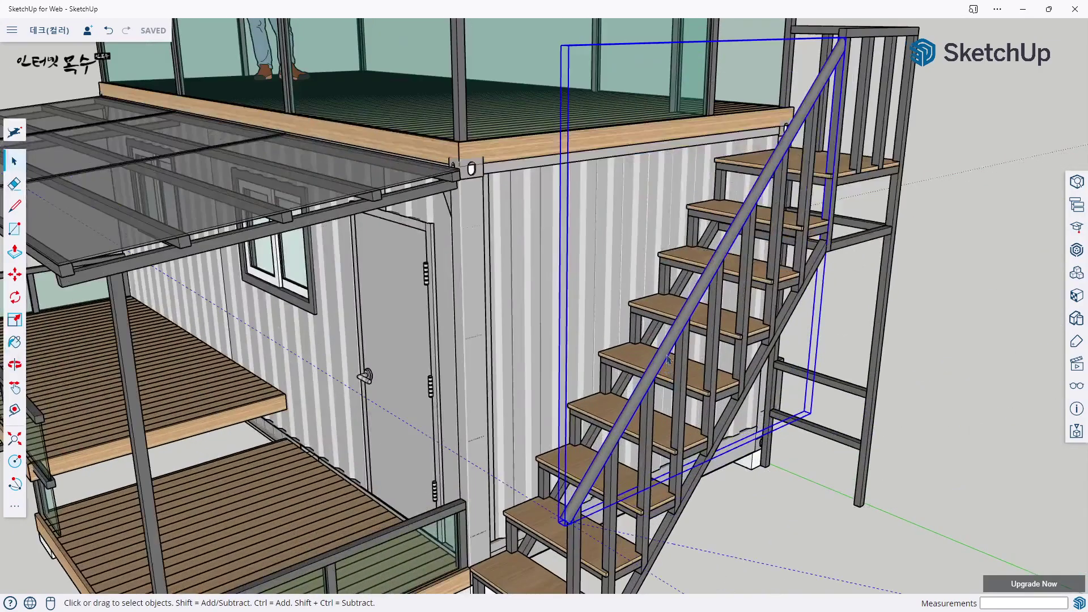
scroll(785, 105, "up", 1)
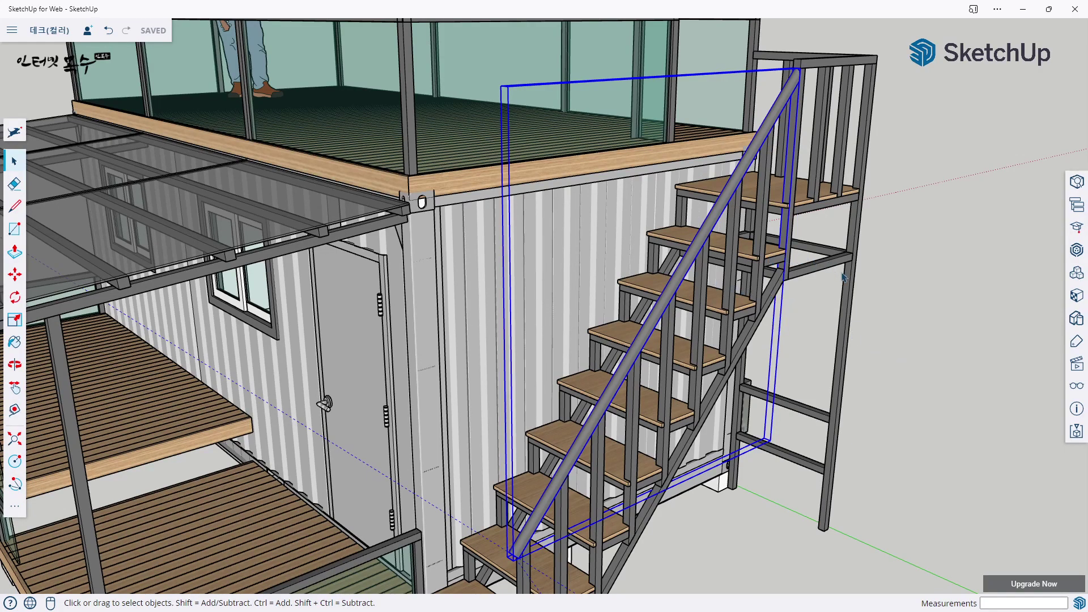
Step: Deselect the stair railing and zoom out to frame the whole container house
left_click(921, 331)
scroll(921, 332, "down", 2)
scroll(921, 332, "down", 1)
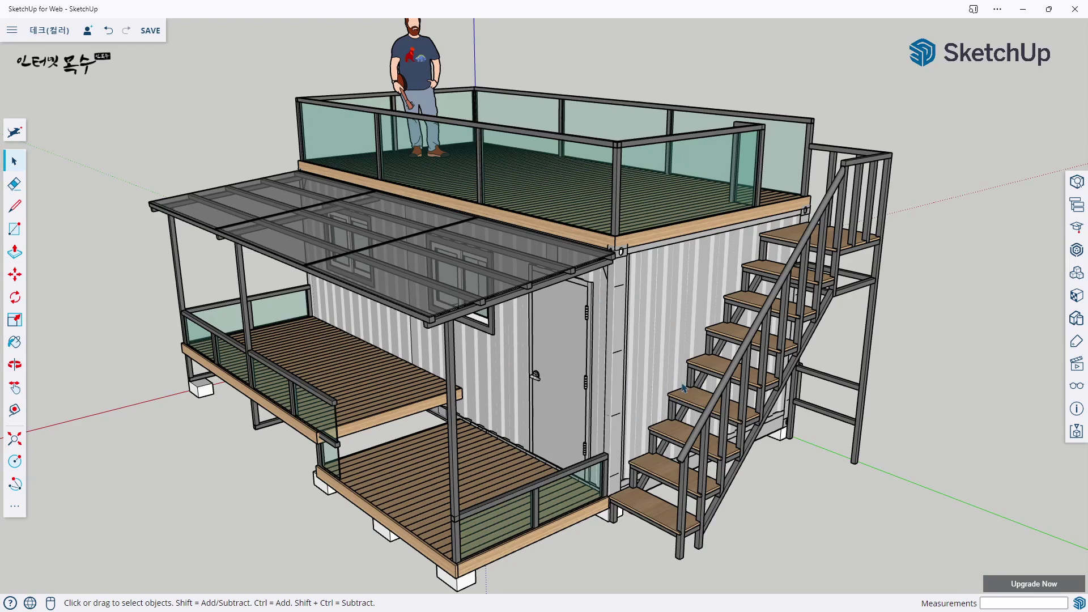
scroll(683, 387, "down", 1)
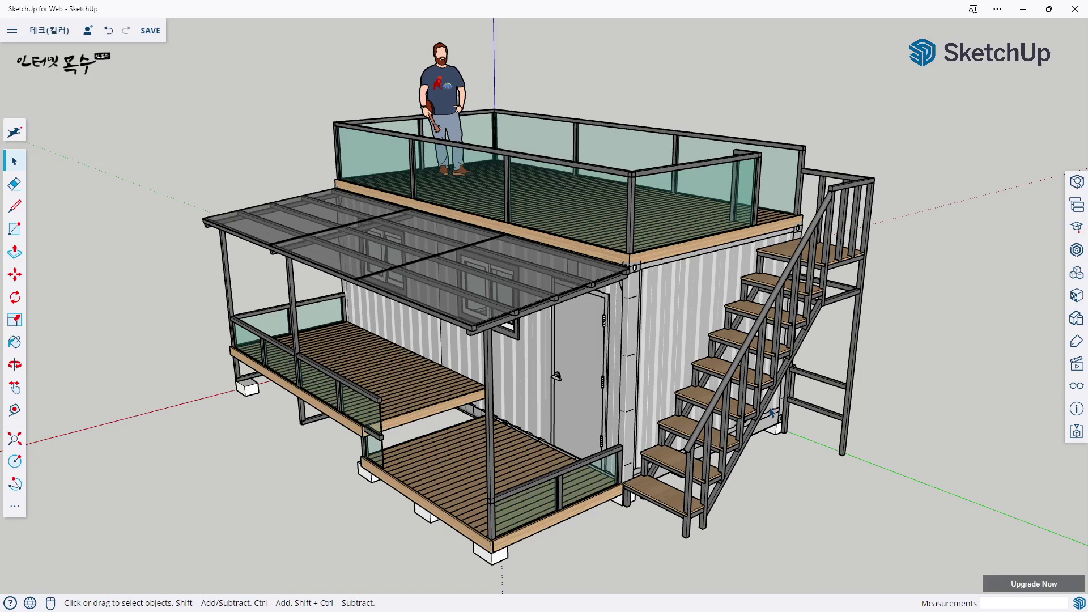